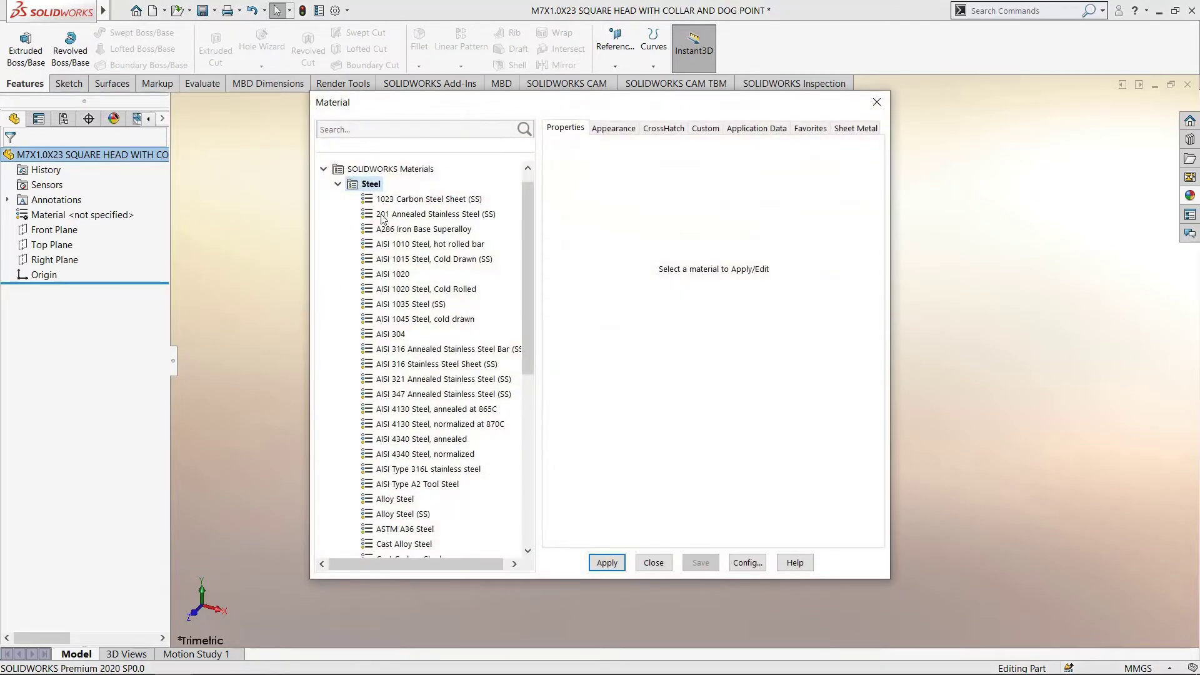
- Search the material library for AISI 41 and apply AISI 4130 Steel, annealed at 865C to the part
left_click(368, 133)
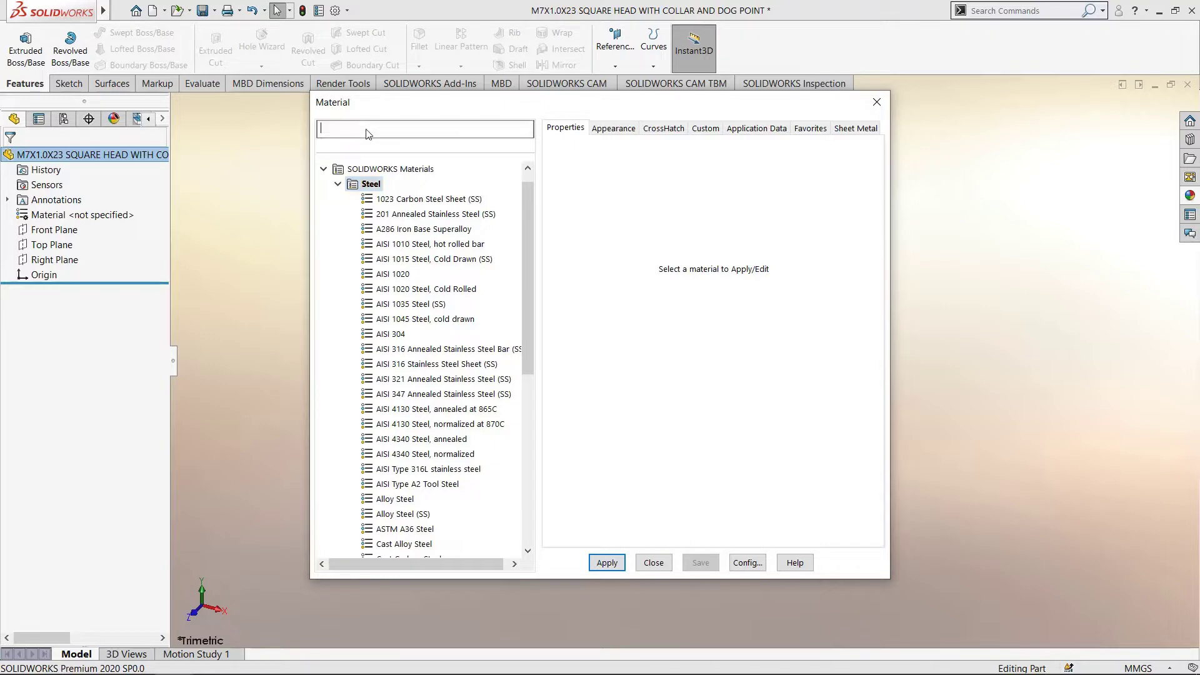
type("AISI")
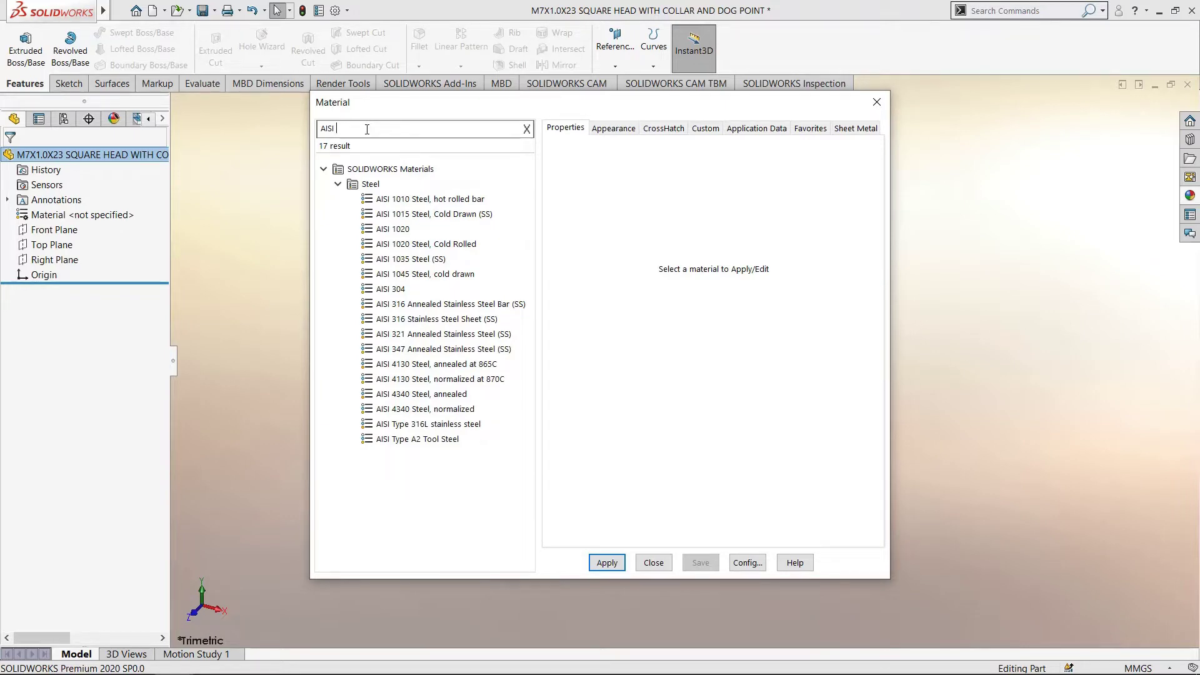
type(" 41")
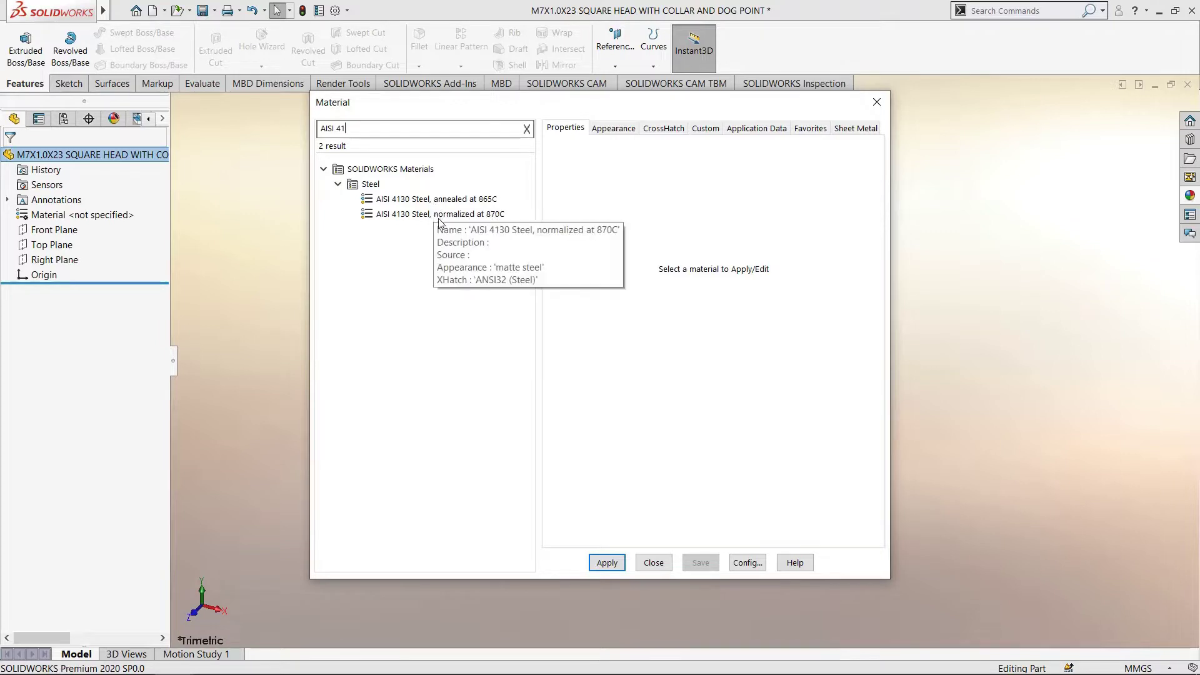
left_click(438, 199)
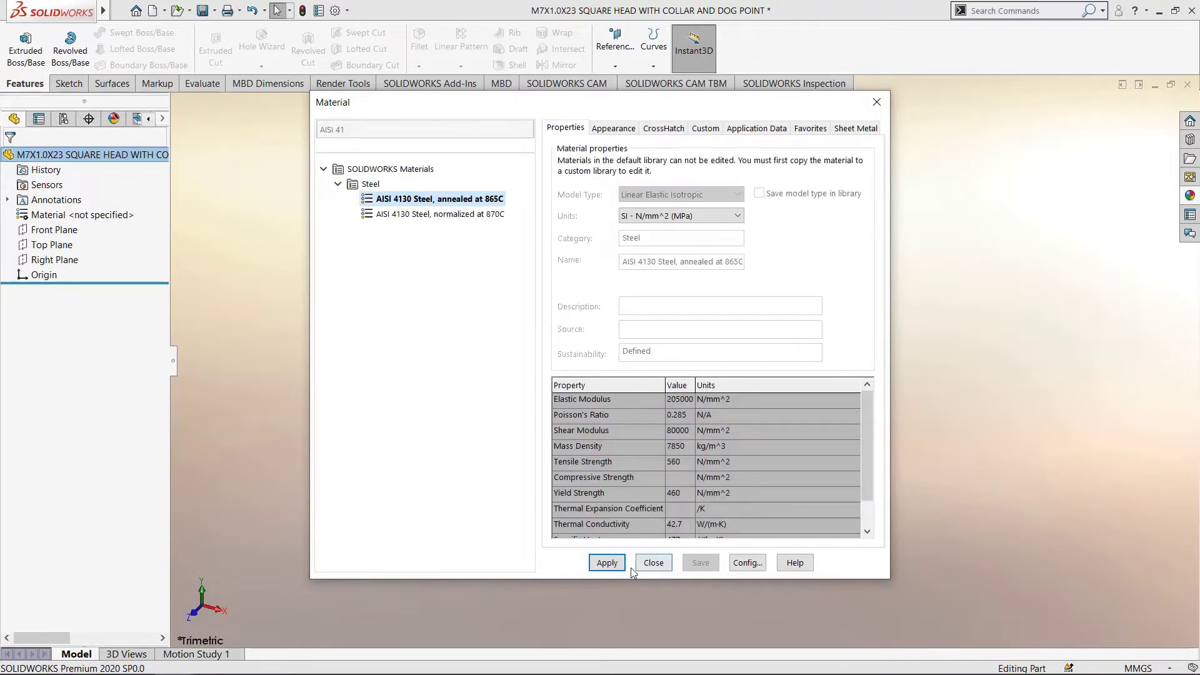
left_click(622, 564)
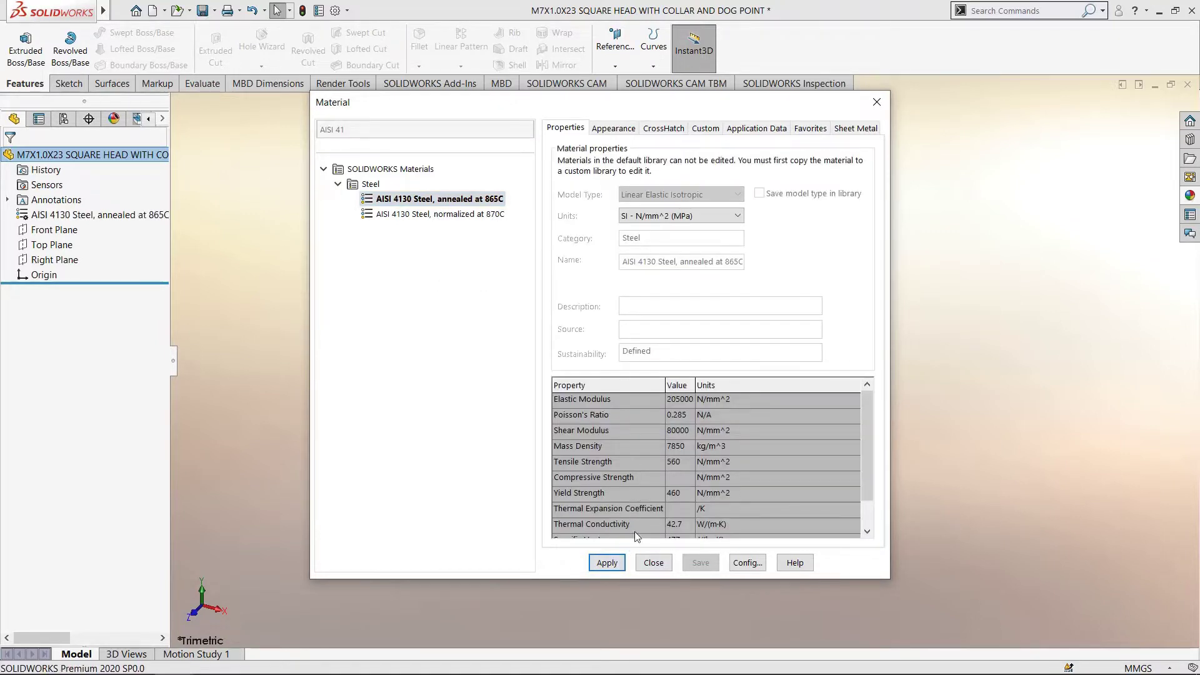
left_click(875, 103)
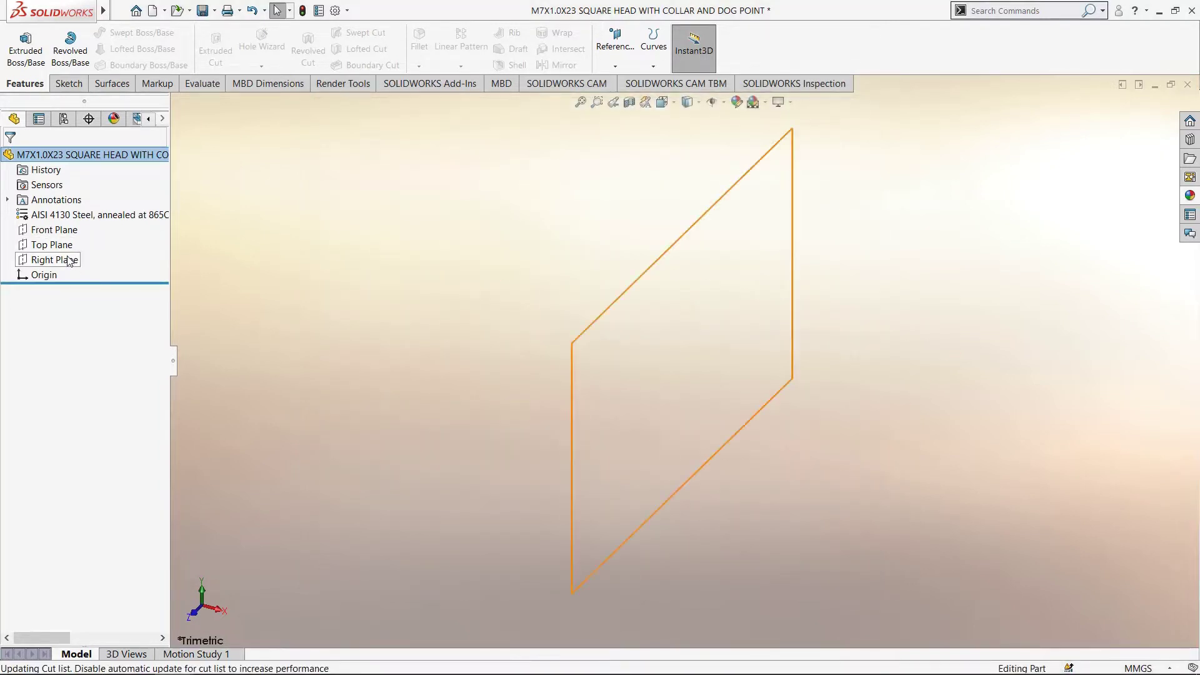
- On the Right Plane, sketch the head outline from the origin, about 43 mm high and 44 mm long, ending in a 90° tangent arc of about 5 mm radius
right_click(69, 260)
left_click(94, 236)
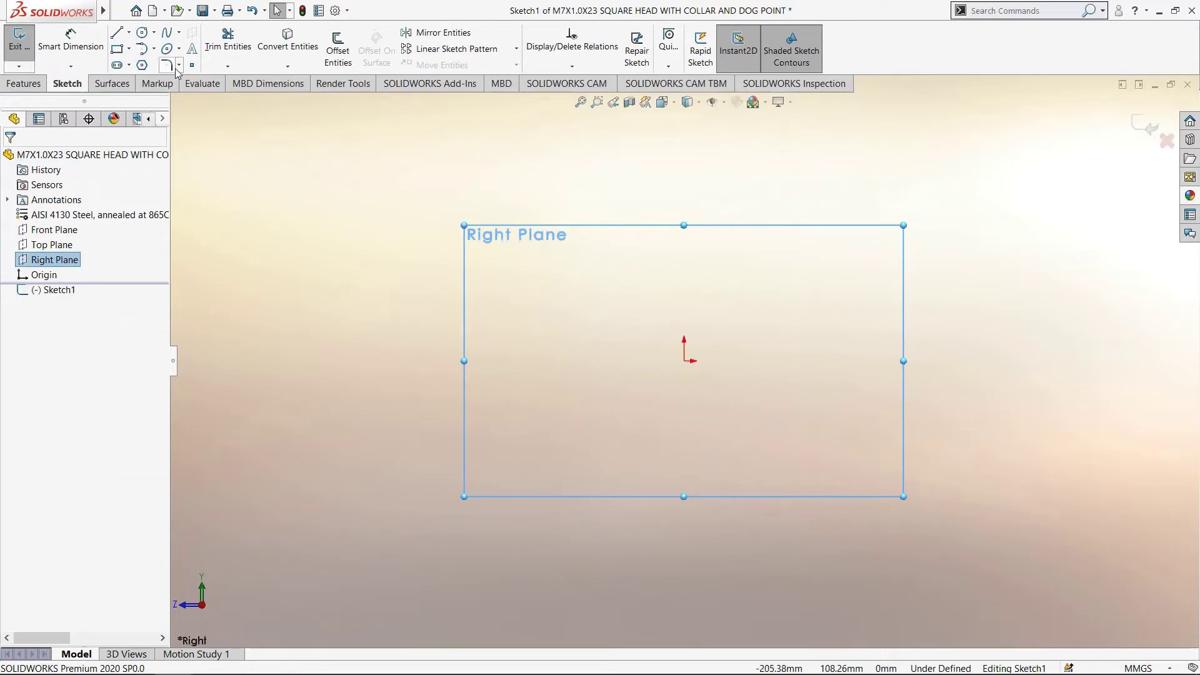
left_click(116, 33)
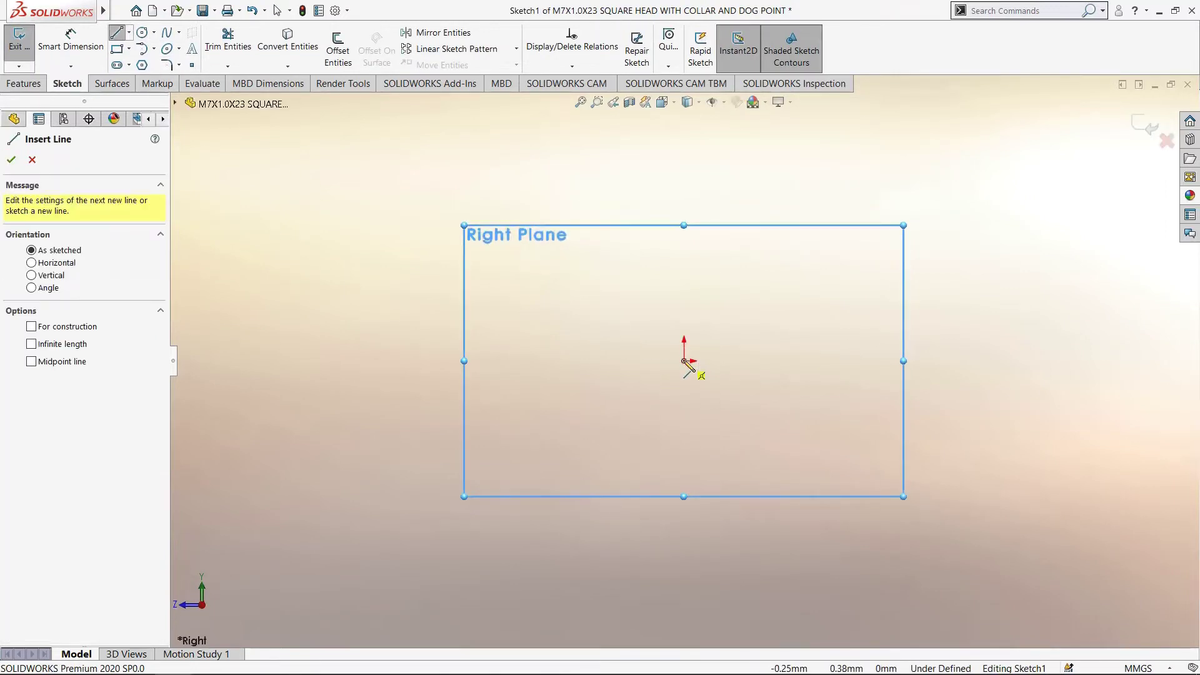
left_click(683, 361)
left_click(684, 255)
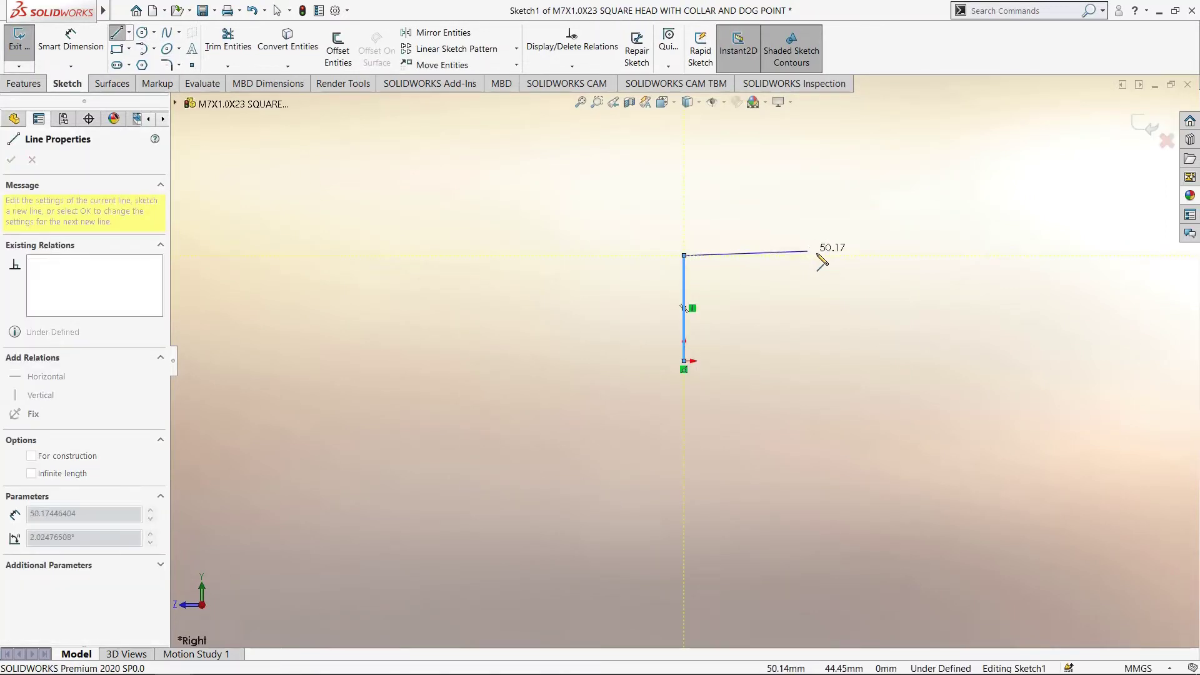
left_click(794, 255)
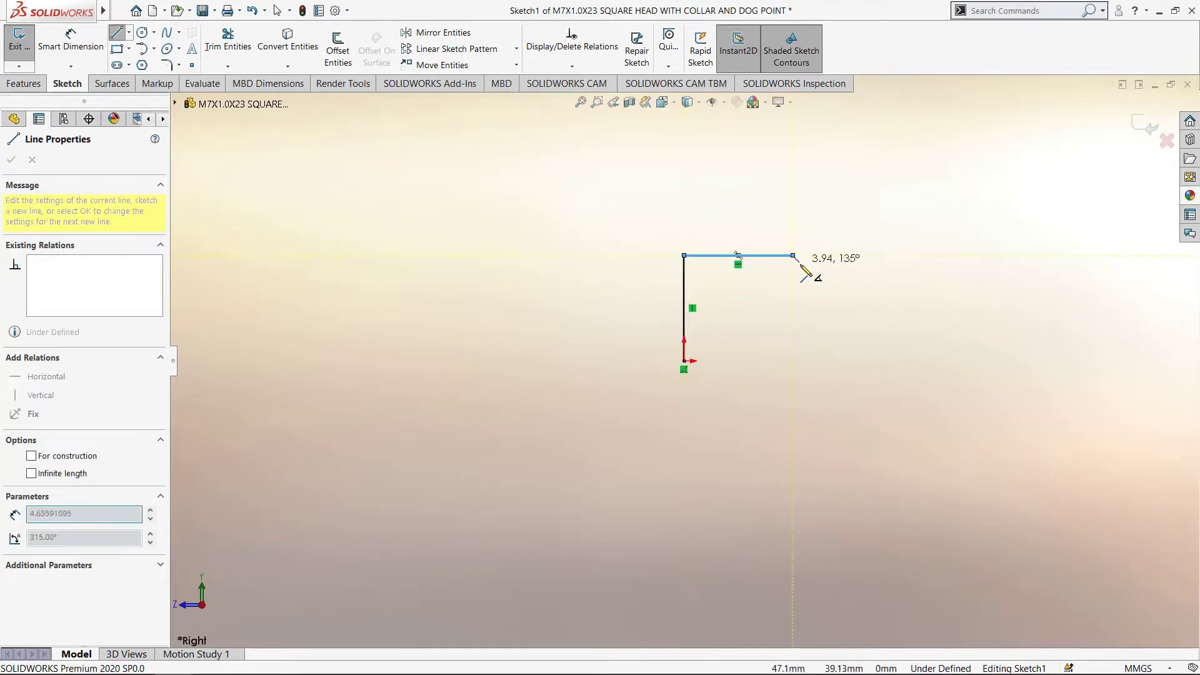
left_click(792, 302)
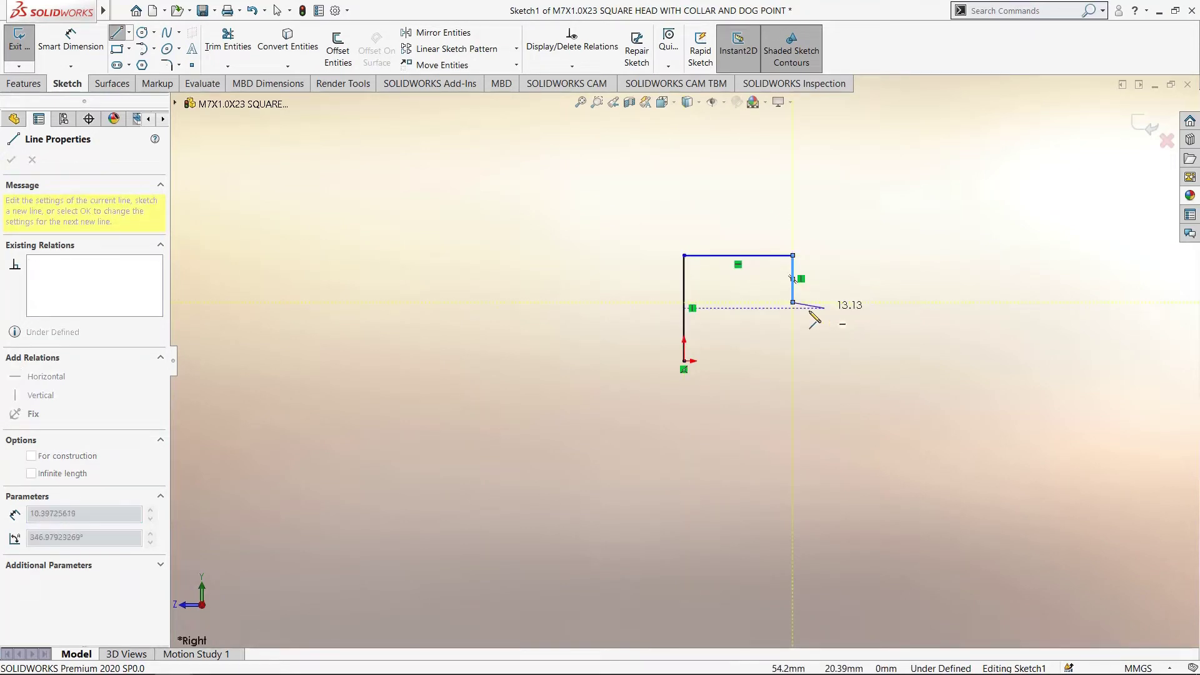
mouse_move(794, 303)
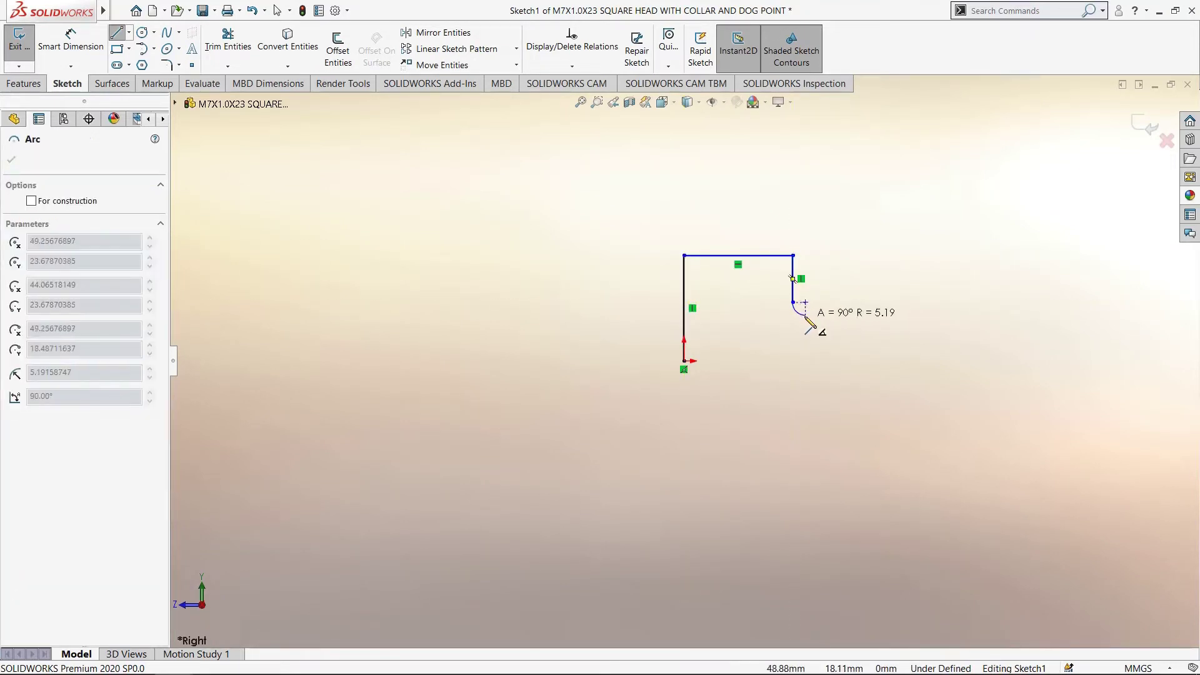
left_click(806, 316)
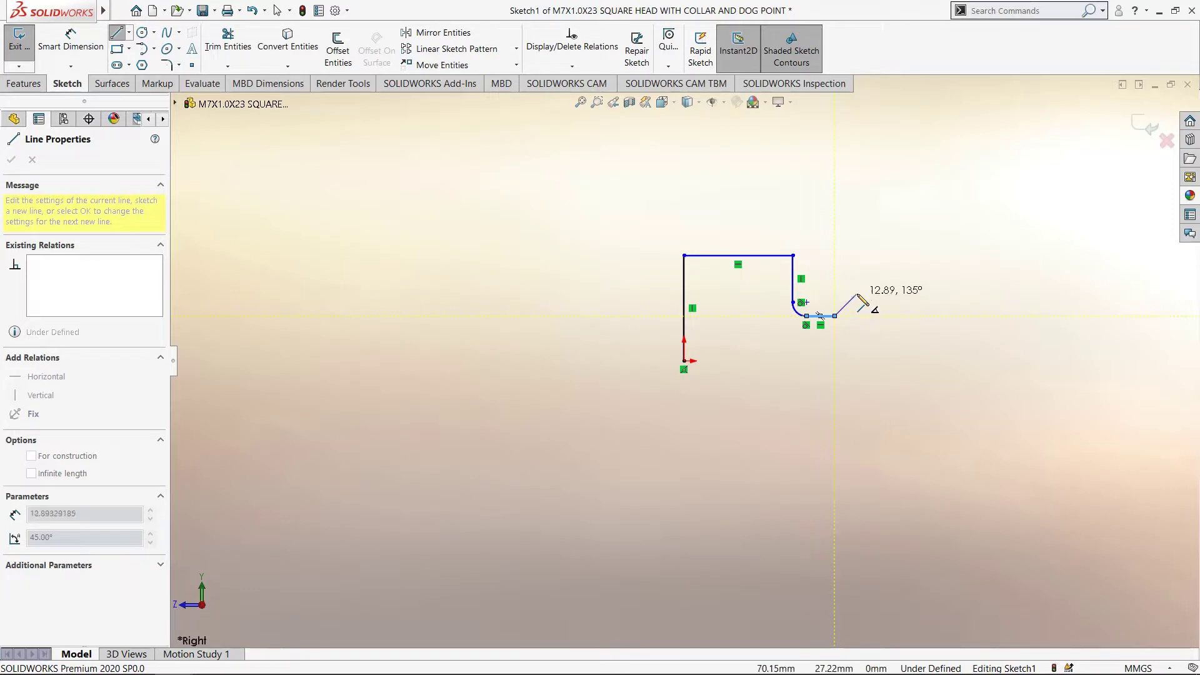
- Continue the profile with a short neck, a 45° rise, a shank, a 45° taper and a dog point about 13 mm high, closing at the origin
left_click(857, 293)
left_click(1046, 294)
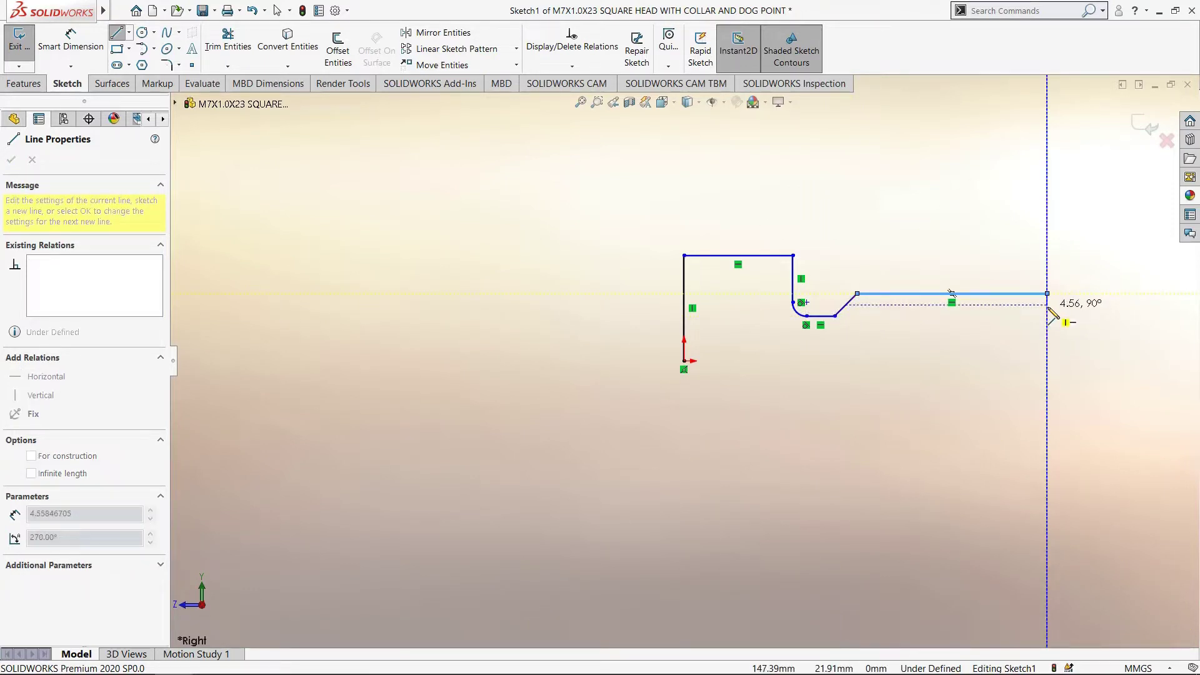
left_click(1080, 326)
scroll(1150, 341, "up", 2)
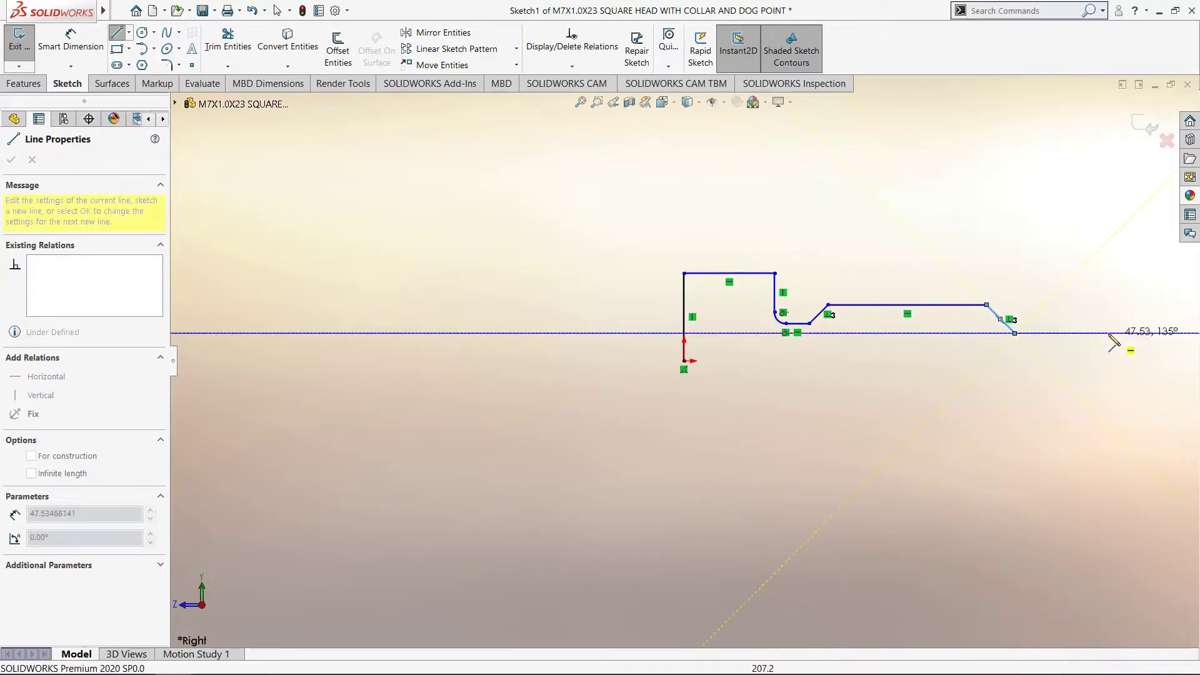
left_click(1087, 333)
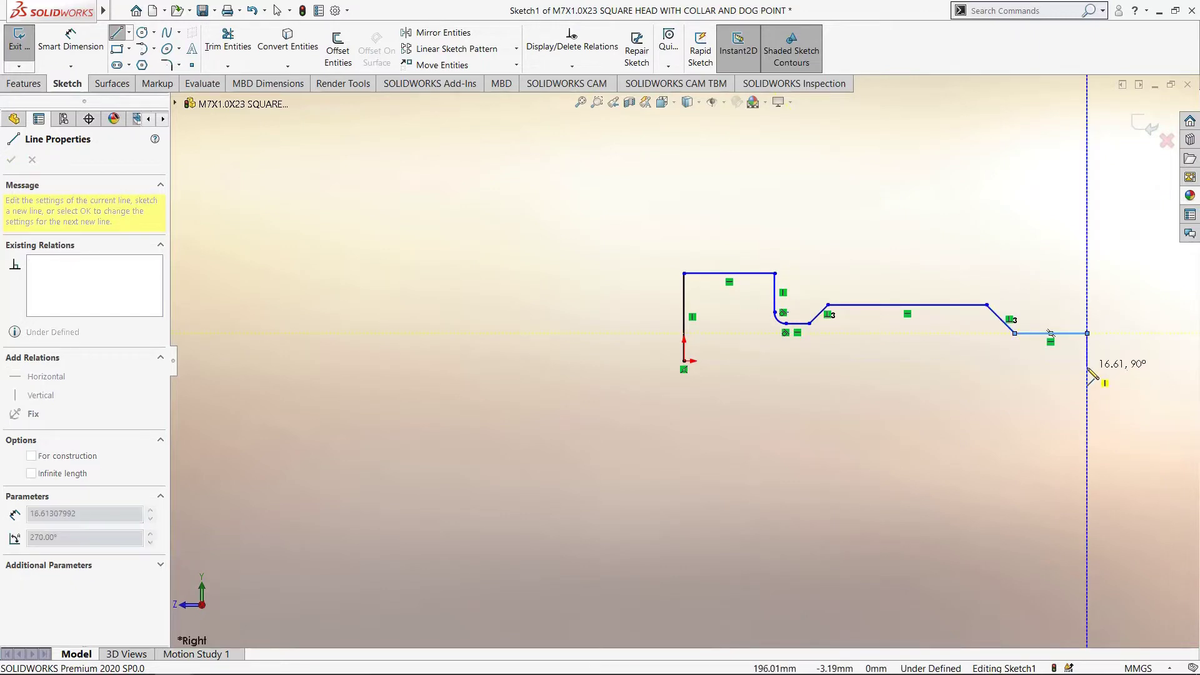
left_click(1087, 361)
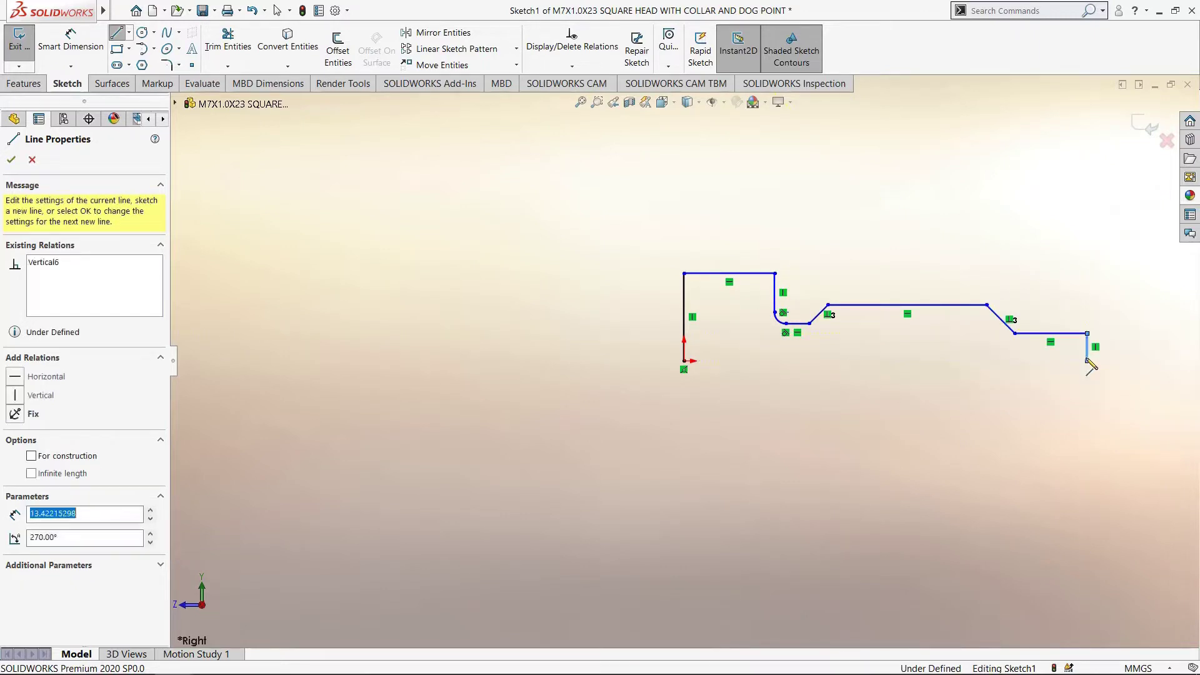
left_click(684, 361)
key("Escape")
- Dimension the vertical line at the origin, setting the head's height to 5 mm
scroll(775, 394, "up", 2)
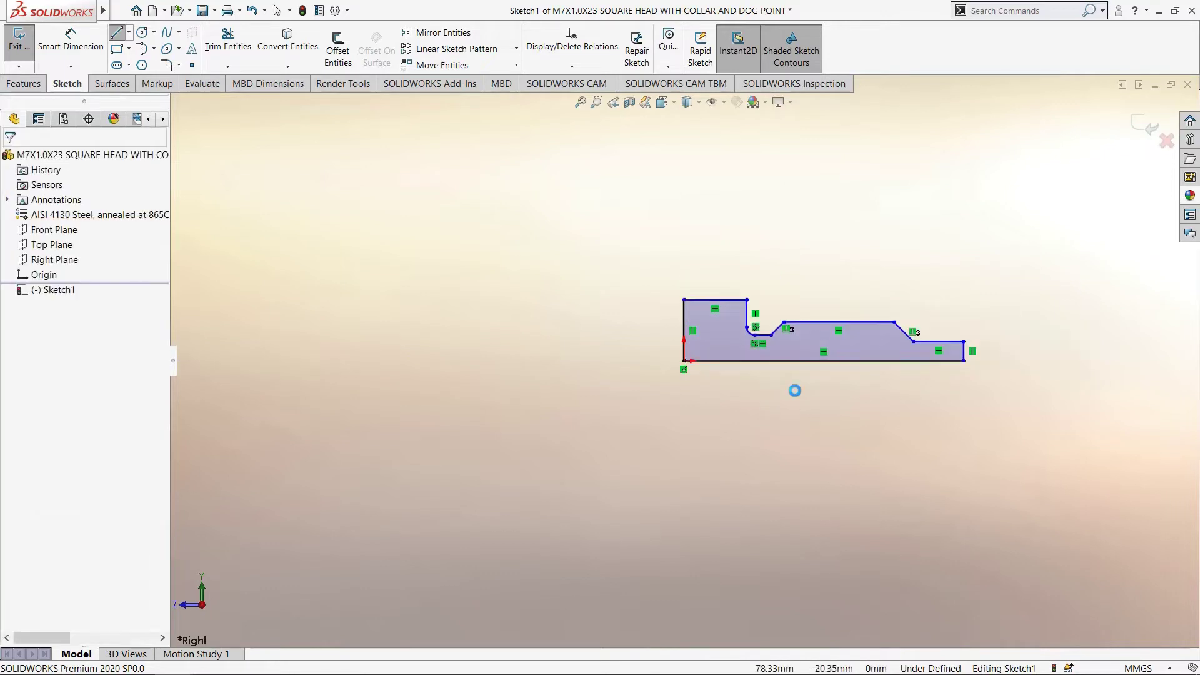
scroll(1000, 372, "down", 5)
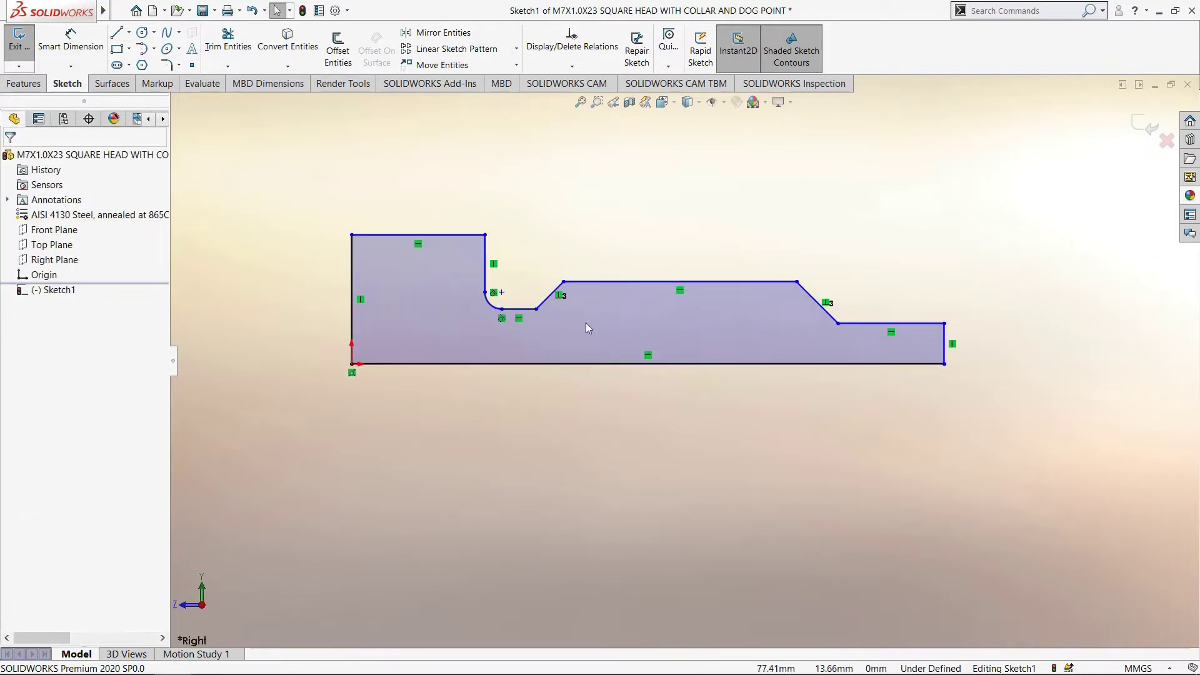
scroll(586, 328, "down", 1)
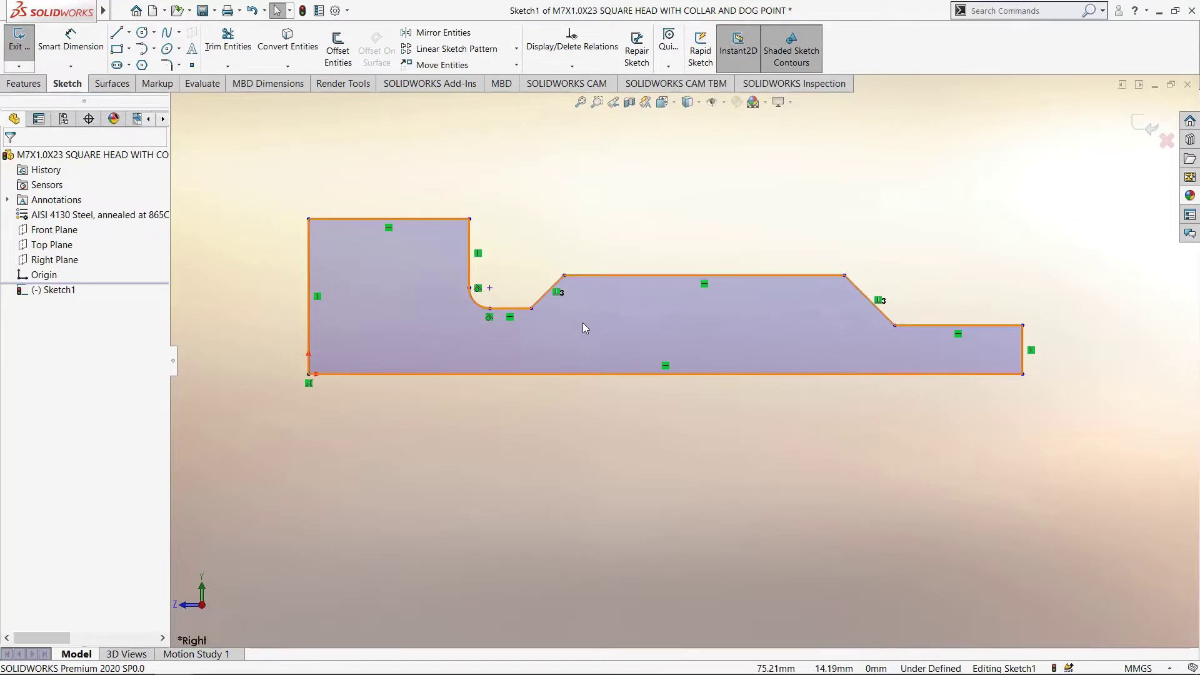
left_click(71, 40)
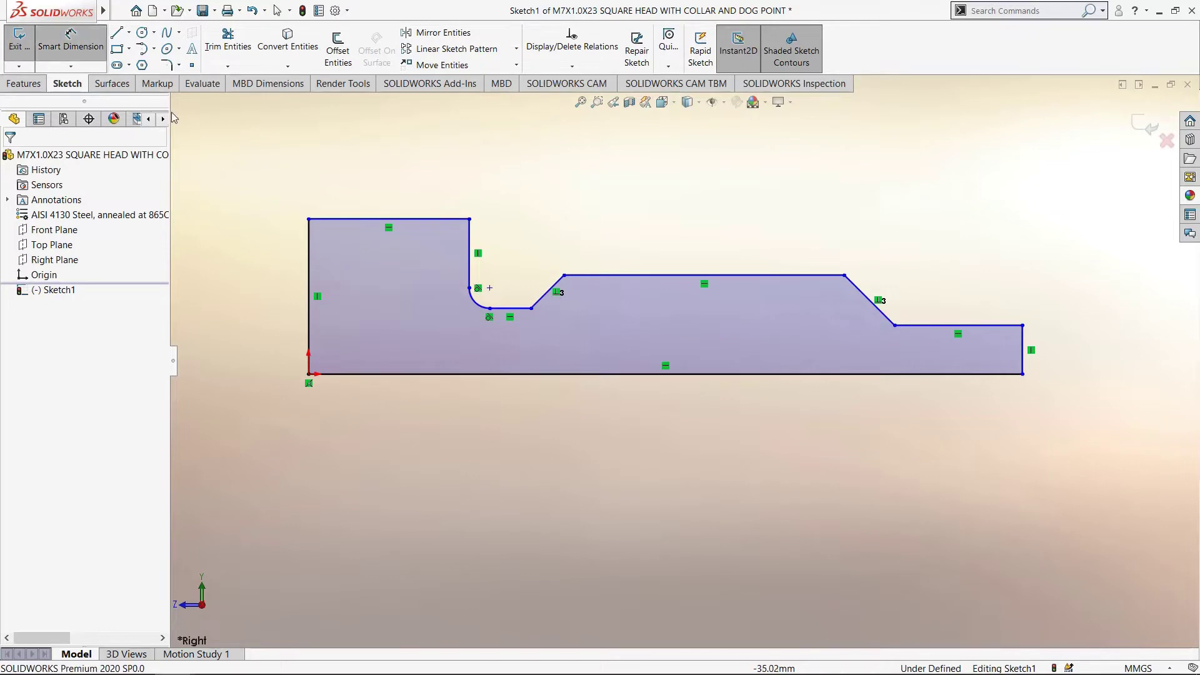
left_click(310, 281)
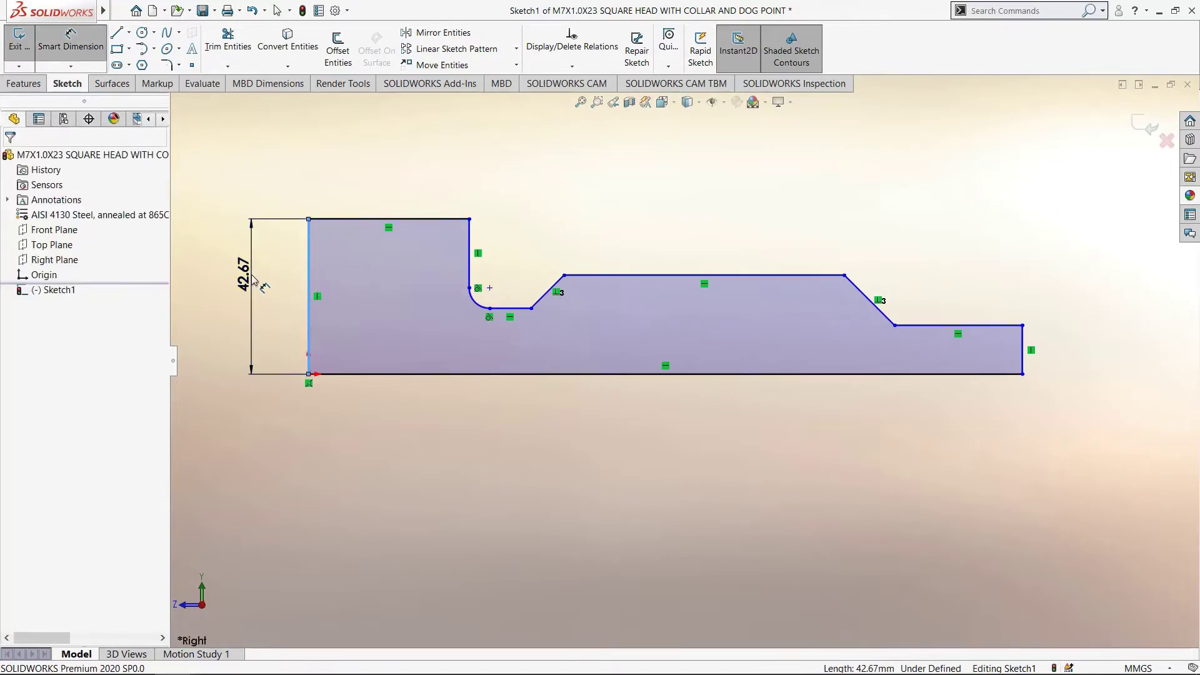
left_click(253, 278)
type("5")
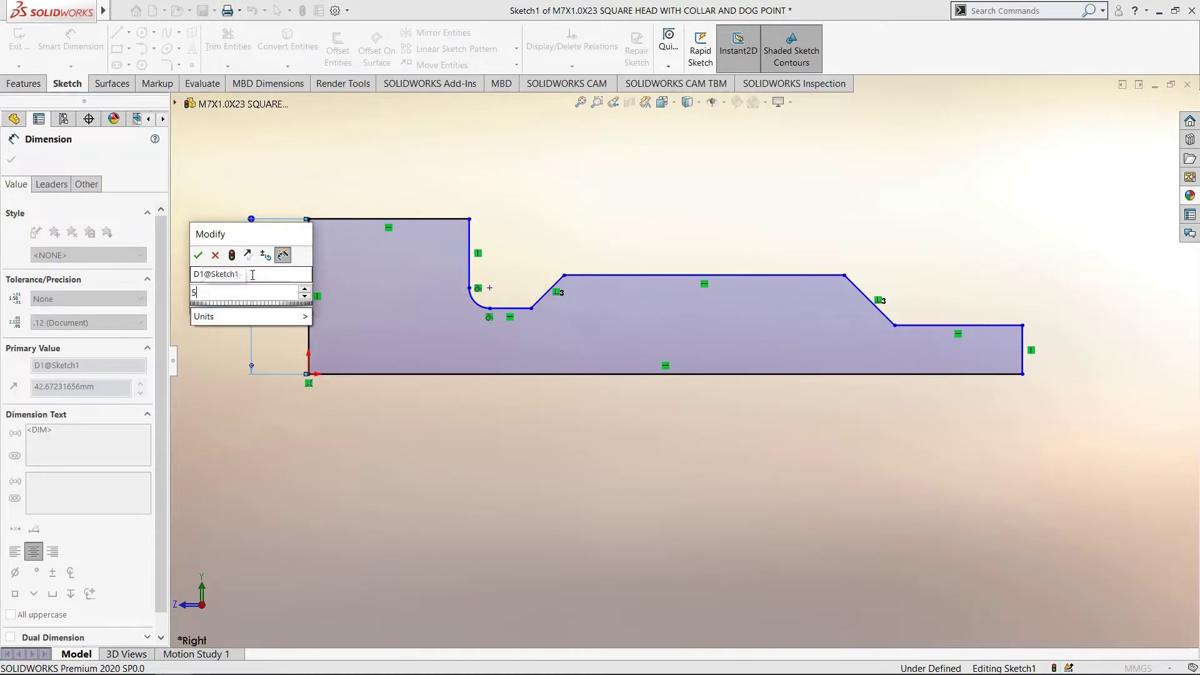
key("Return")
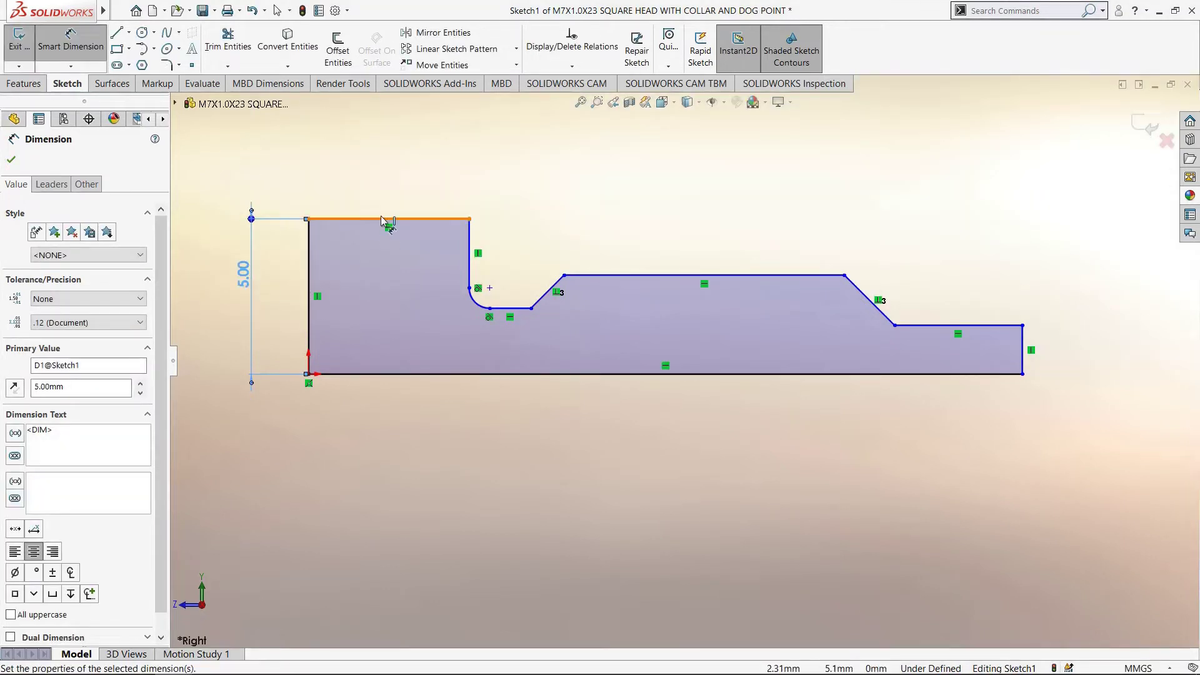
- Dimension the head's upper horizontal line and set its length to 11.2 mm
left_click(382, 220)
left_click(383, 182)
type("11")
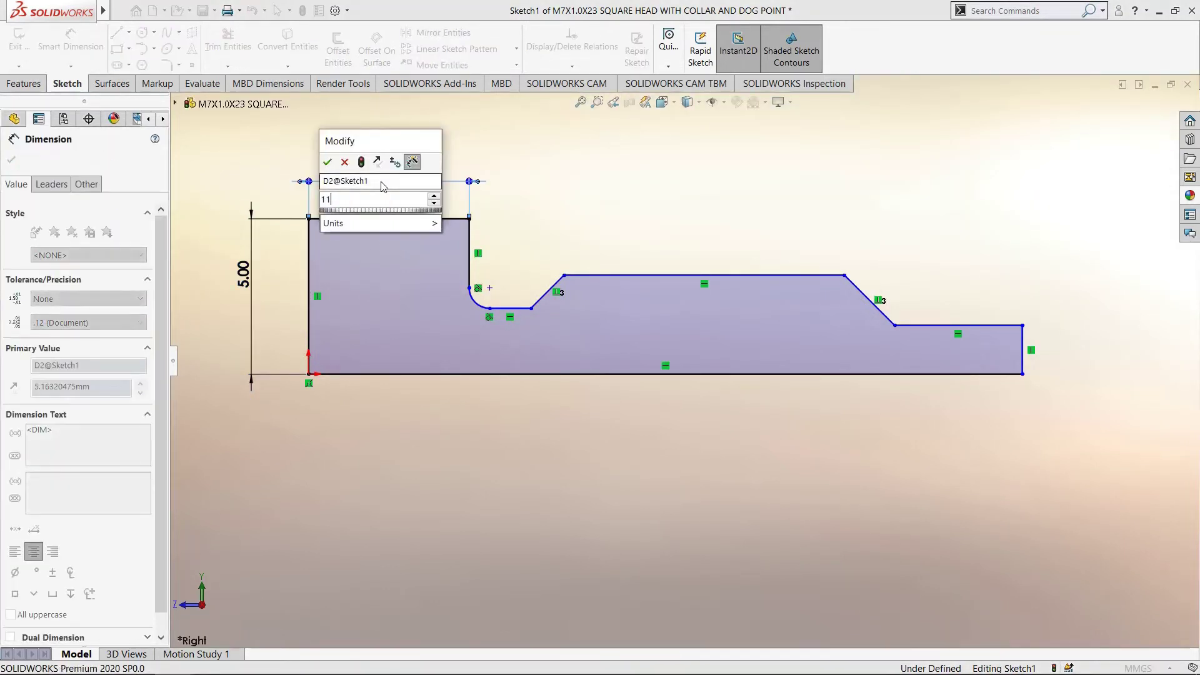
type(".5")
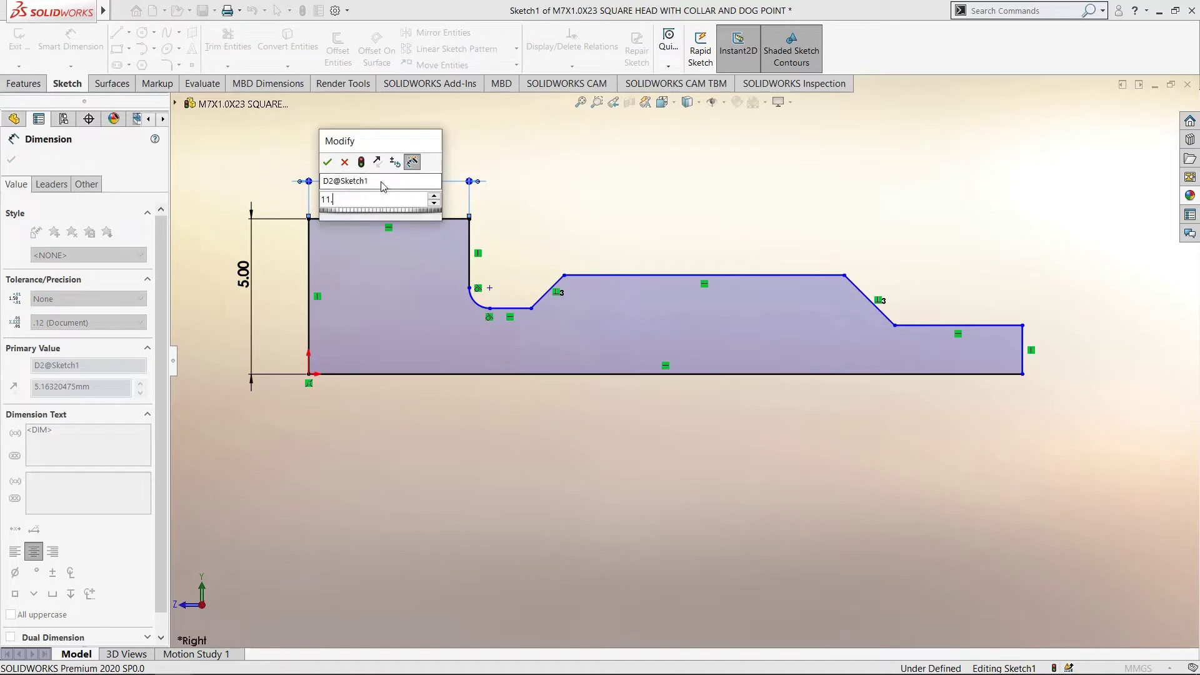
key("Escape")
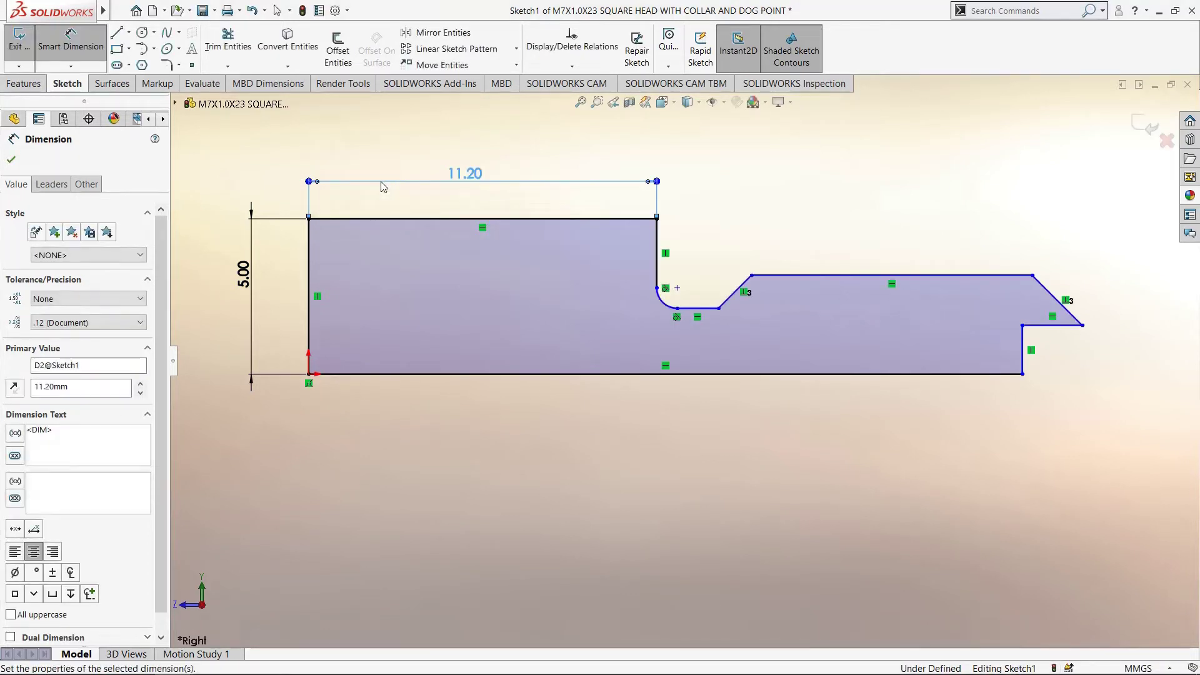
- Dimension the horizontal distance from the head's shoulder line to the end line of the dog point as 23 mm
scroll(740, 284, "up", 3)
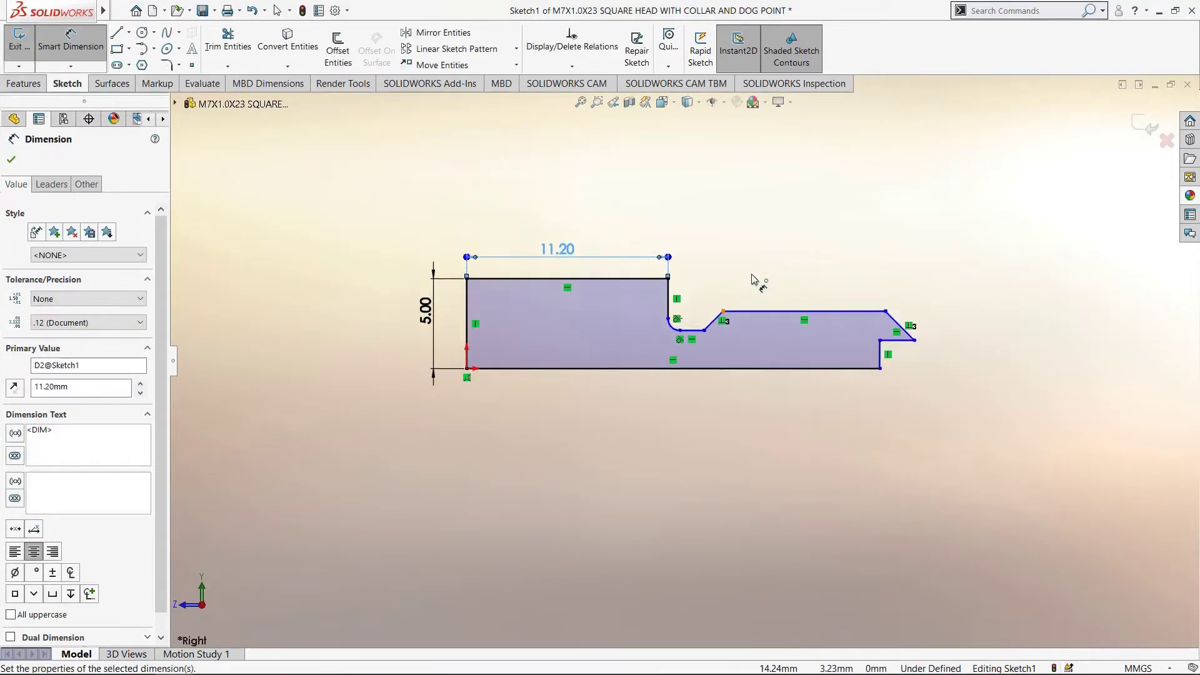
left_click(630, 348)
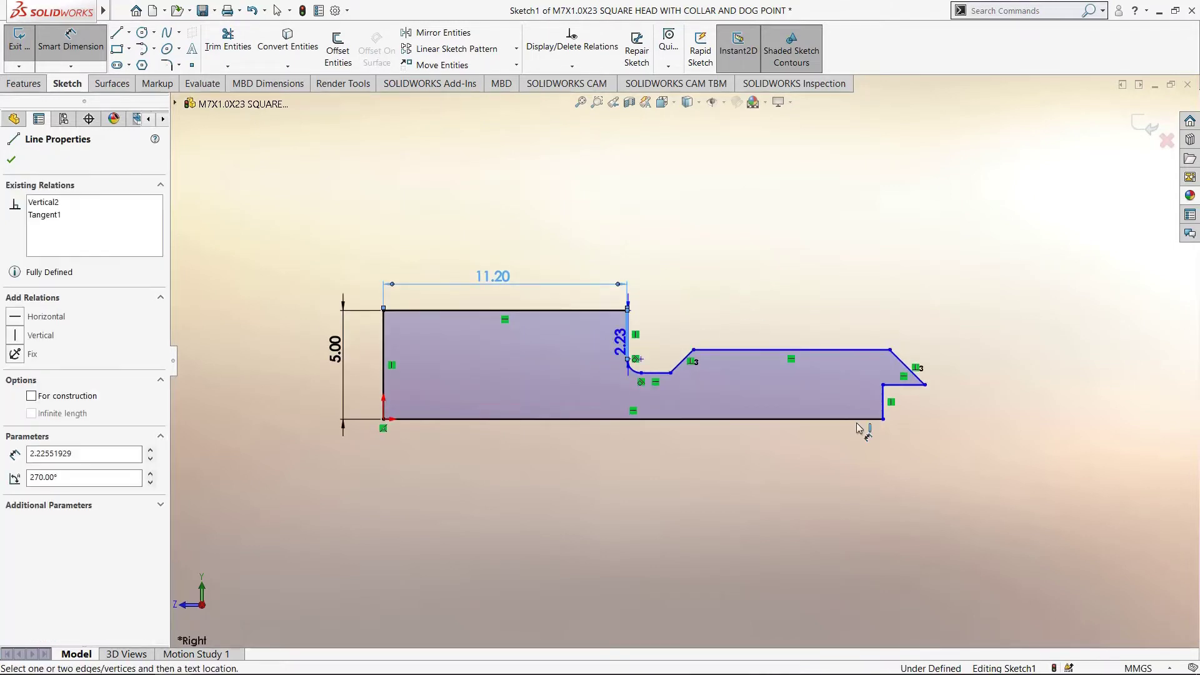
left_click(882, 403)
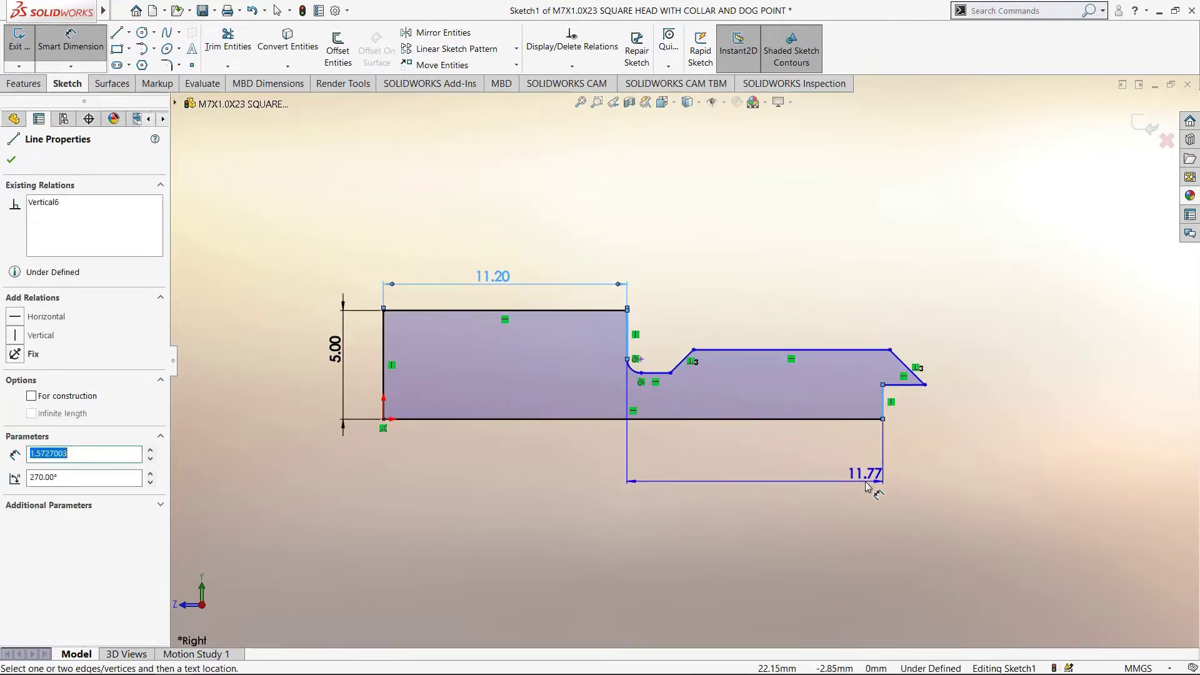
left_click(869, 478)
type("23")
key("Return")
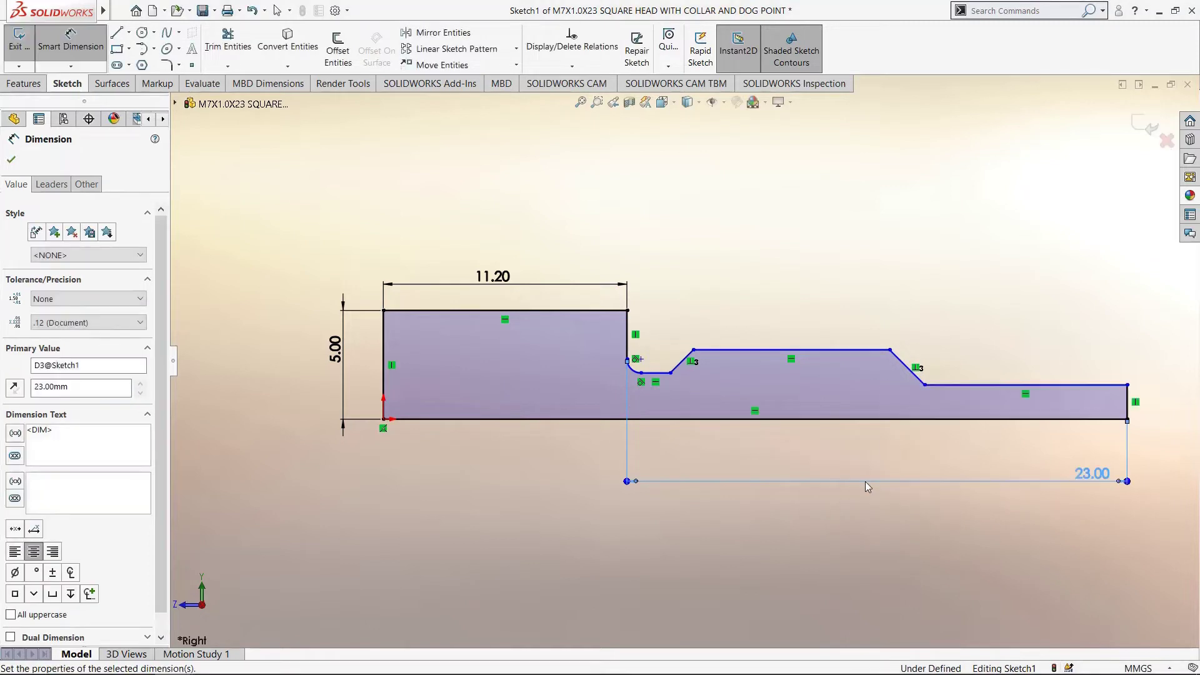
key("f")
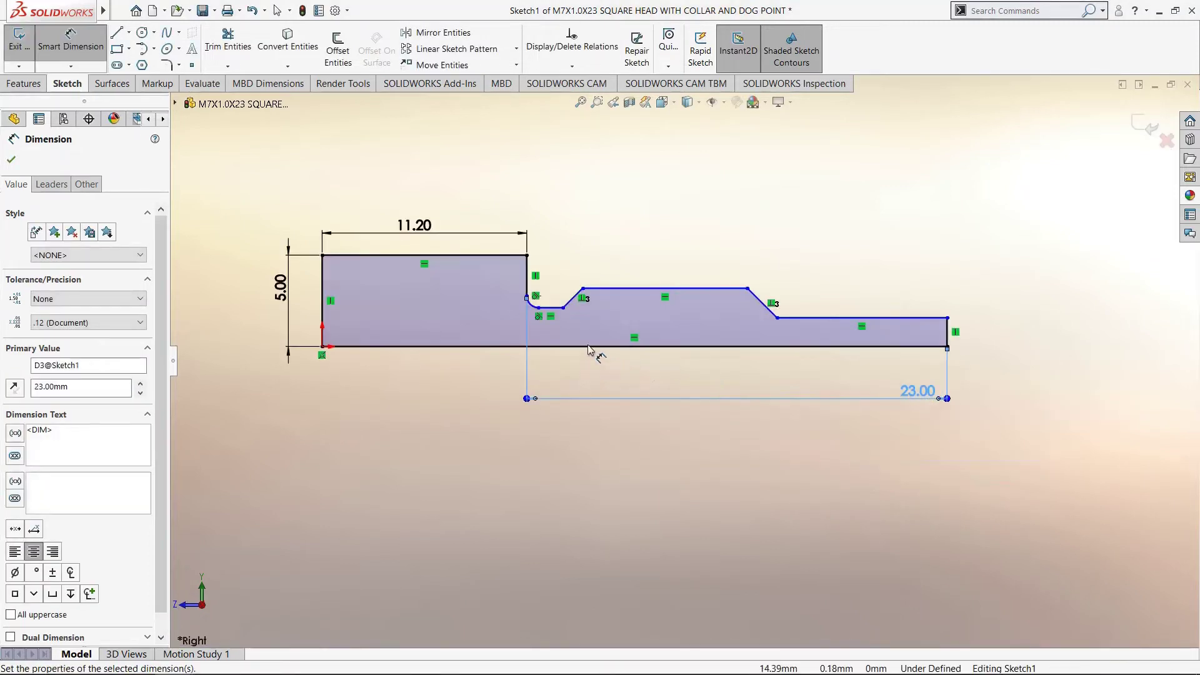
scroll(560, 321, "down", 2)
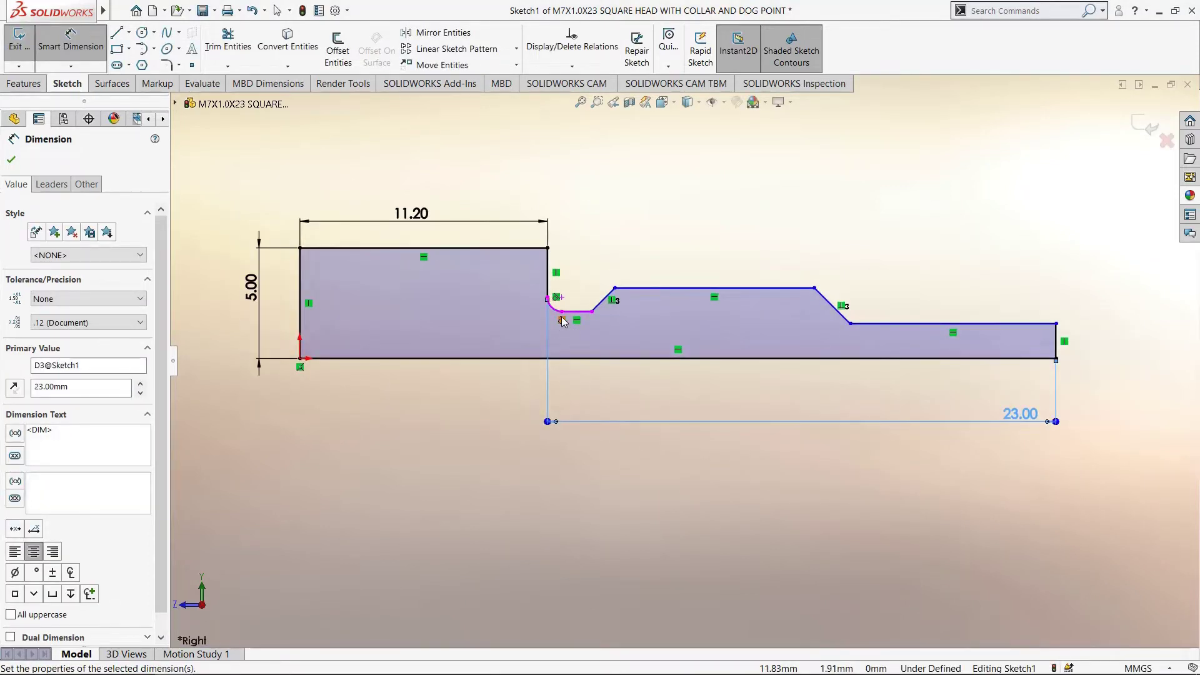
scroll(561, 316, "down", 2)
scroll(719, 347, "up", 3)
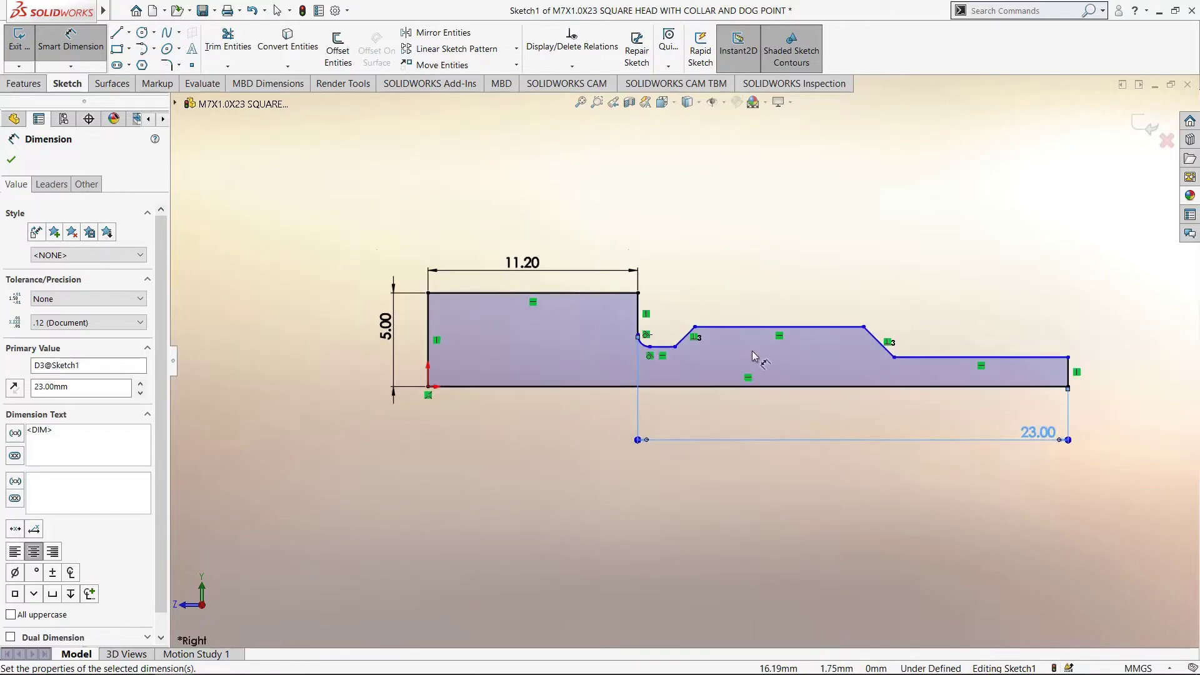
scroll(823, 343, "down", 2)
scroll(642, 329, "down", 1)
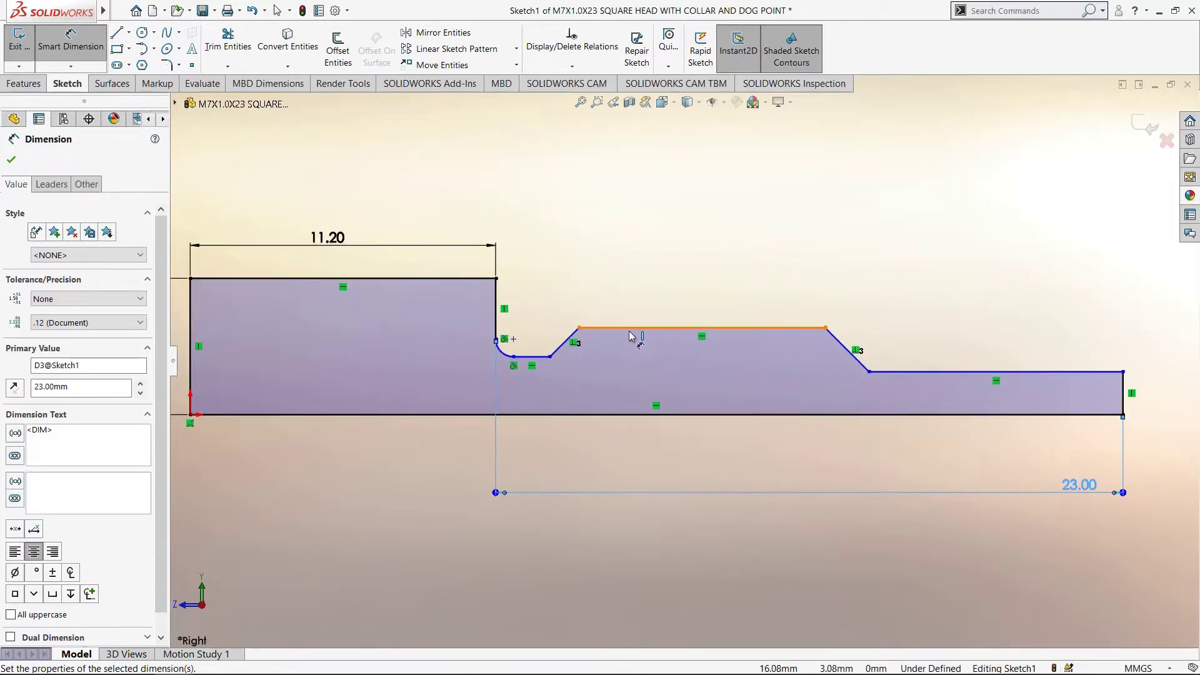
- Dimension the arc under the head's shoulder and set its radius to 0.8 mm
scroll(635, 338, "up", 2)
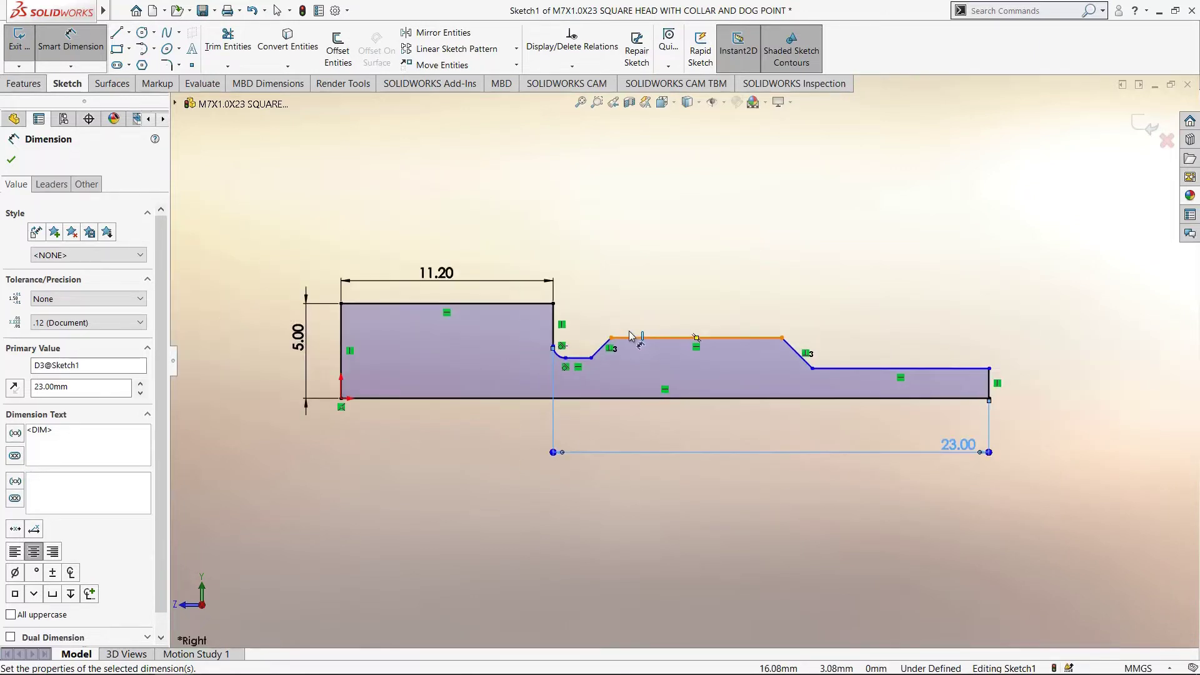
scroll(550, 358, "down", 5)
left_click(558, 355)
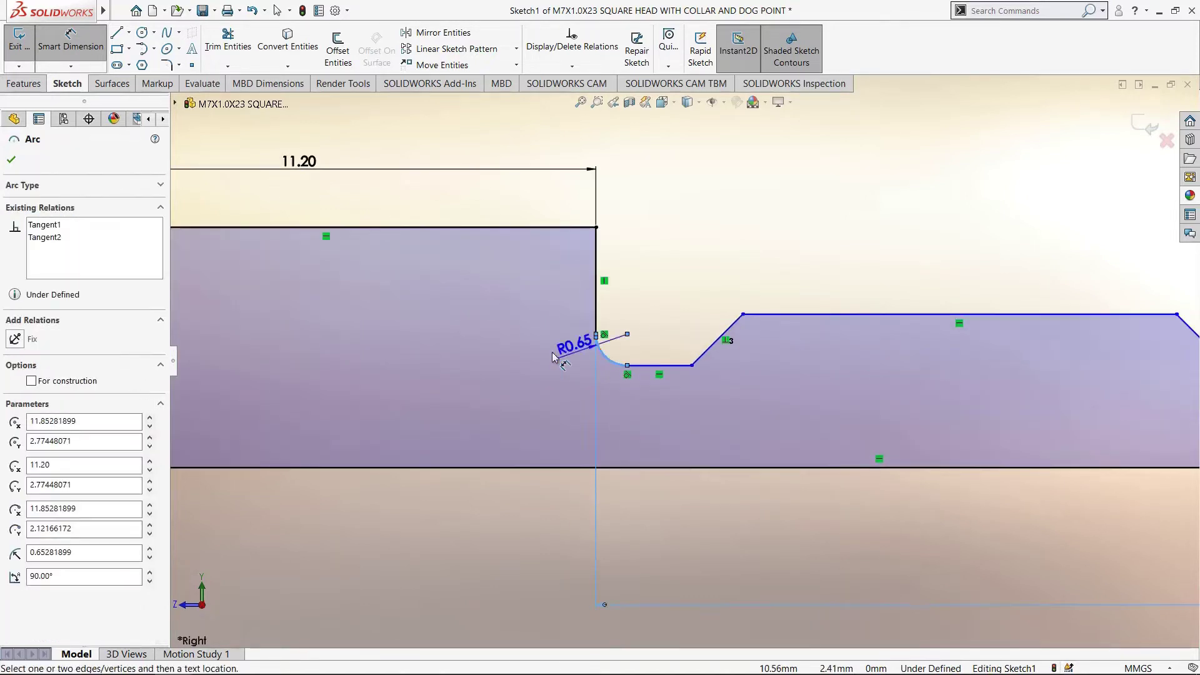
left_click(552, 357)
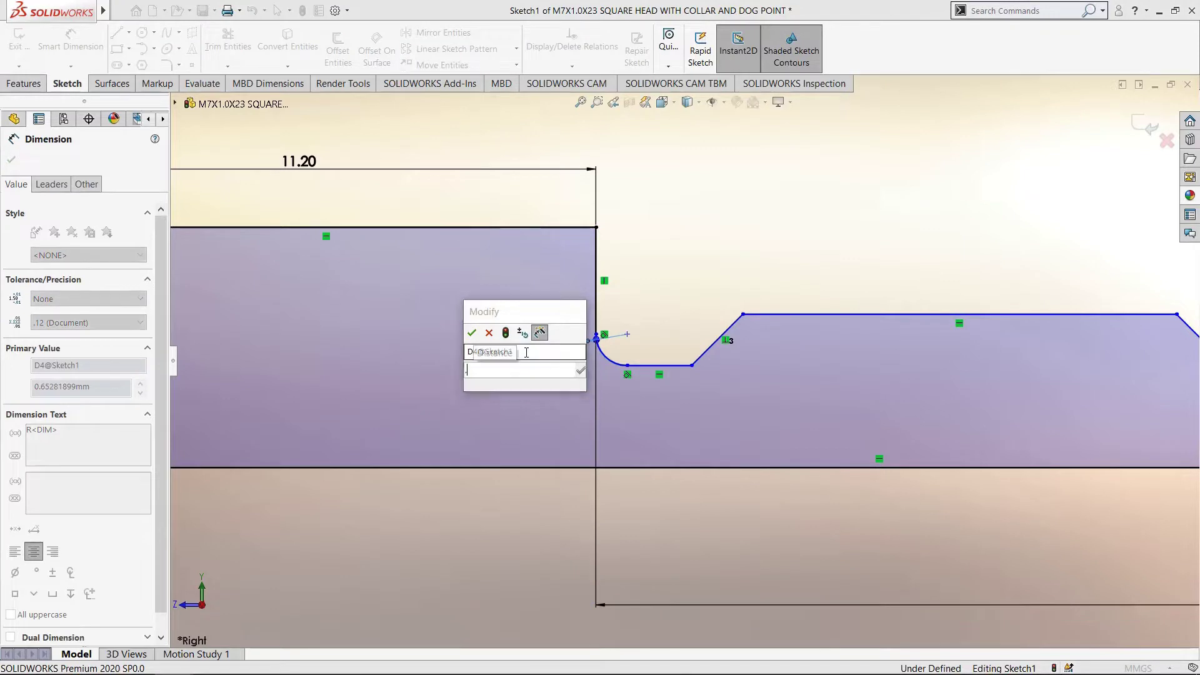
type("0.8")
key("Return")
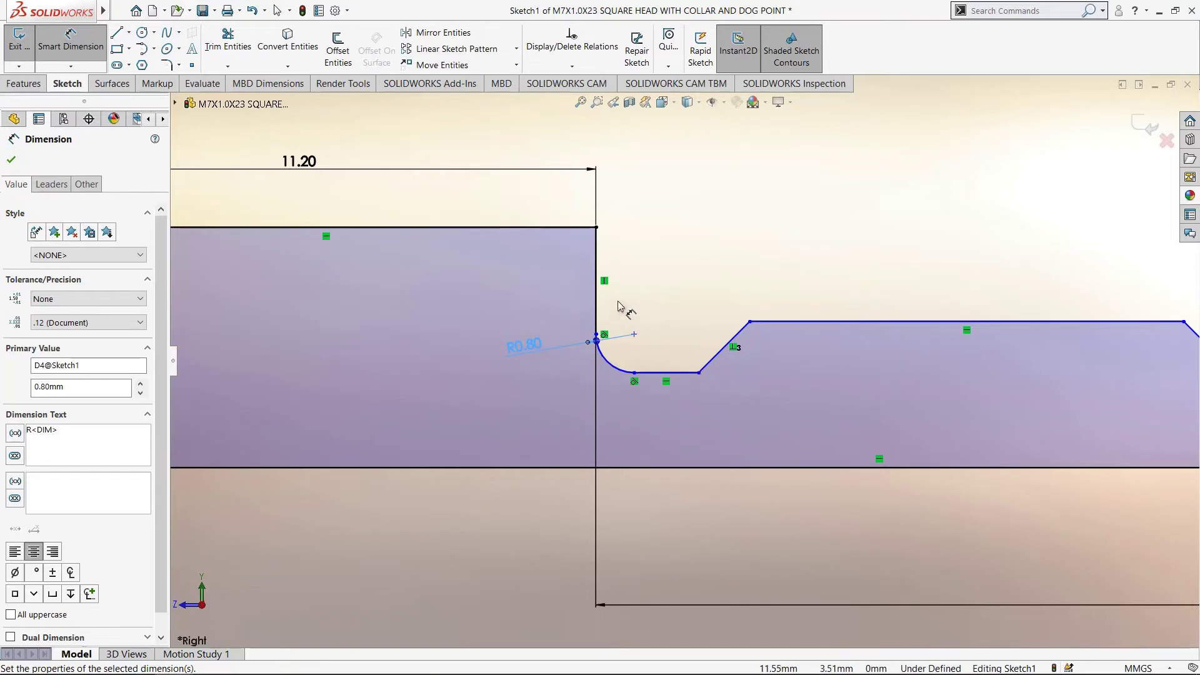
- Dimension the horizontal distance from the head's shoulder line to the start point of the shank's upper line as 2.40 mm
left_click(596, 297)
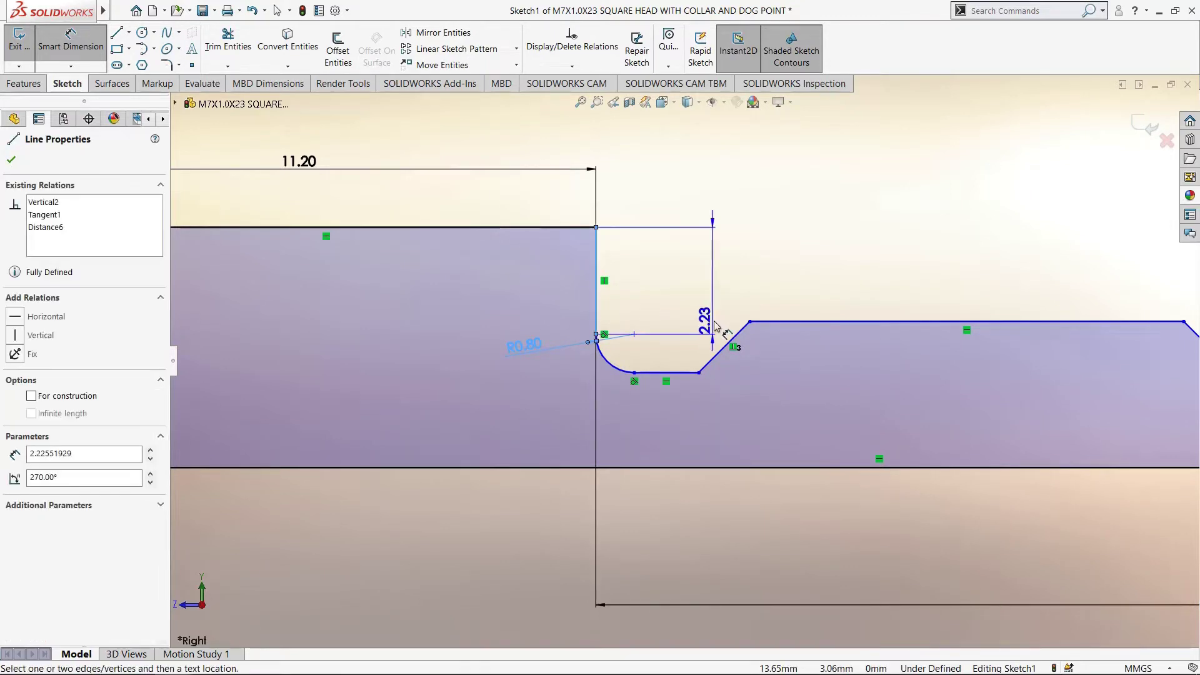
left_click(749, 321)
left_click(672, 168)
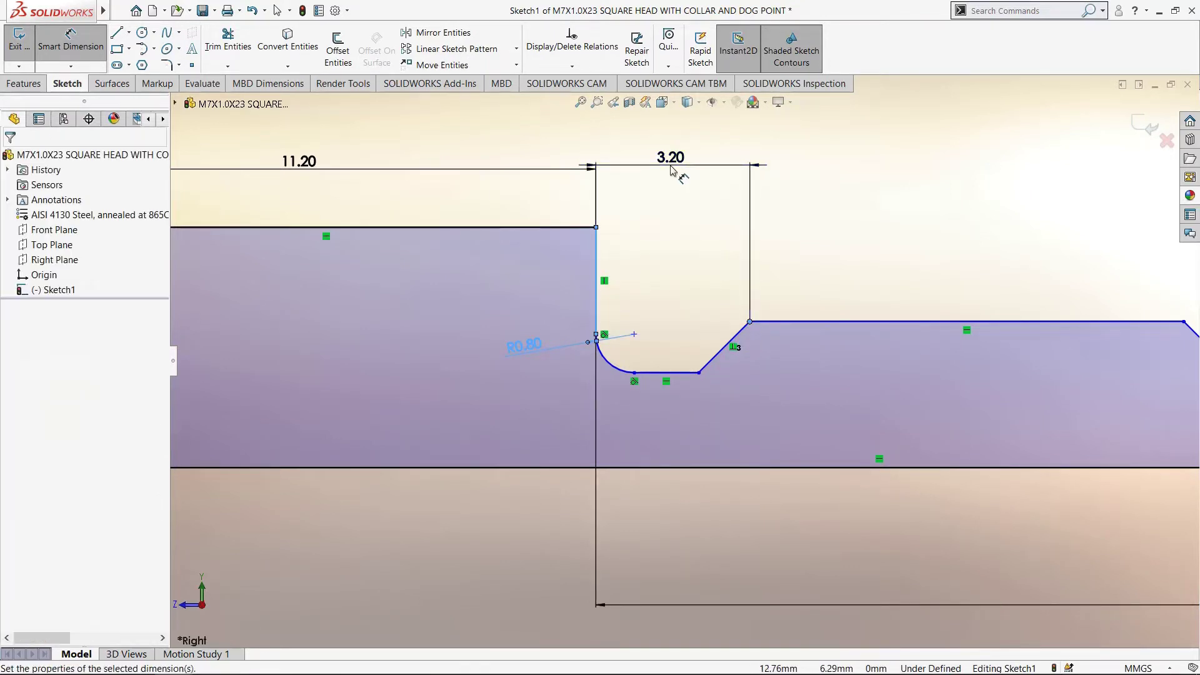
type("2.40")
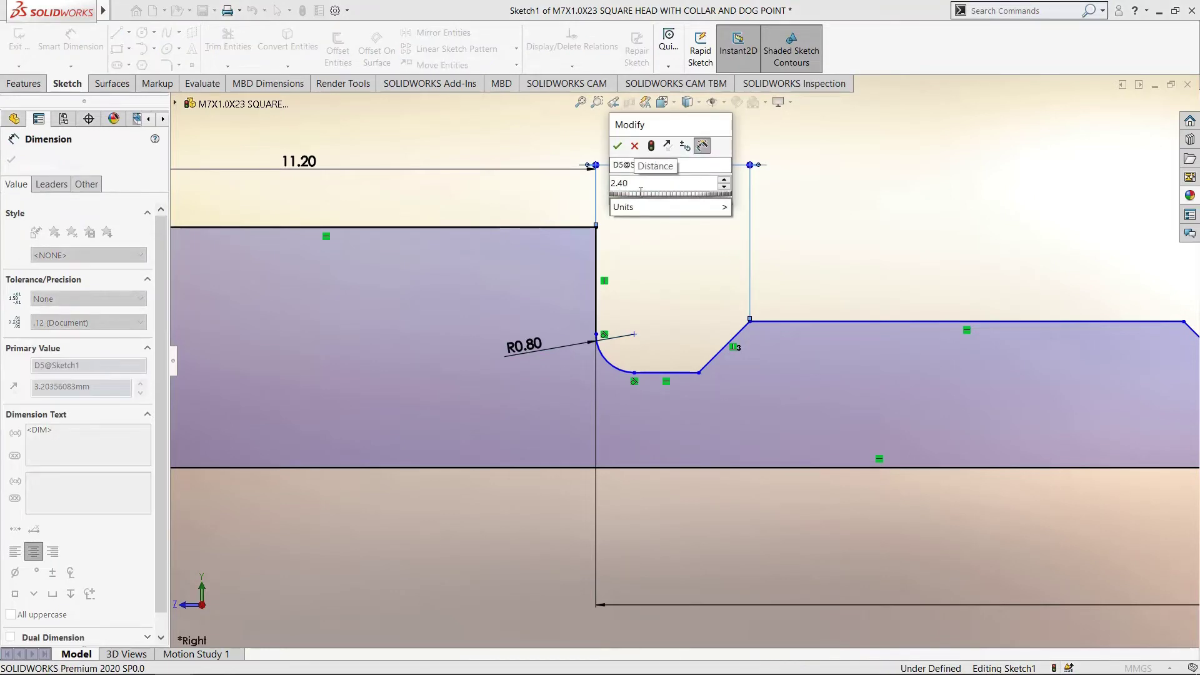
key("Return")
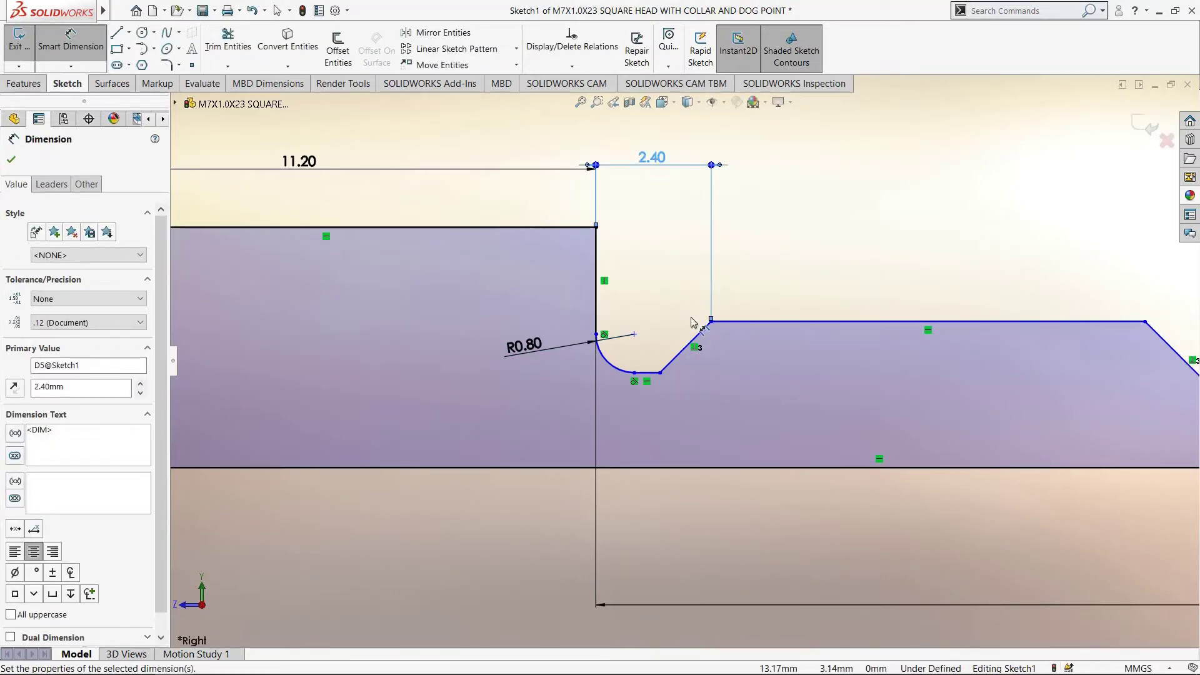
- Dimension the horizontal distance between the two endpoints of the sloped line after the neck as 0.8 mm
scroll(692, 322, "up", 3)
scroll(691, 322, "down", 4)
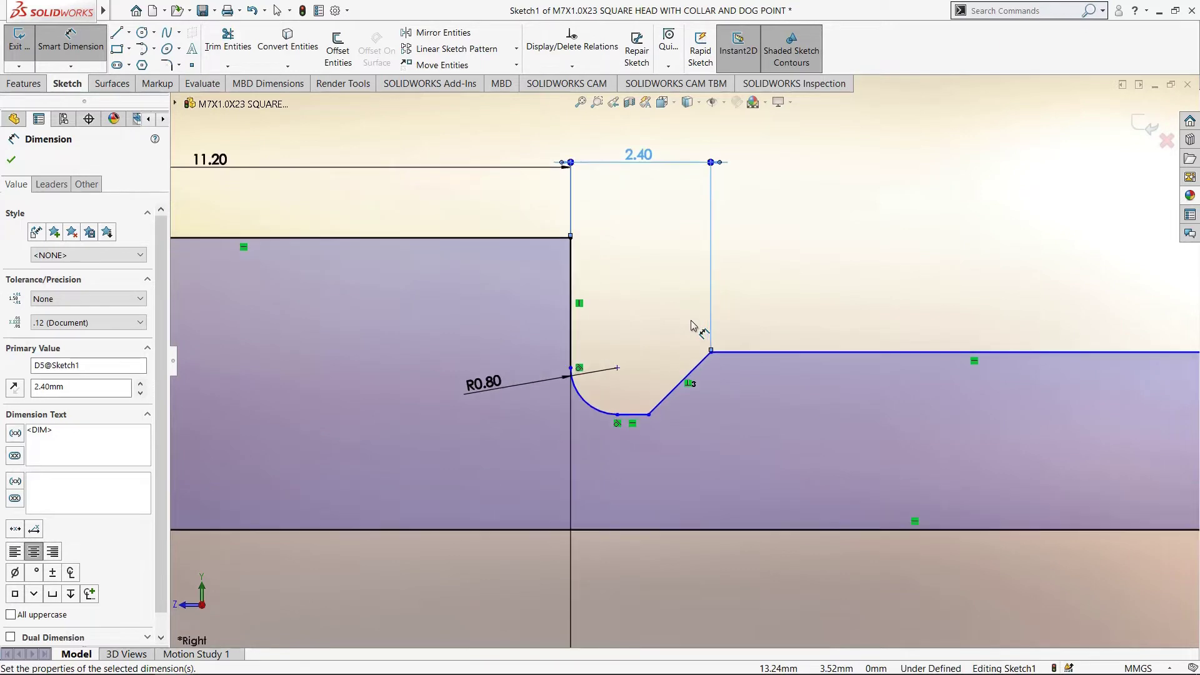
left_click(649, 415)
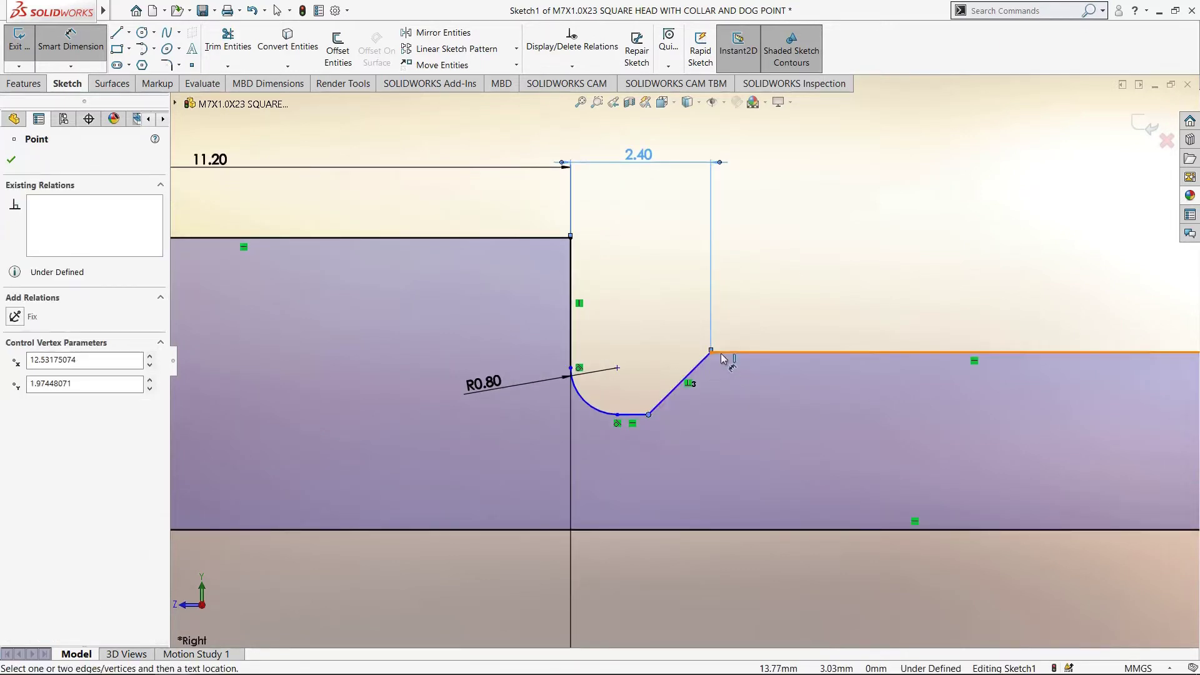
left_click(711, 352)
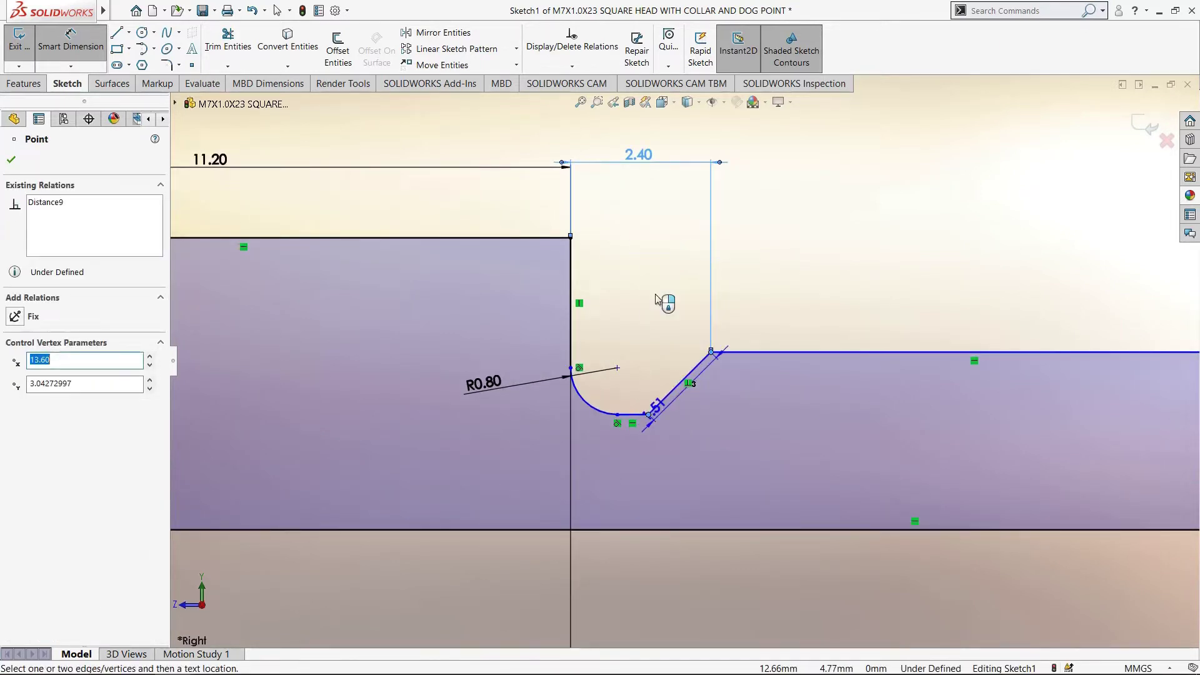
left_click(690, 610)
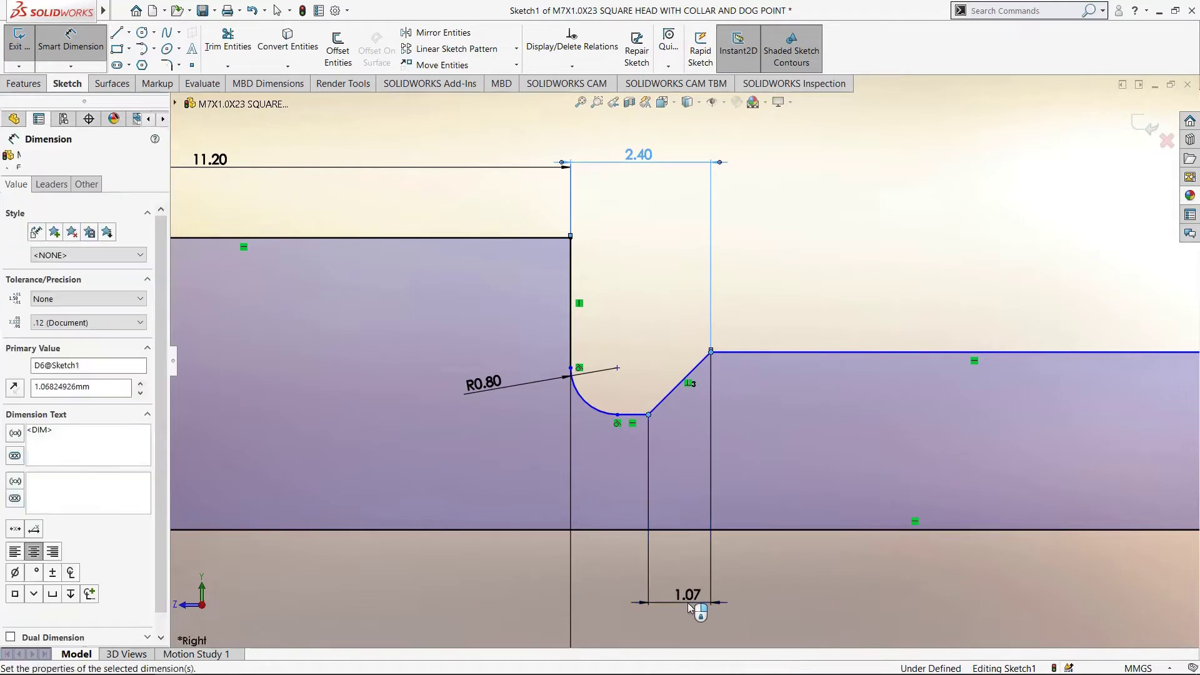
type(".8")
key("Return")
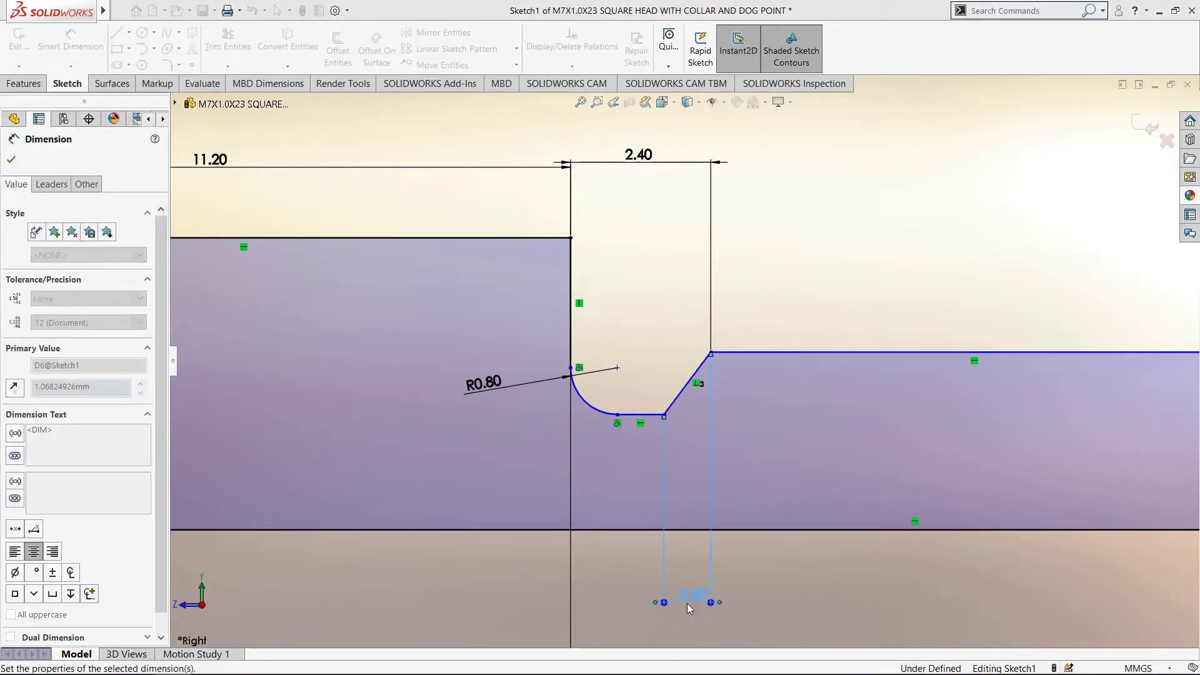
- Dimension the angle between the sloped line after the neck and the shank's upper line as 45°
left_click(693, 384)
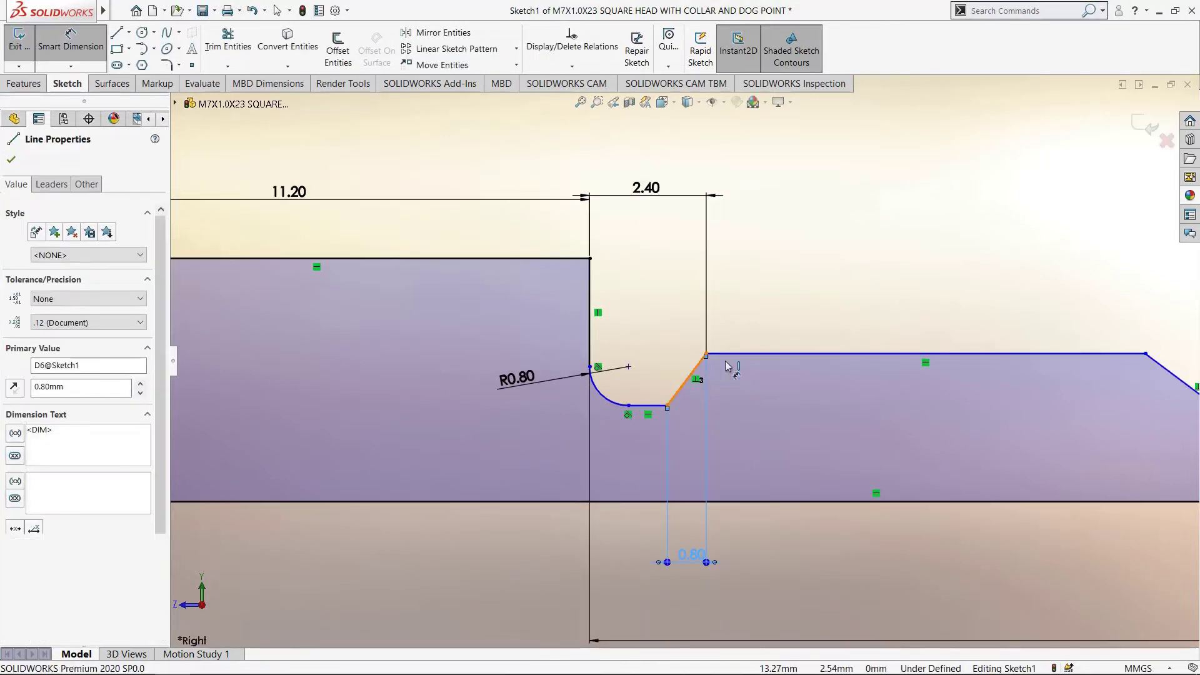
left_click(728, 355)
left_click(792, 320)
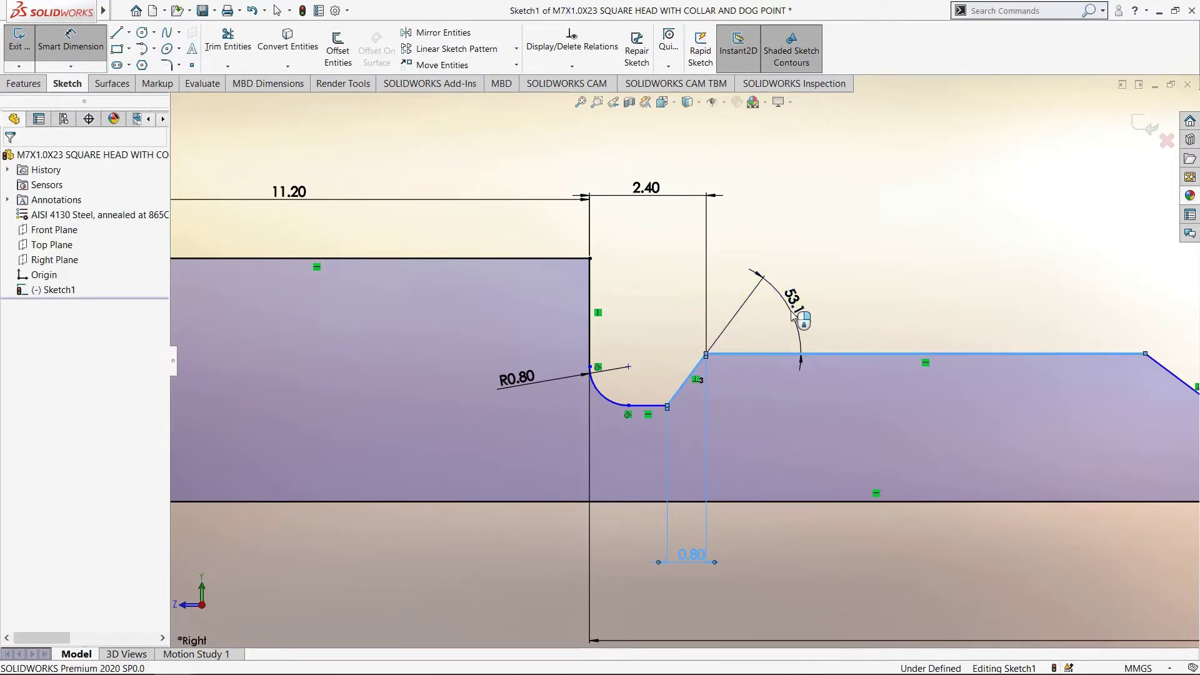
type("45")
key("Return")
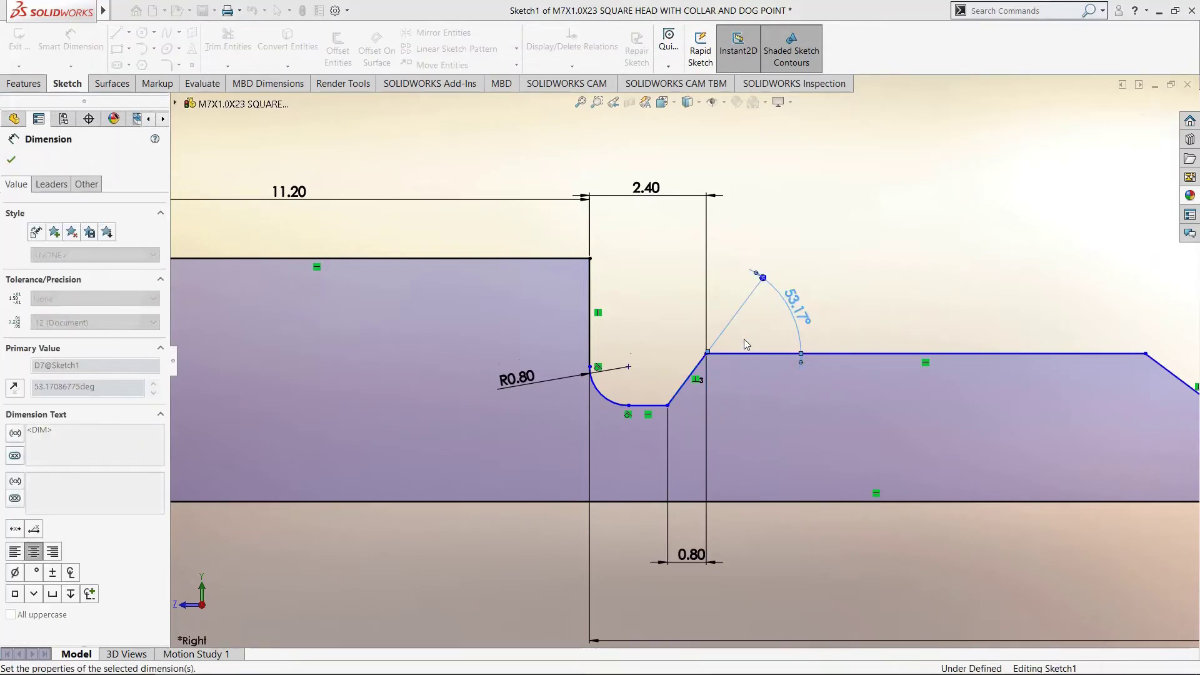
- Dimension the shank's upper horizontal line and set its length to 17.56 mm
scroll(710, 415, "up", 2)
scroll(707, 416, "up", 3)
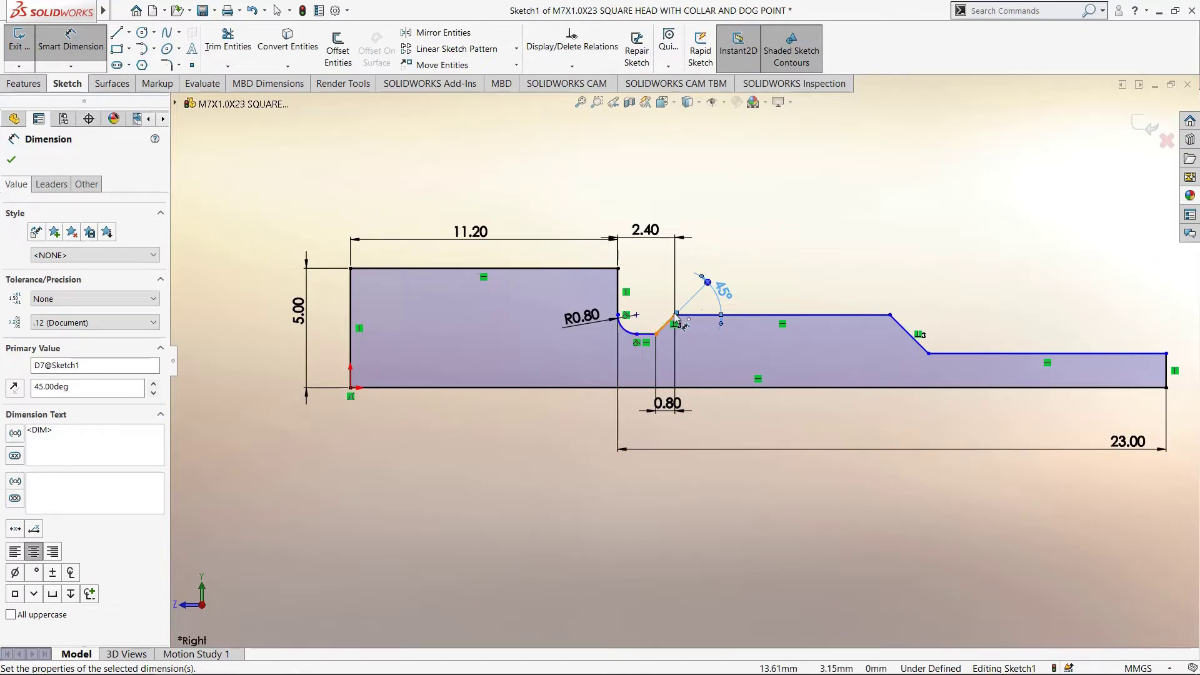
left_click(778, 258)
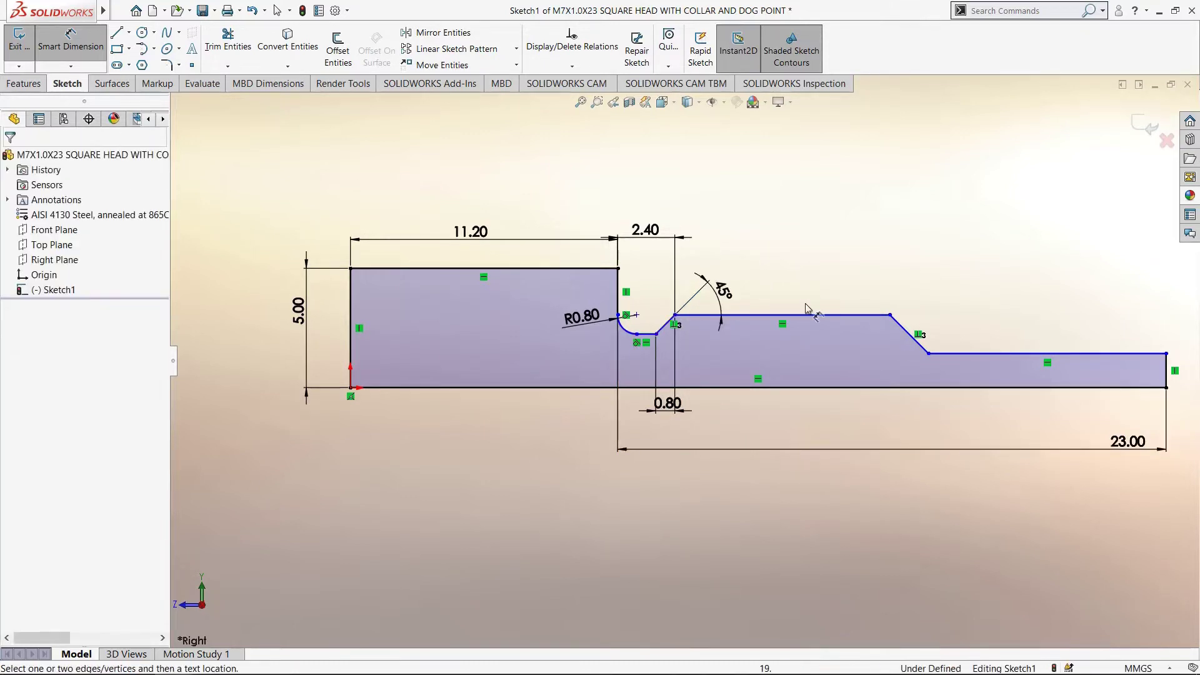
left_click(851, 315)
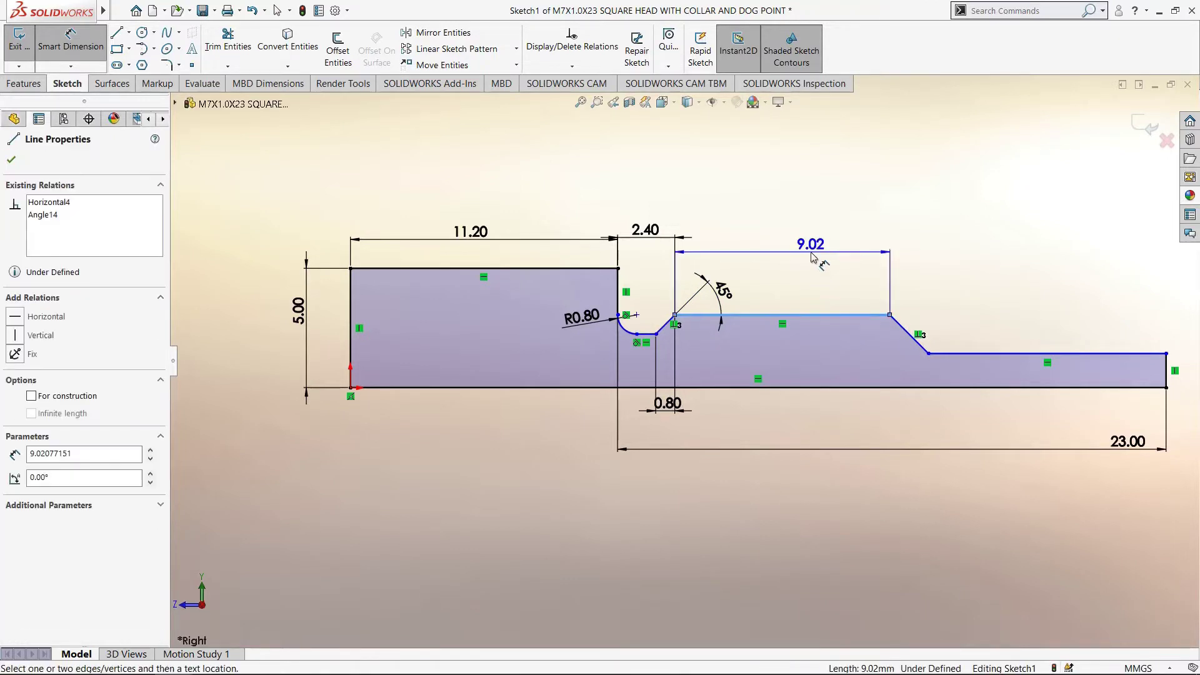
left_click(802, 259)
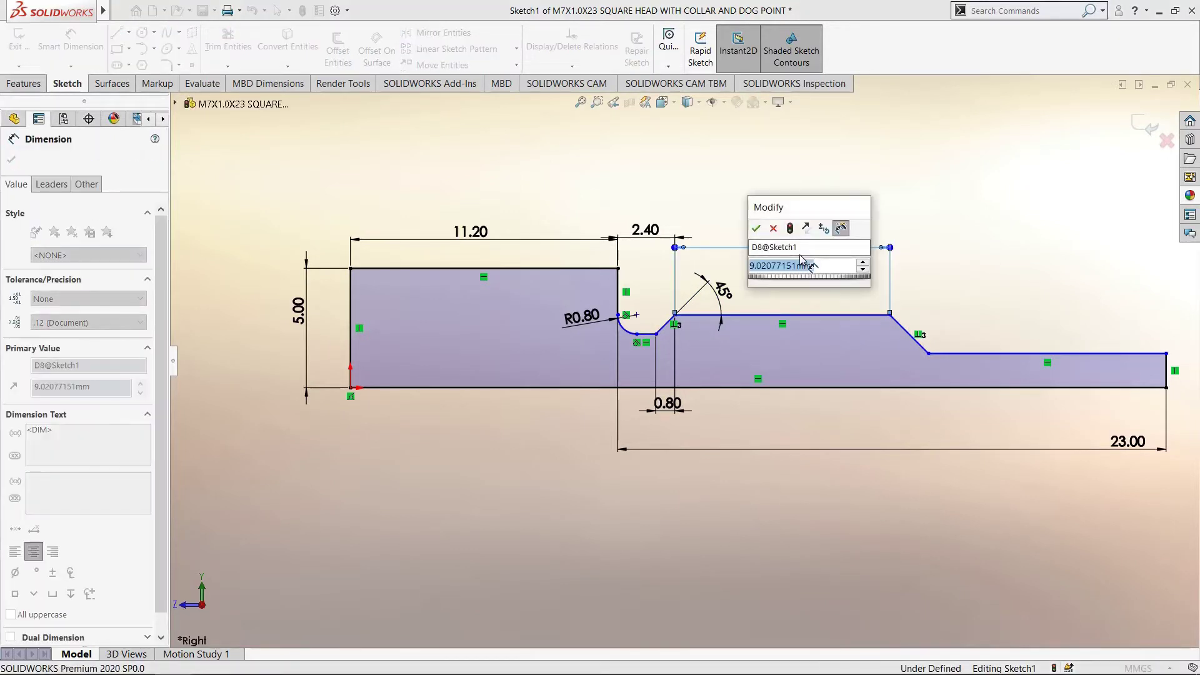
type("17.56")
key("Return")
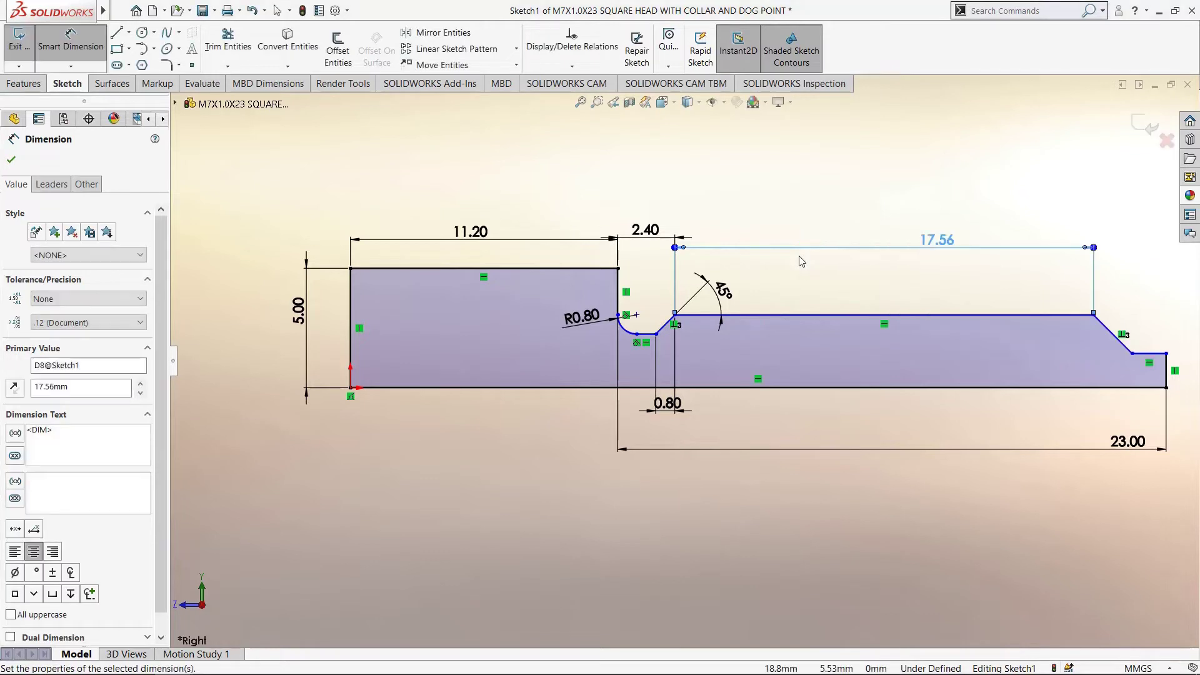
- Add the angle between the shank's upper line and the taper before the dog point as a driven dimension
scroll(979, 329, "up", 3)
scroll(953, 343, "down", 3)
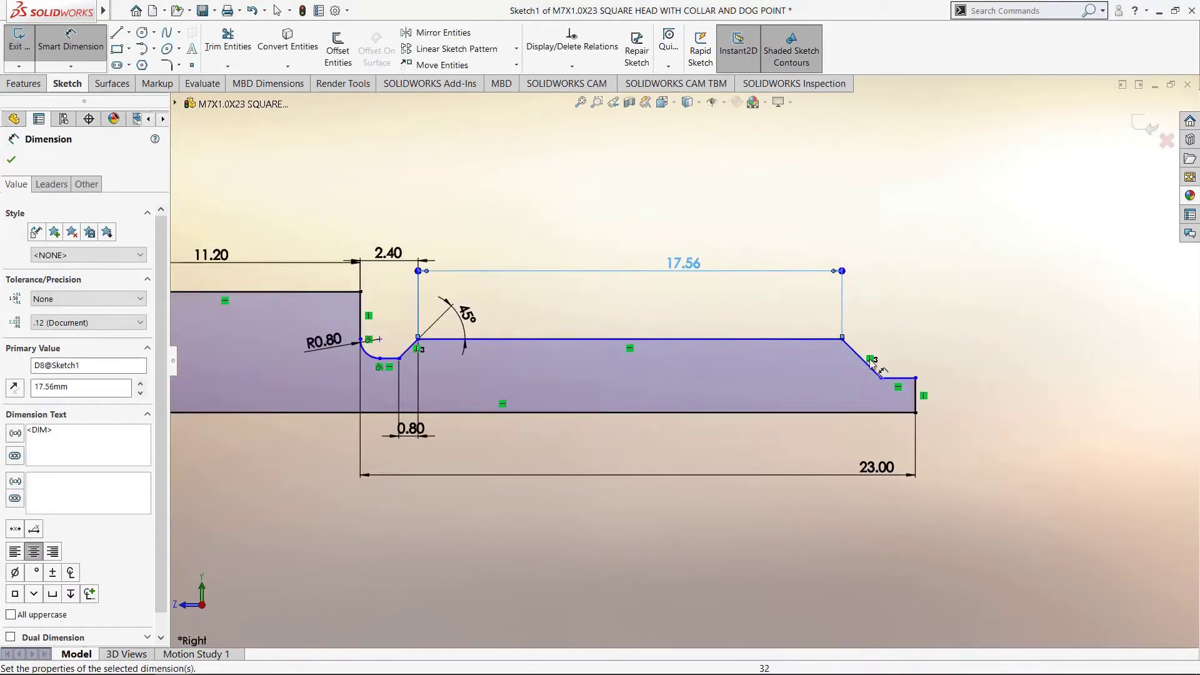
left_click(822, 339)
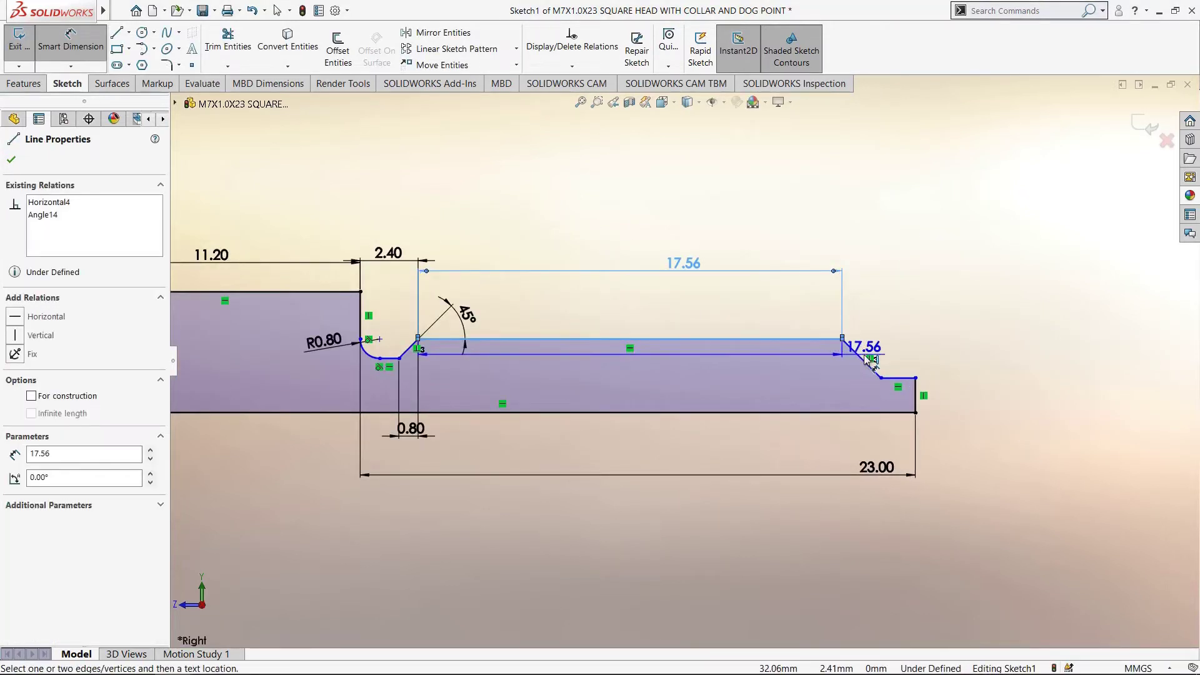
left_click(861, 358)
left_click(792, 317)
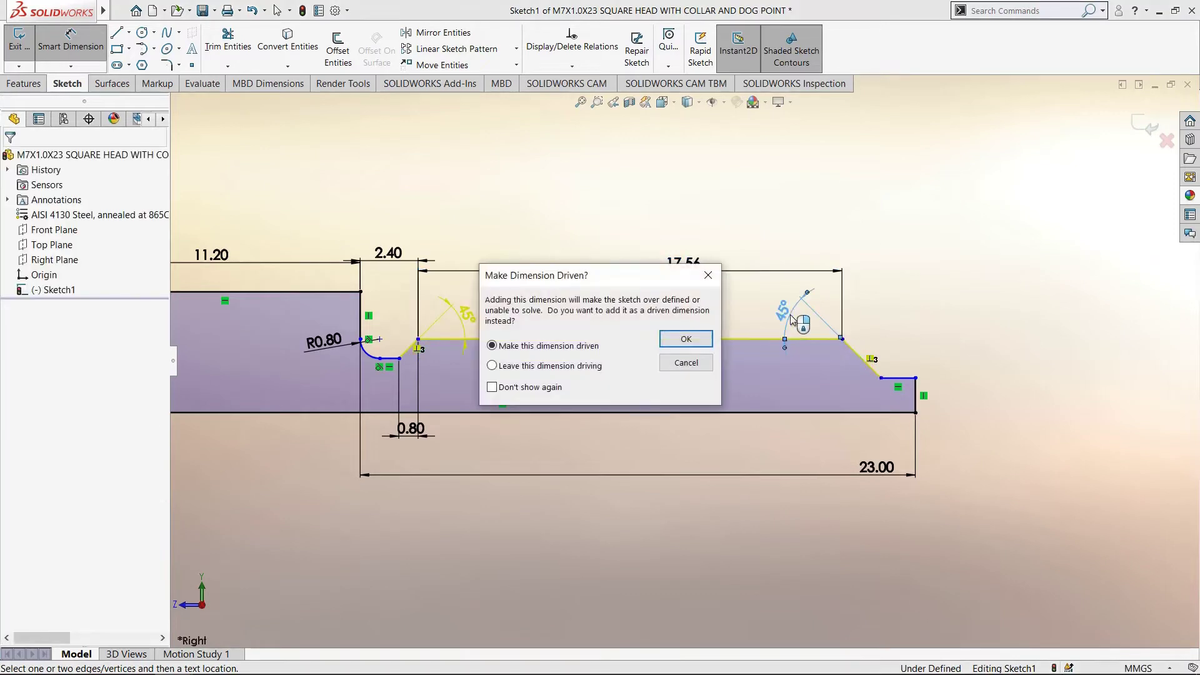
key("Return")
scroll(775, 388, "up", 2)
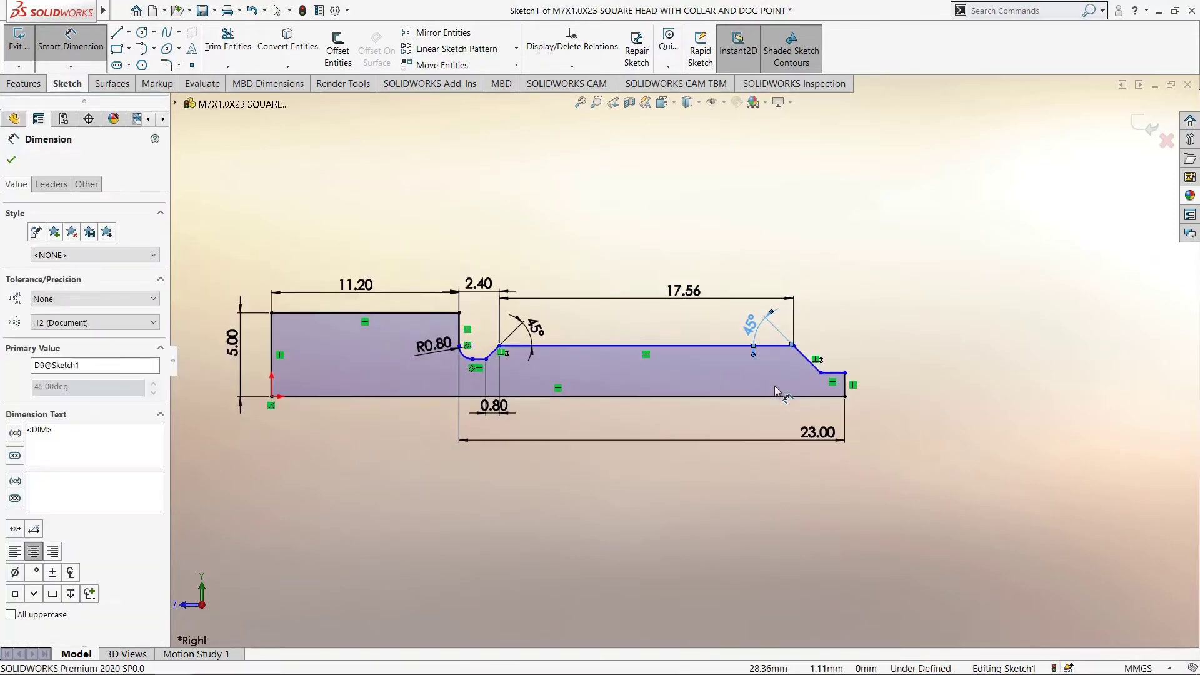
scroll(547, 377, "down", 1)
scroll(486, 345, "down", 5)
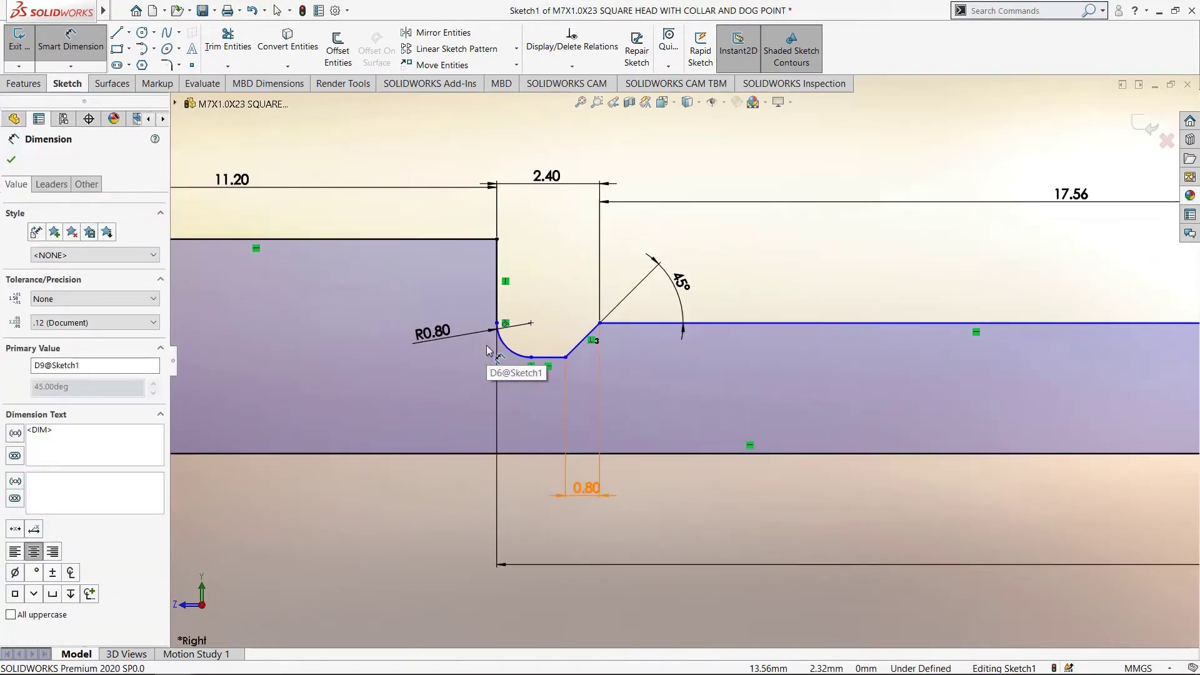
scroll(487, 346, "down", 1)
scroll(500, 359, "down", 1)
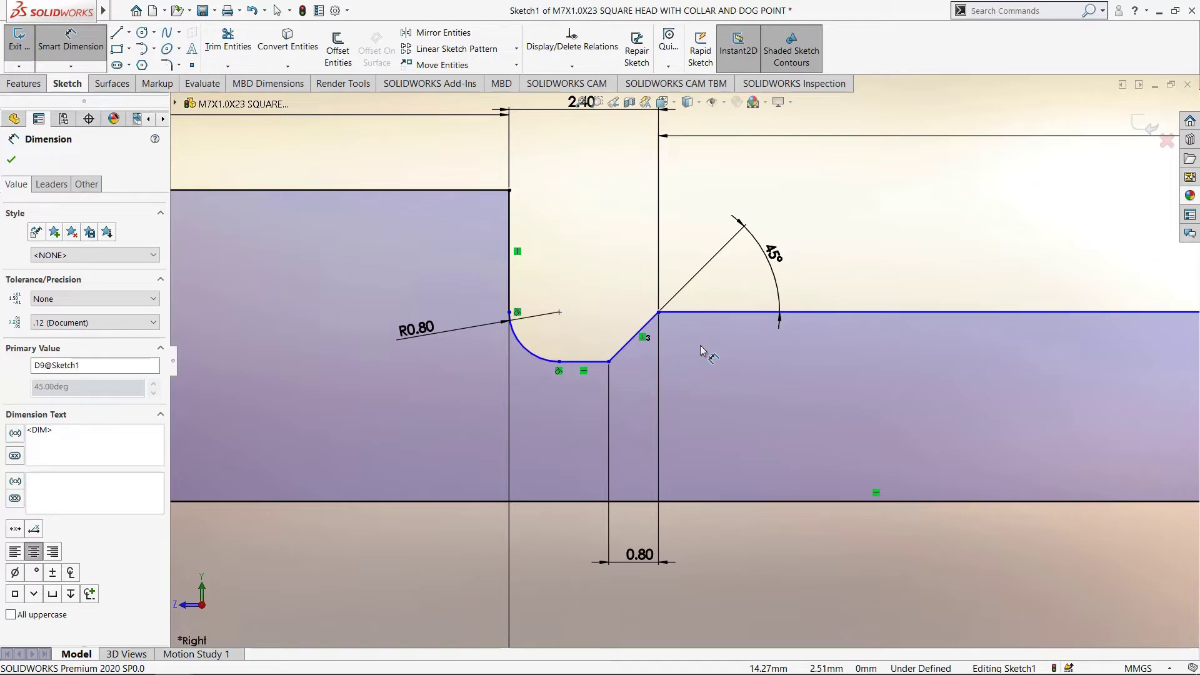
scroll(738, 350, "up", 1)
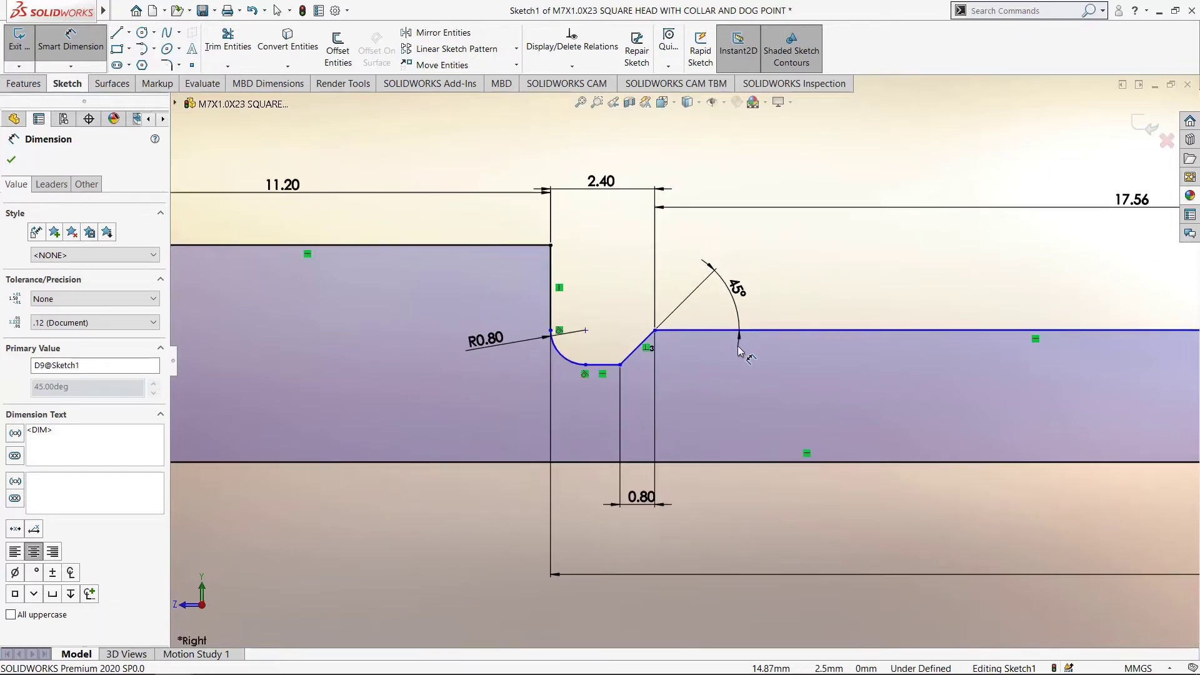
left_click(779, 333)
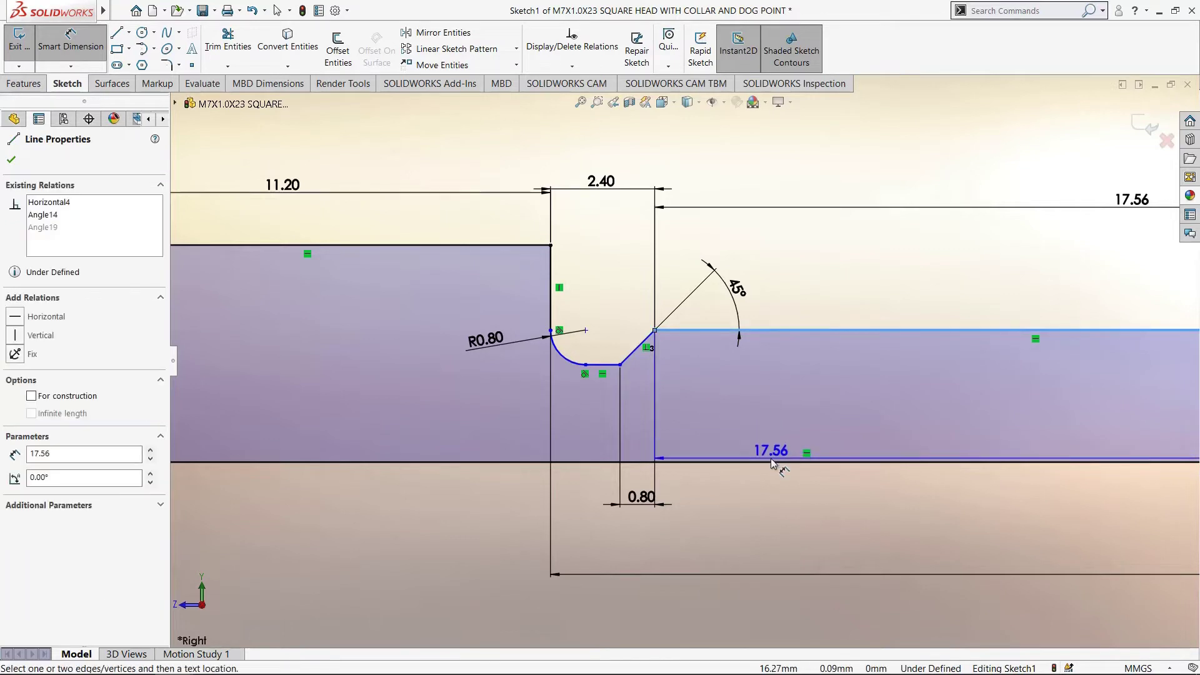
left_click(773, 463)
key("Escape")
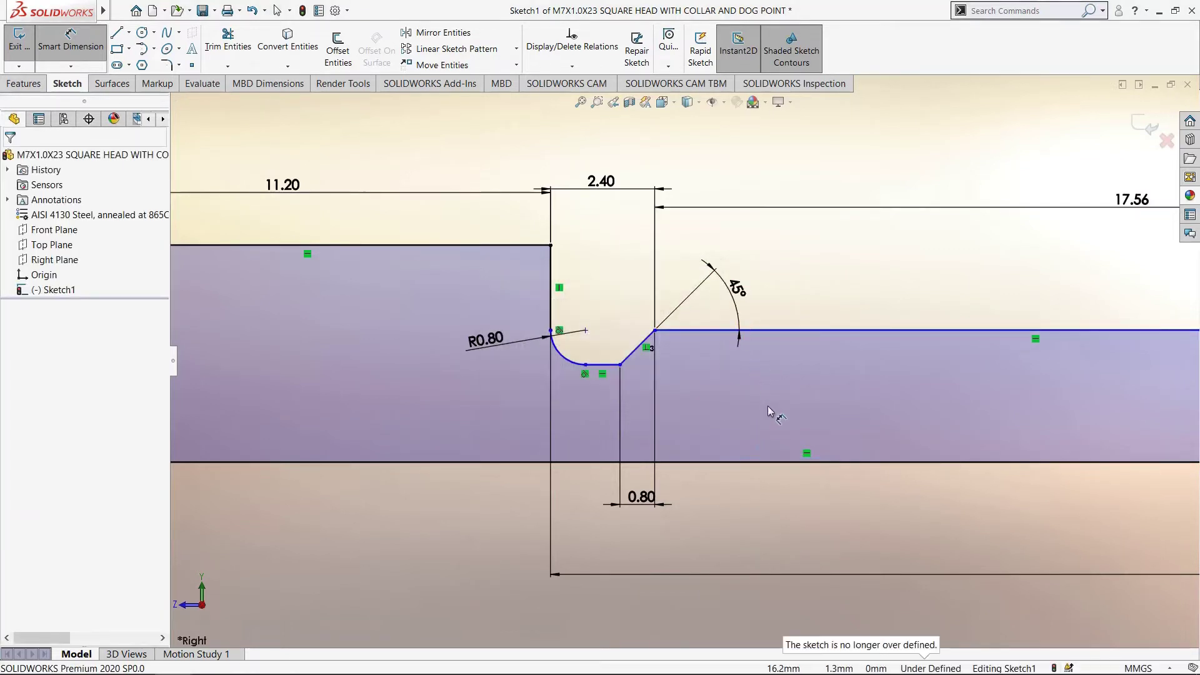
- Dimension the vertical distance from the shank's upper line to the profile's base line as 3.5 mm
left_click(779, 331)
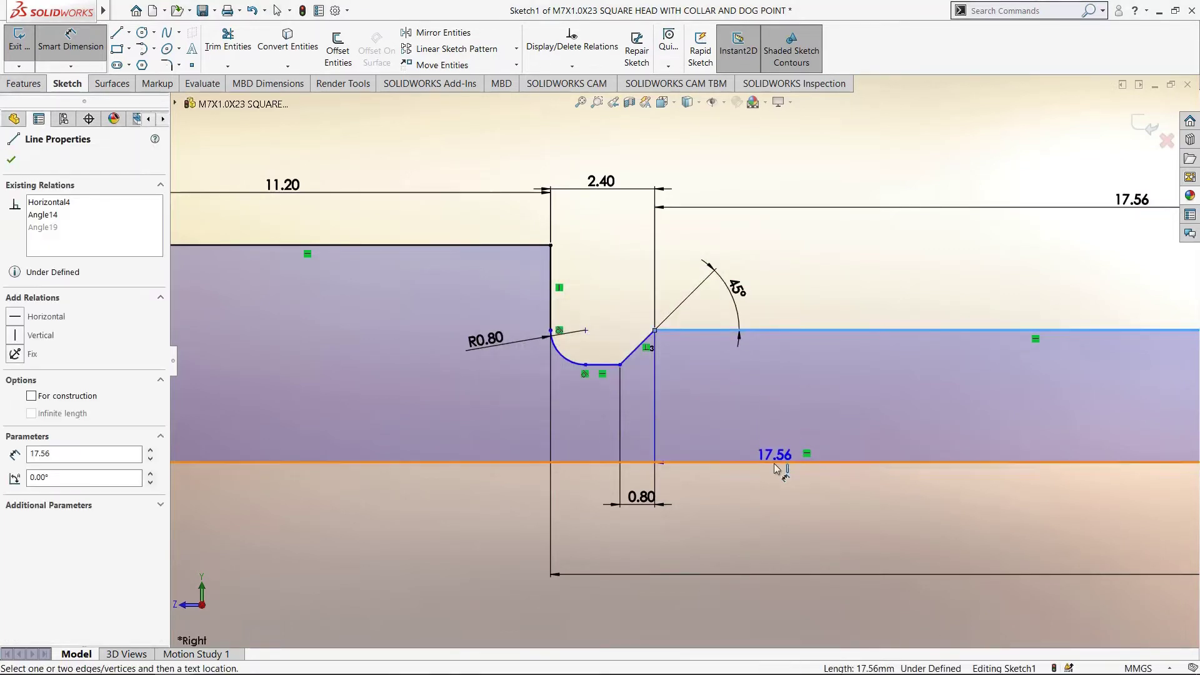
left_click(780, 462)
left_click(785, 423)
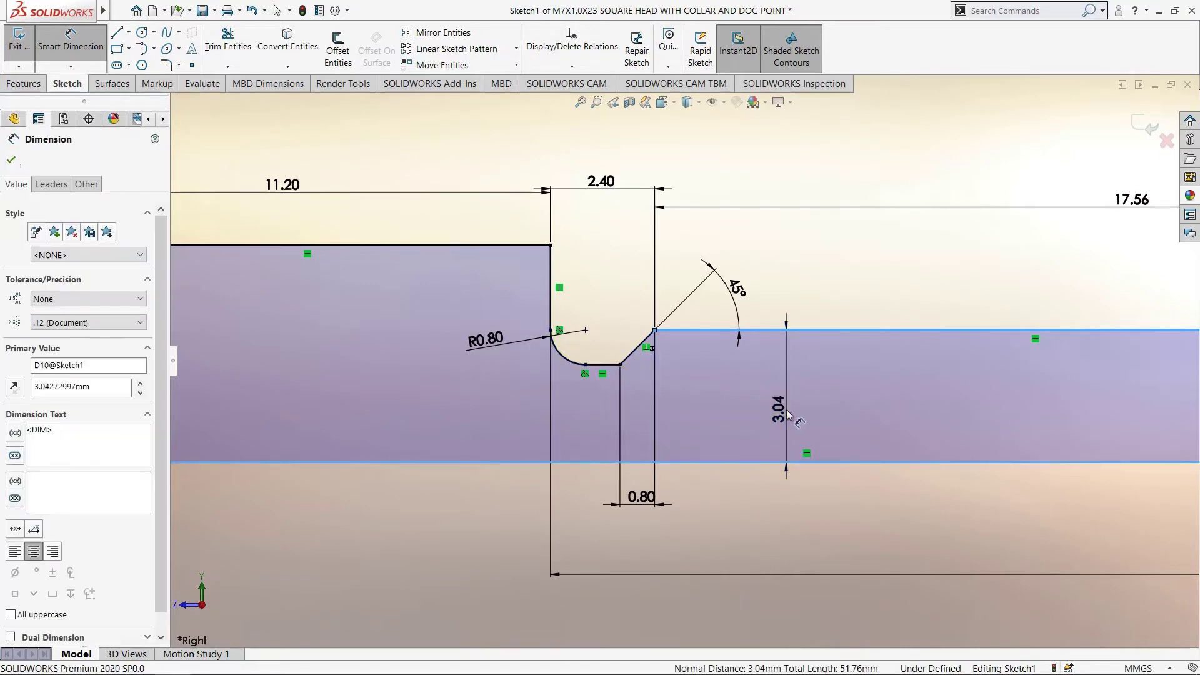
type("3.5")
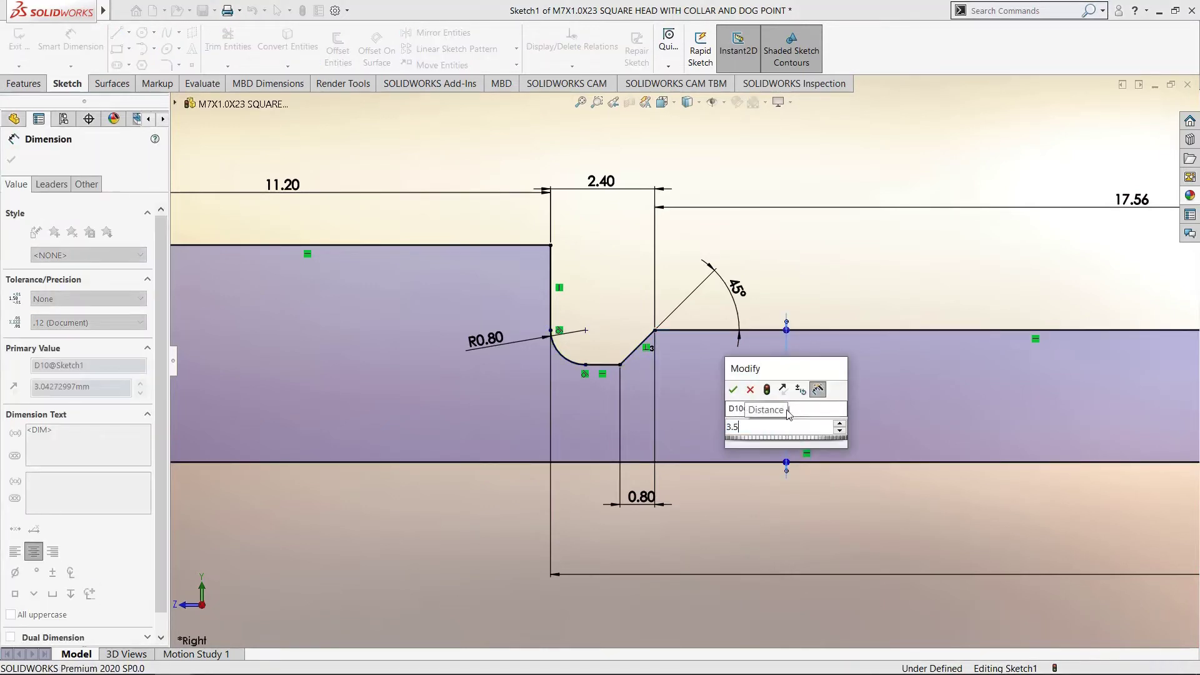
key("Return")
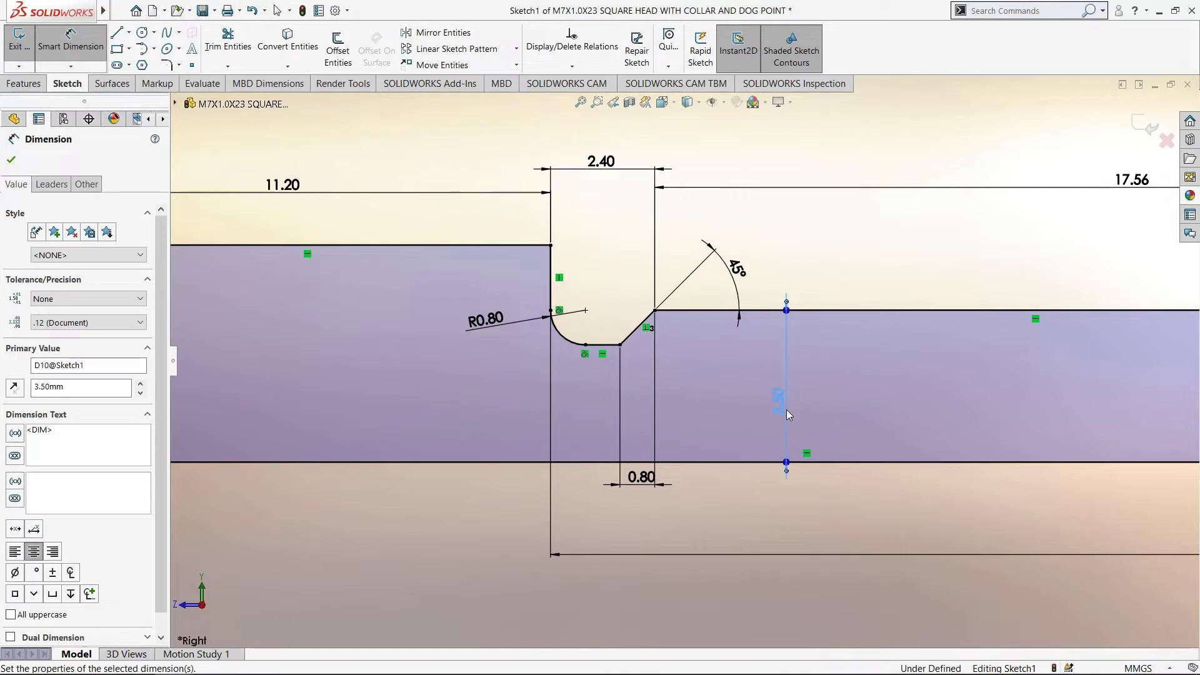
key("f")
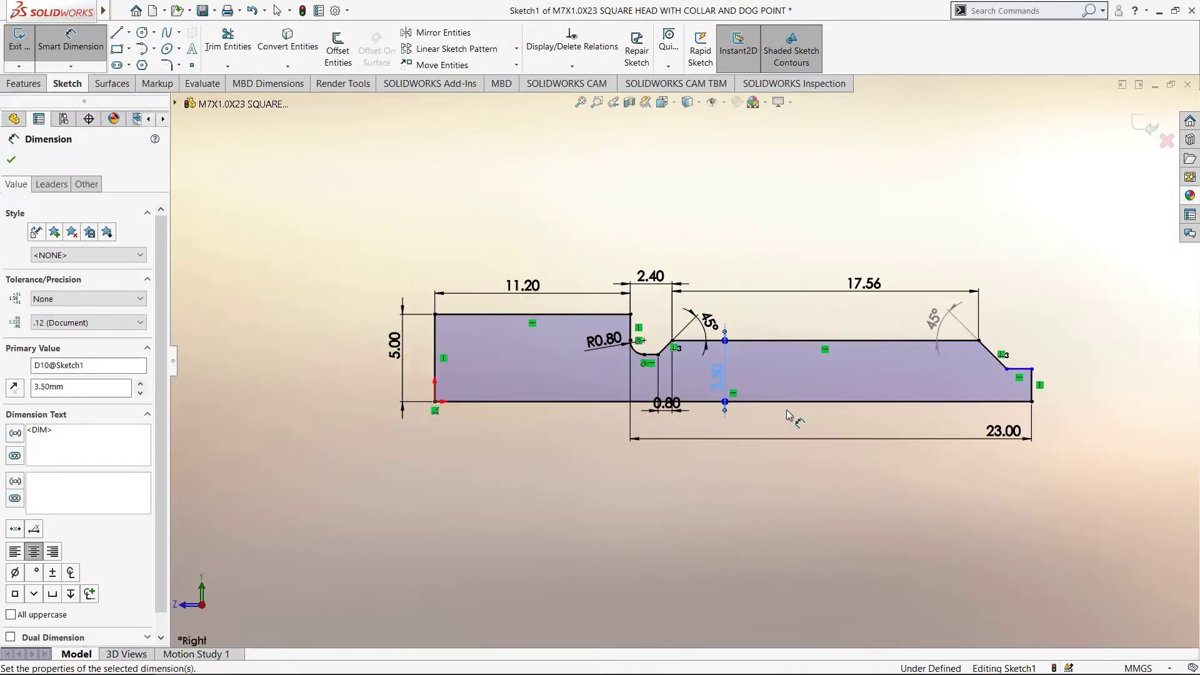
- Examine the profile sketch's dog-point end and the neck behind the head
scroll(998, 369, "down", 5)
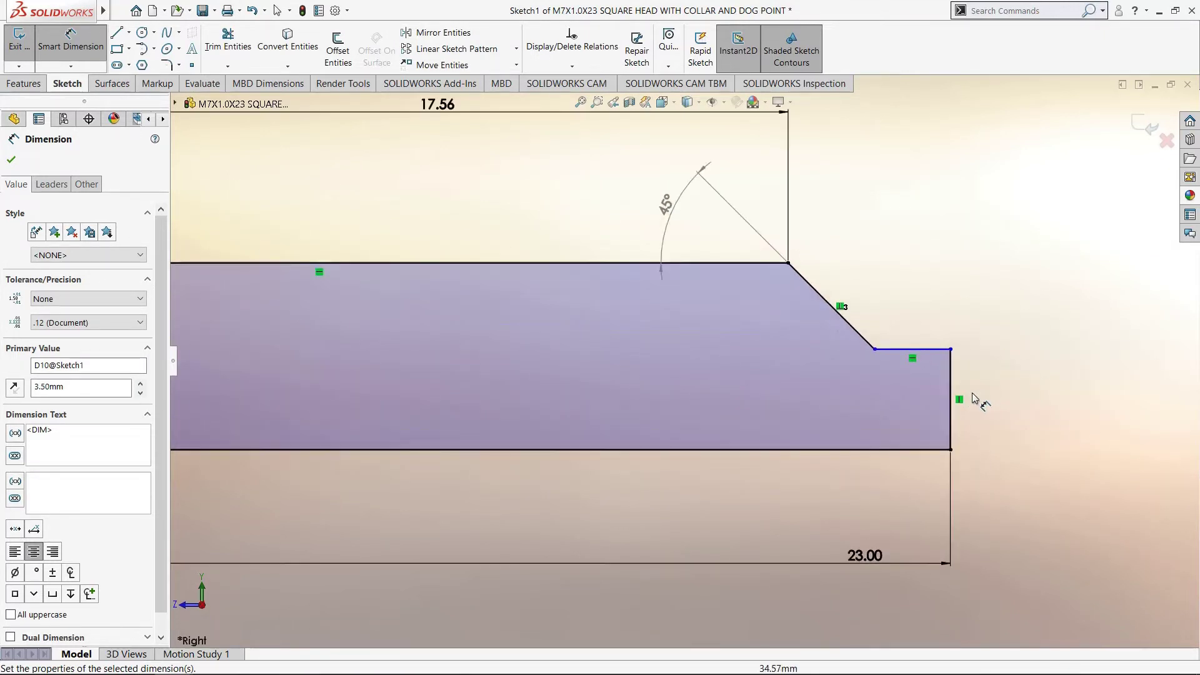
scroll(809, 402, "up", 3)
scroll(596, 389, "up", 2)
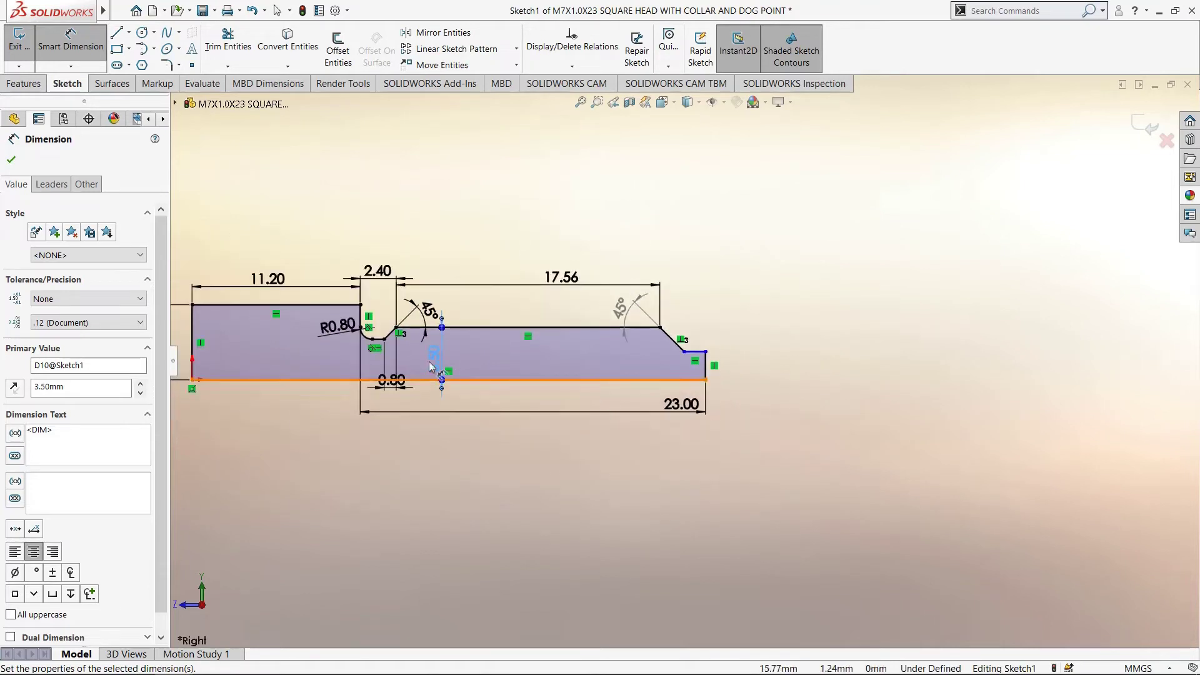
scroll(363, 338, "down", 3)
scroll(375, 347, "down", 2)
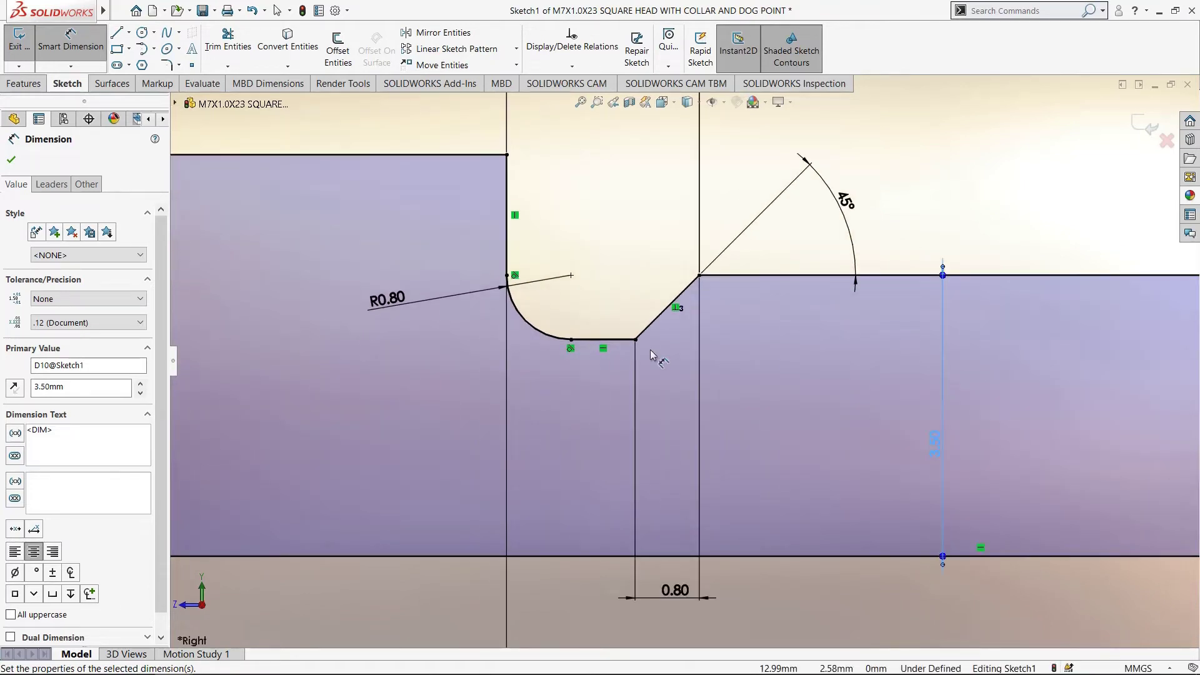
scroll(650, 353, "up", 5)
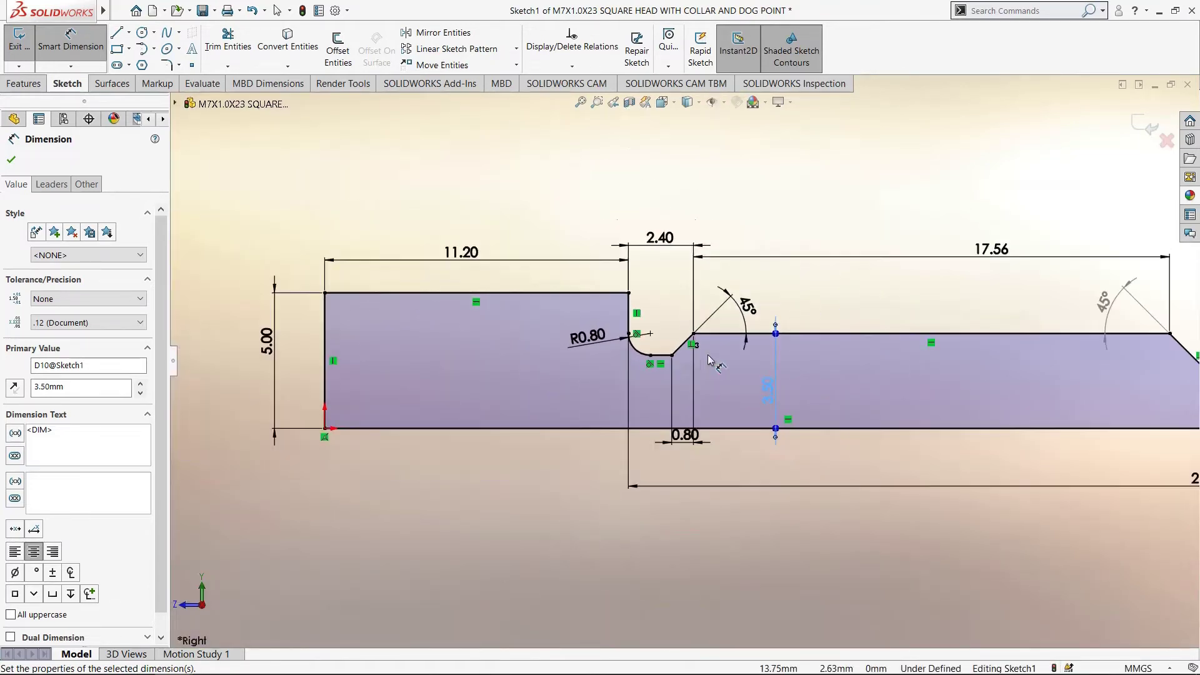
scroll(708, 359, "up", 2)
- Add a 0.60 mm by 45° angle-distance sketch chamfer at the outer corner of the dog point
scroll(1042, 365, "down", 6)
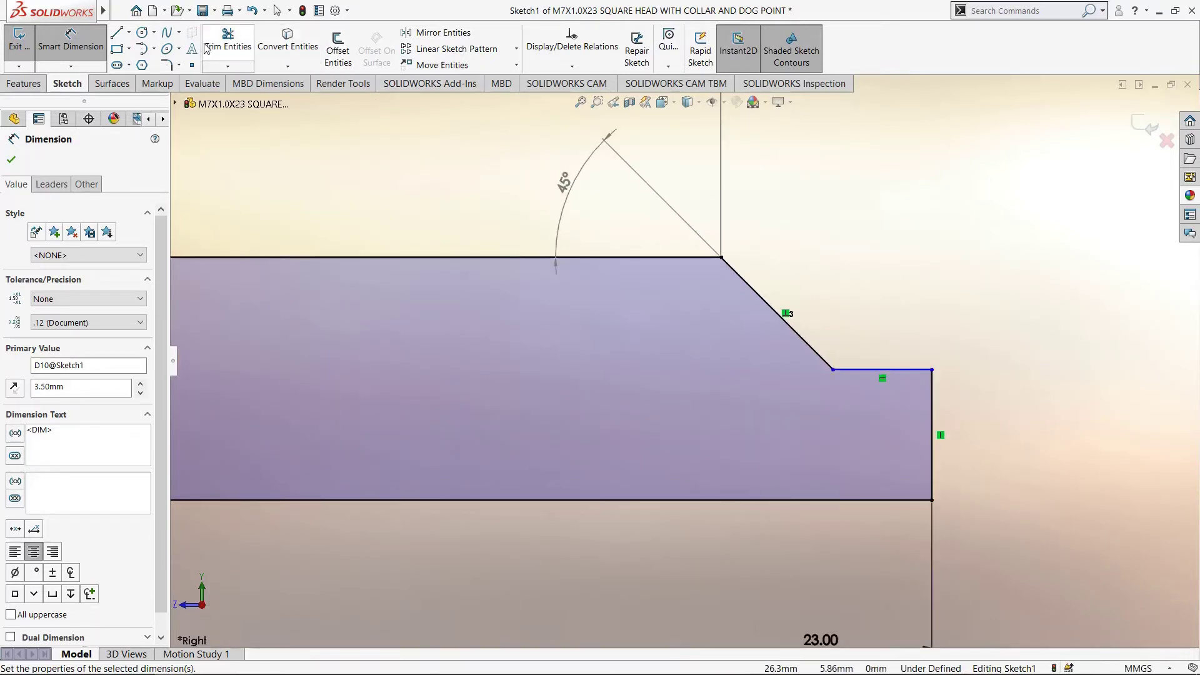
left_click(179, 65)
left_click(213, 96)
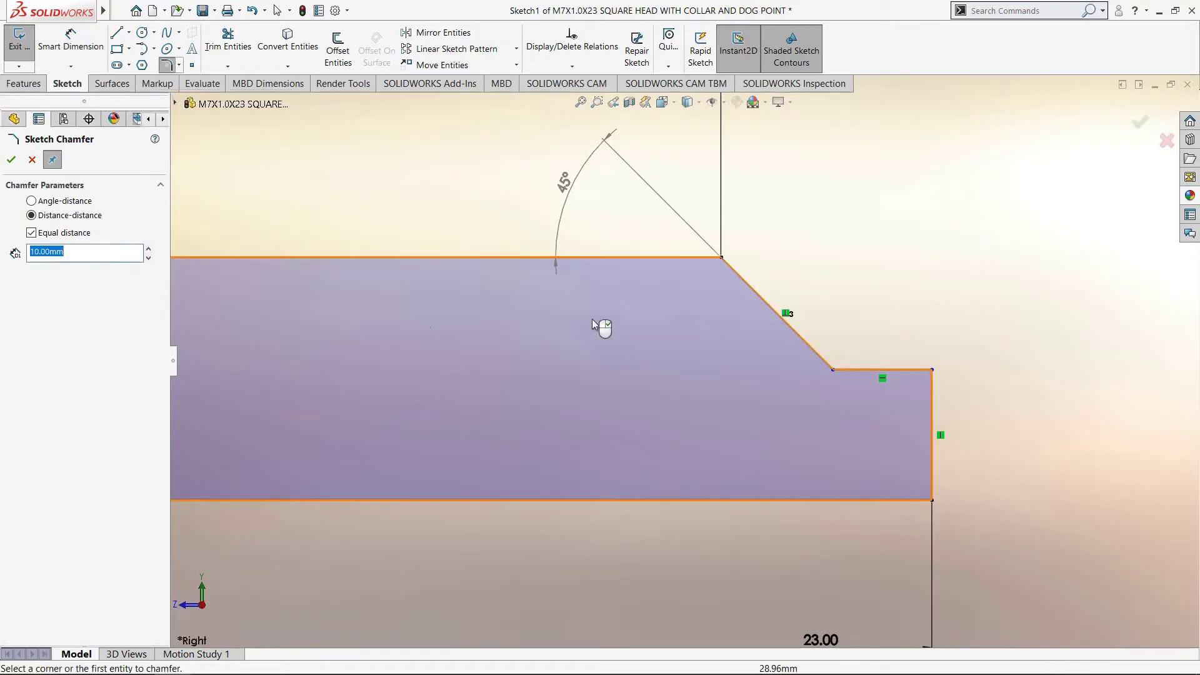
left_click(32, 202)
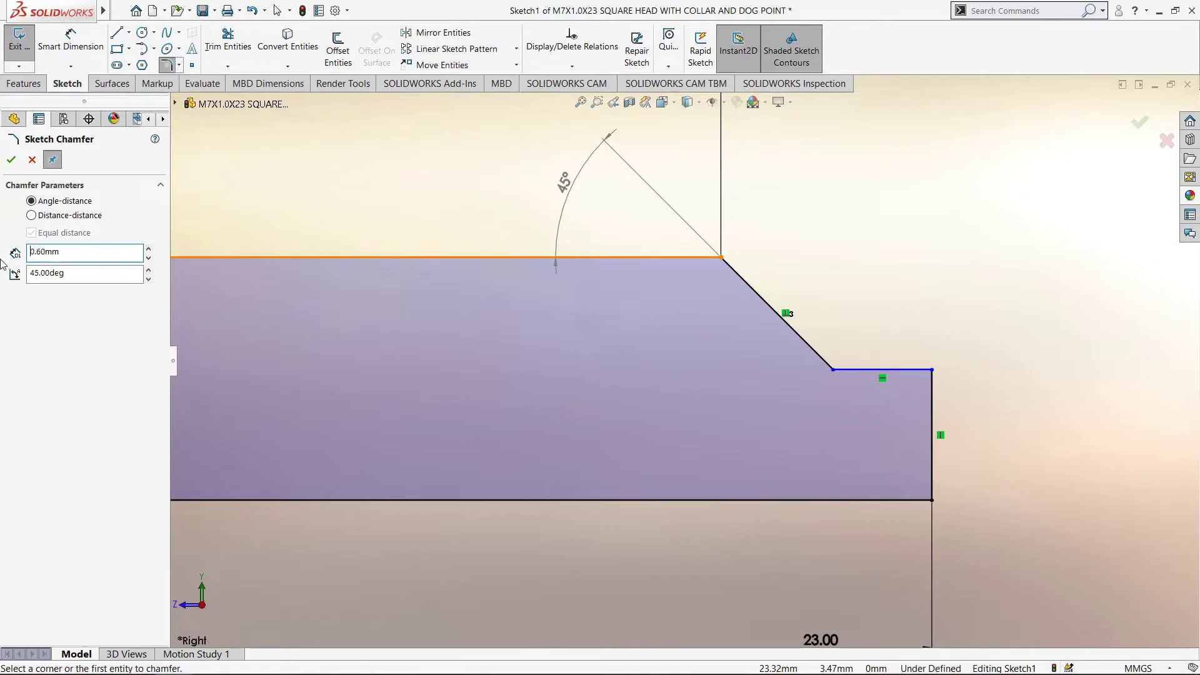
left_click(918, 370)
left_click(931, 392)
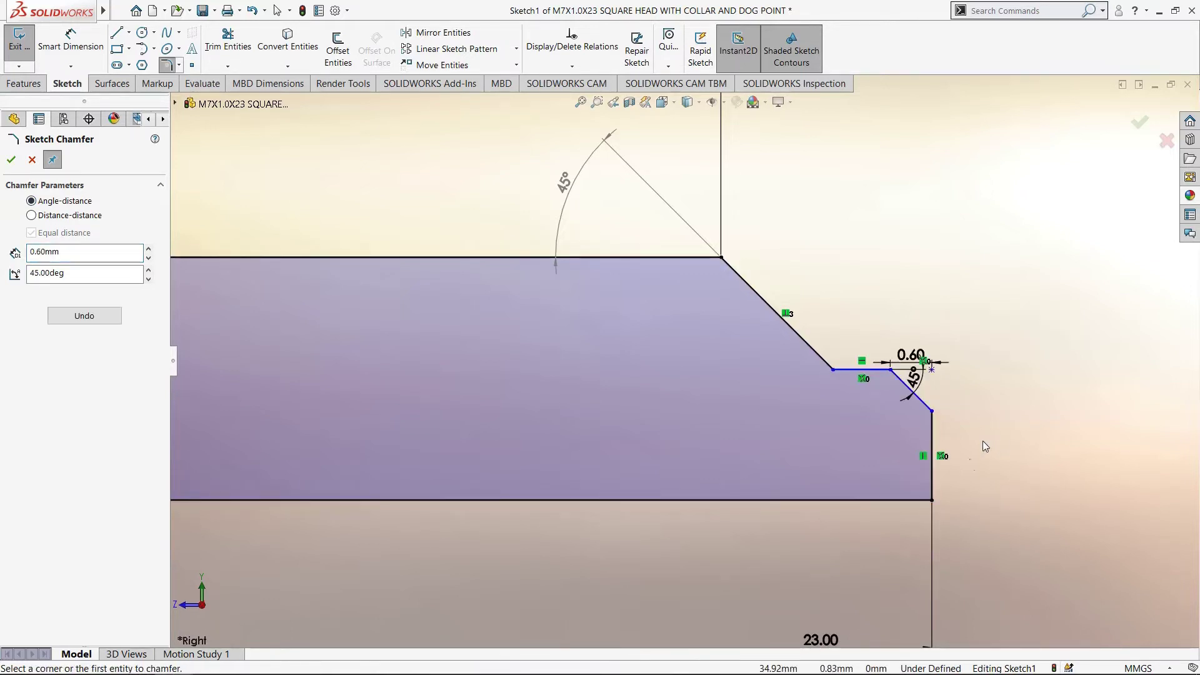
scroll(994, 474, "up", 2)
scroll(905, 442, "down", 1)
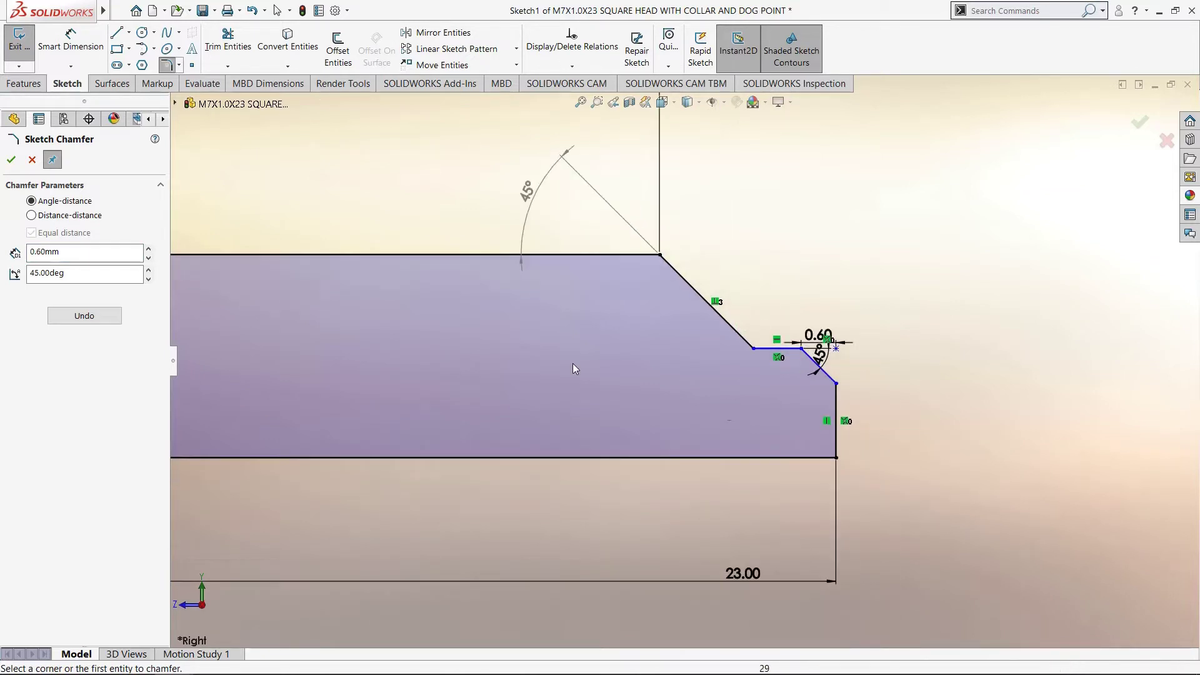
left_click(11, 160)
- Dimension the vertical end line of the dog point below the chamfer as 2.15 mm
left_click(70, 66)
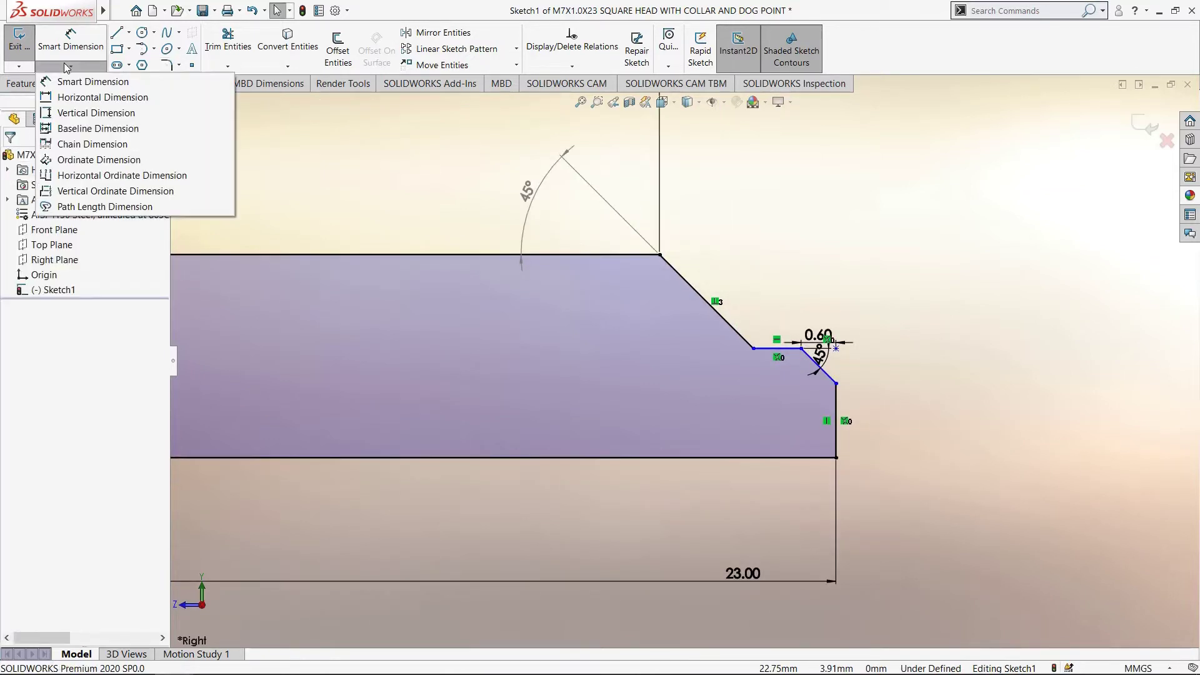
left_click(93, 83)
left_click(836, 420)
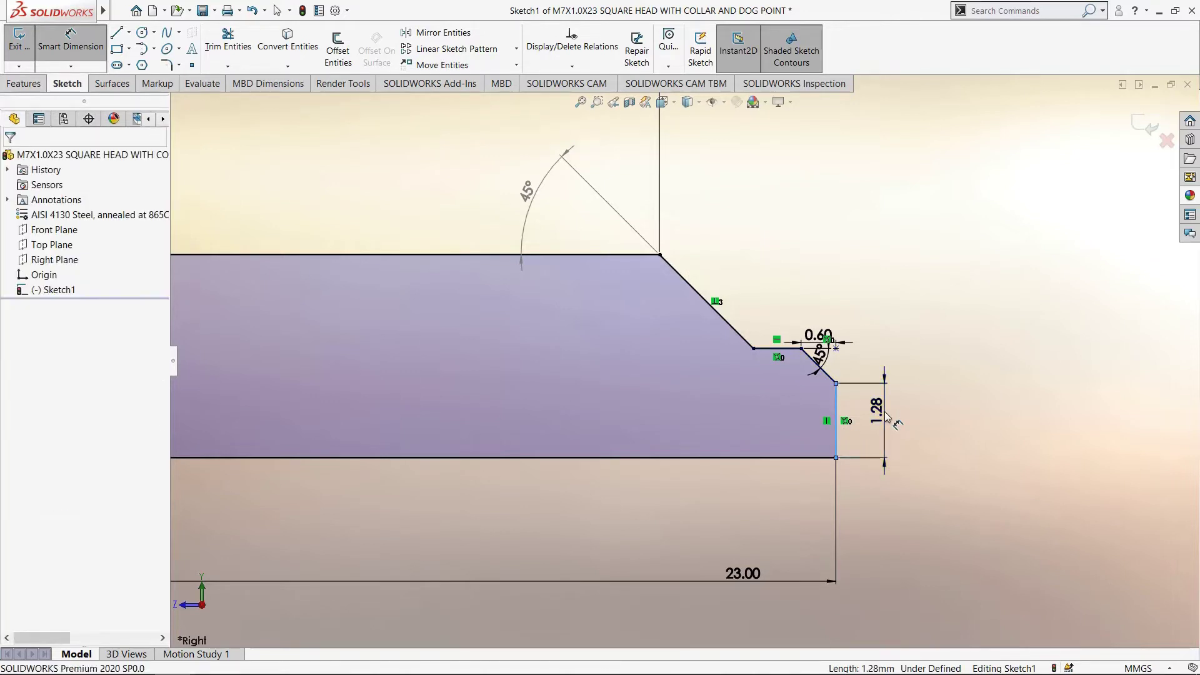
left_click(888, 417)
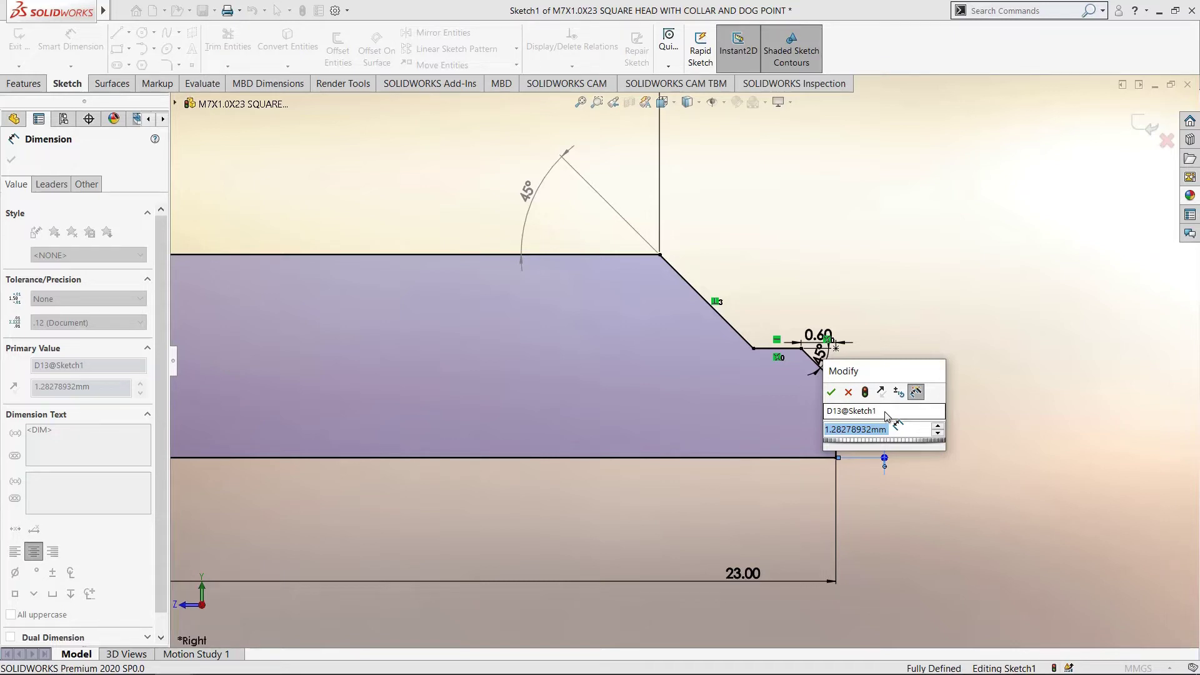
type("2.15")
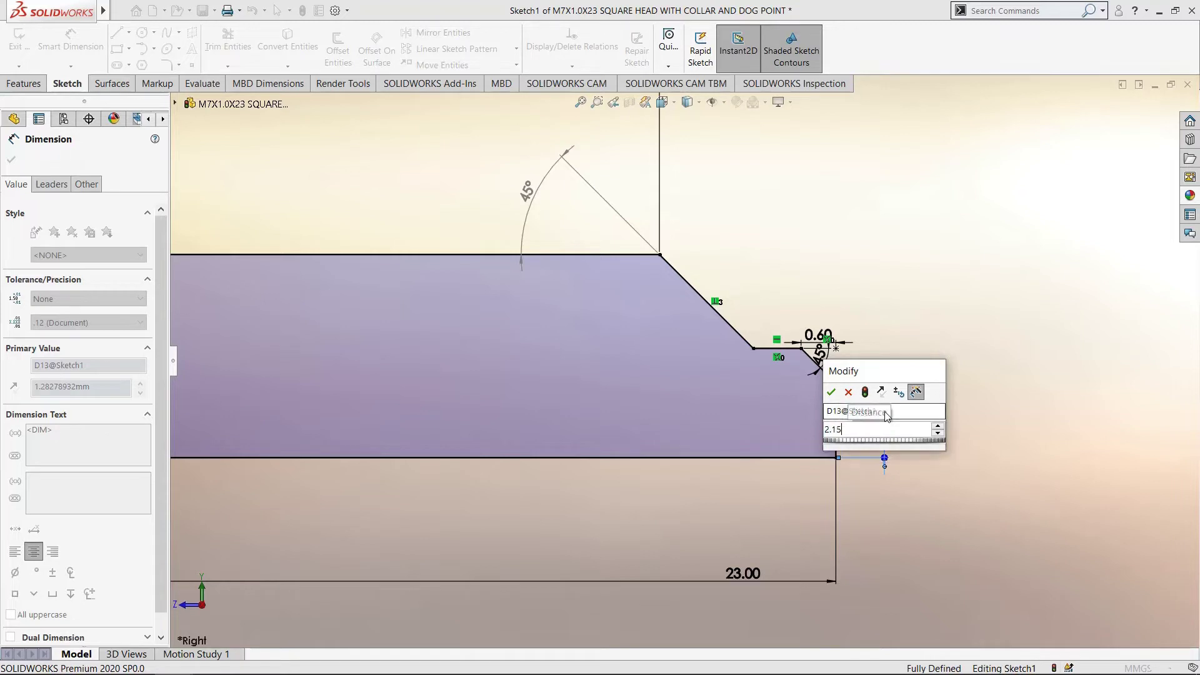
key("Return")
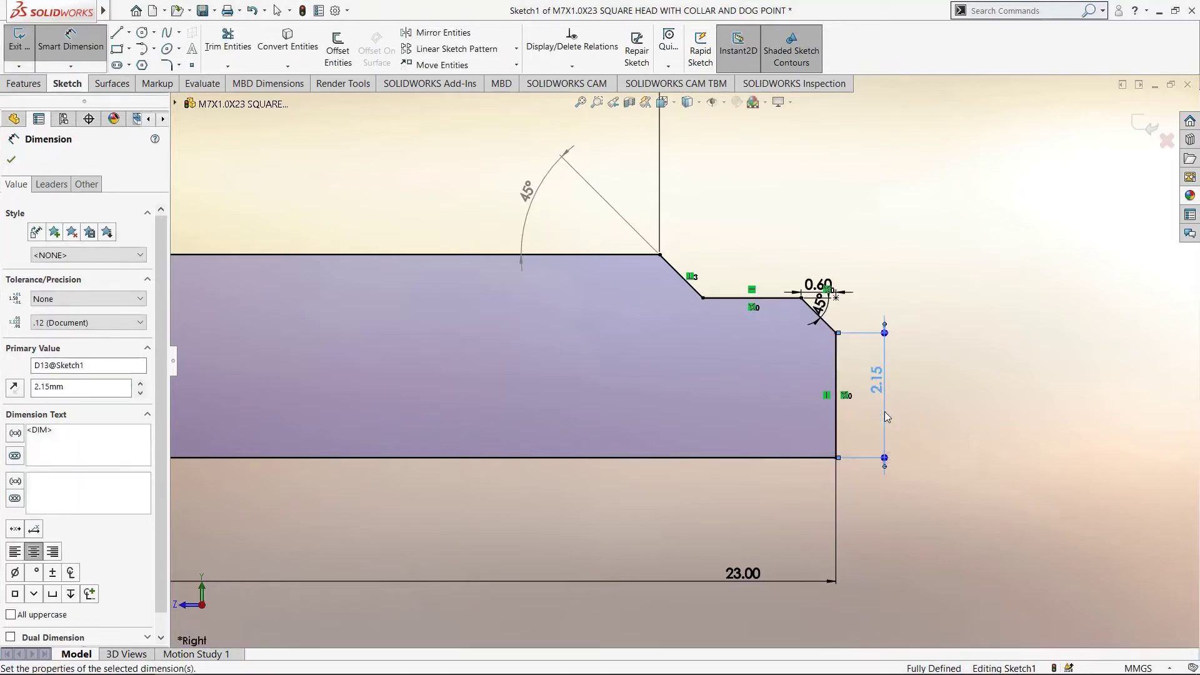
- Reposition the neck's radius and 0.80 mm dimensions clear of the geometry, and move the shank's 3.50 mm dimension beyond the dog point
scroll(884, 412, "up", 8)
scroll(616, 370, "down", 3)
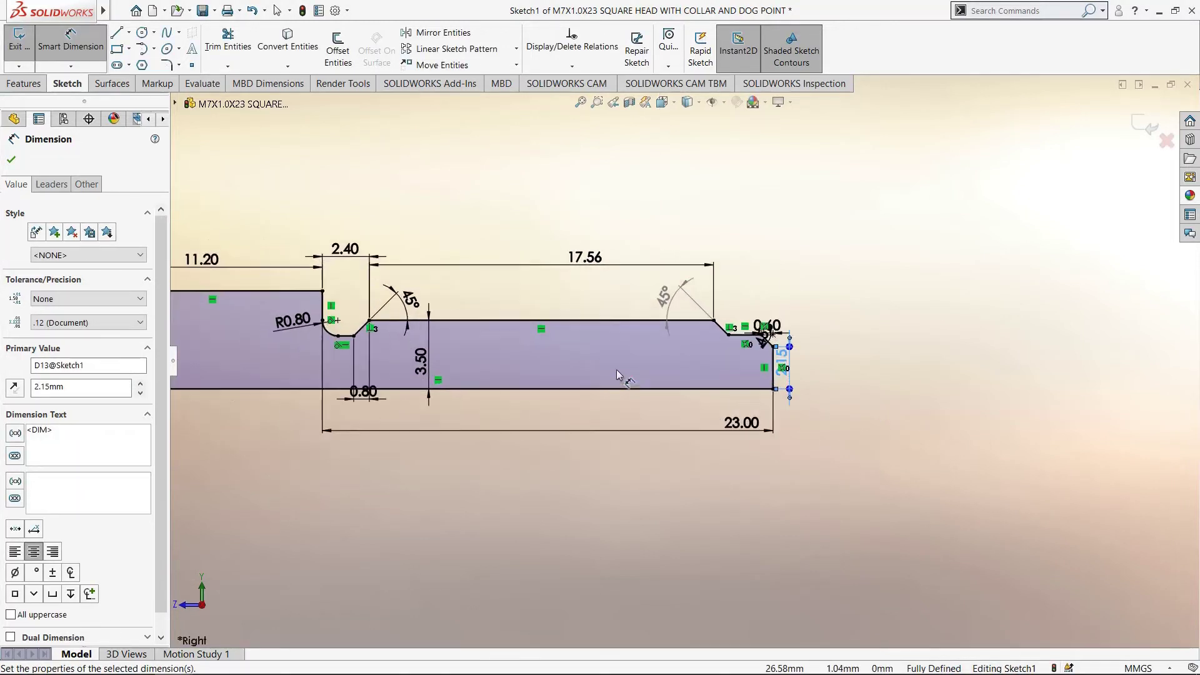
scroll(411, 373, "up", 2)
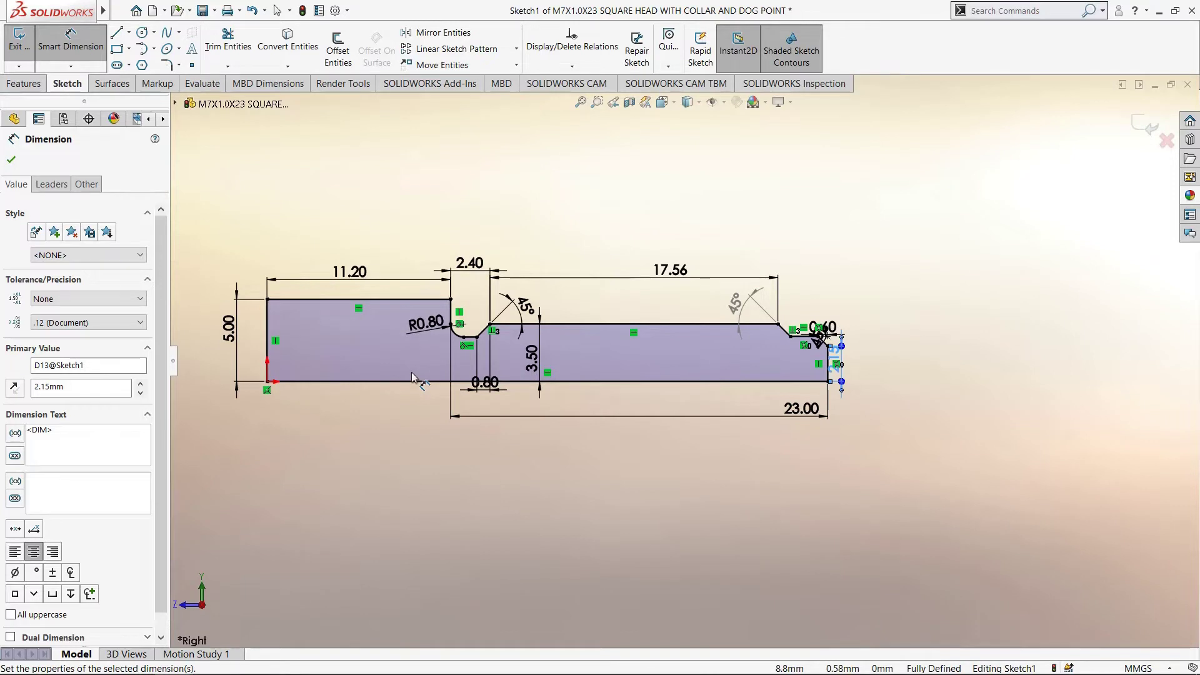
scroll(412, 373, "down", 2)
left_click_drag(428, 325, 463, 350)
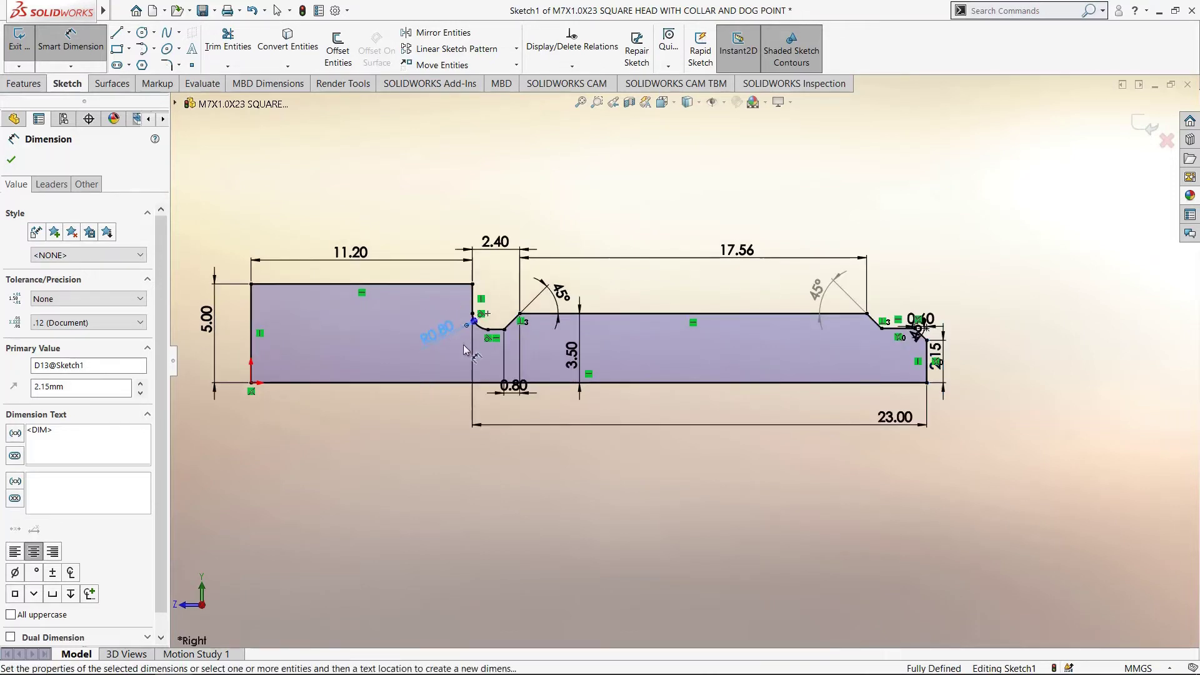
left_click_drag(514, 386, 513, 413)
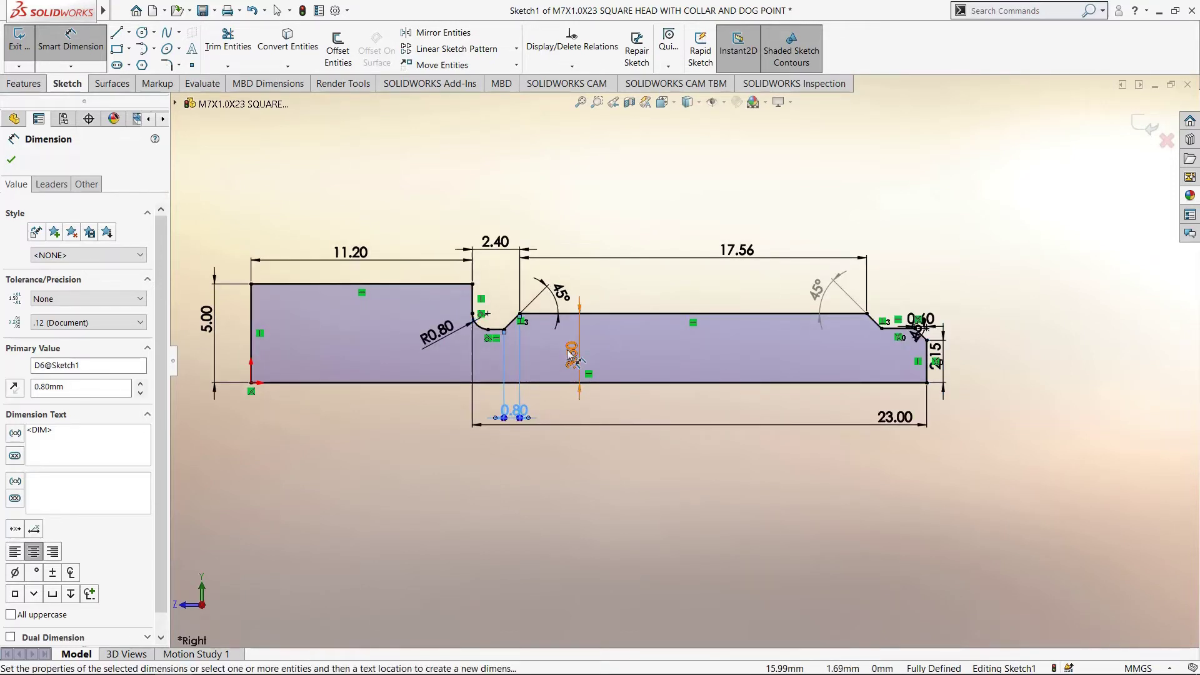
left_click(1037, 347)
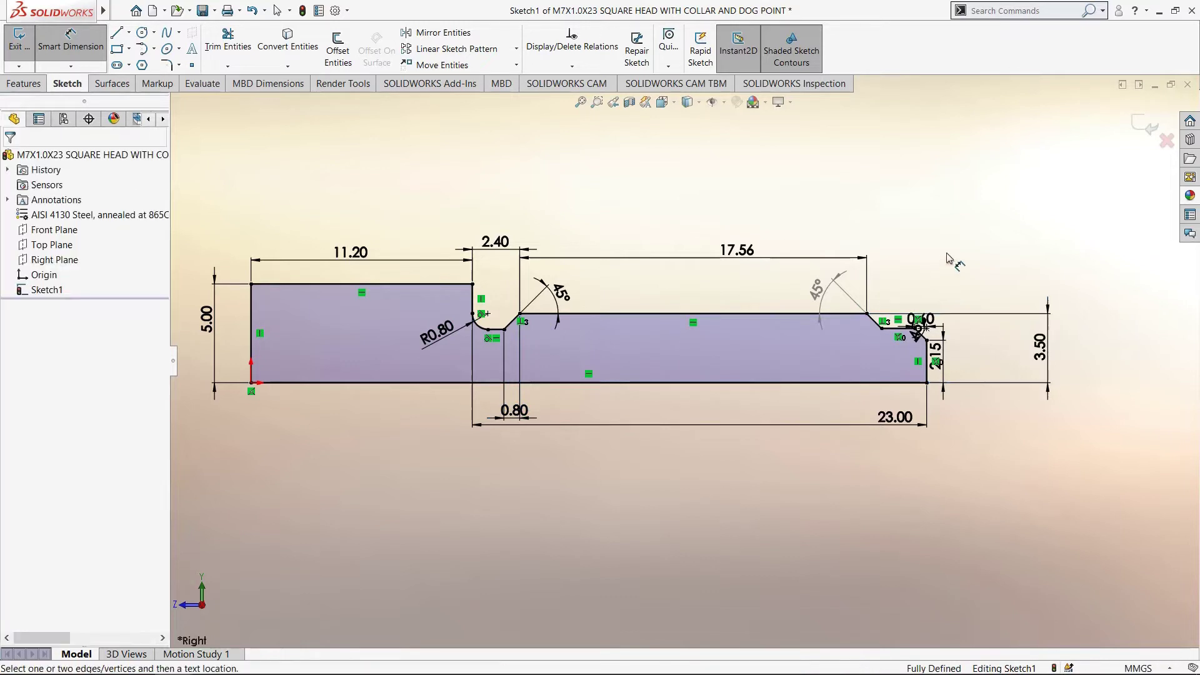
- Move the dog-point chamfer's 45° and 0.60 mm dimensions away from the profile so they are readable
scroll(924, 282, "up", 1)
scroll(884, 290, "up", 1)
scroll(843, 304, "down", 2)
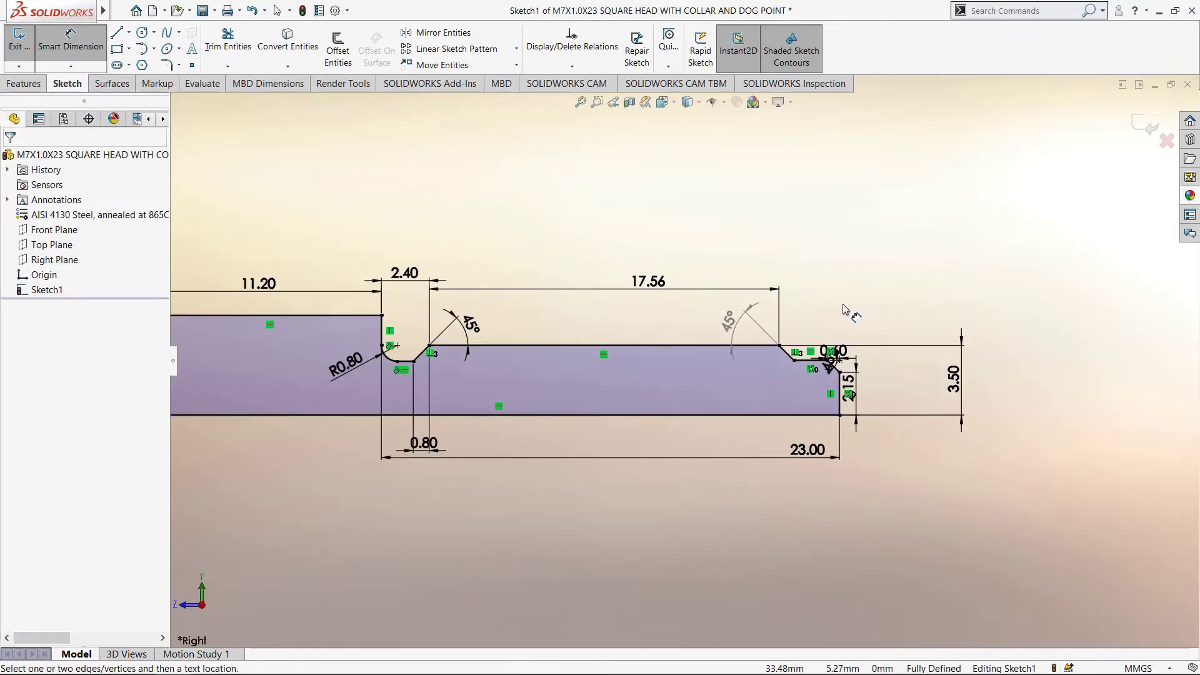
scroll(843, 303, "up", 1)
scroll(558, 315, "up", 1)
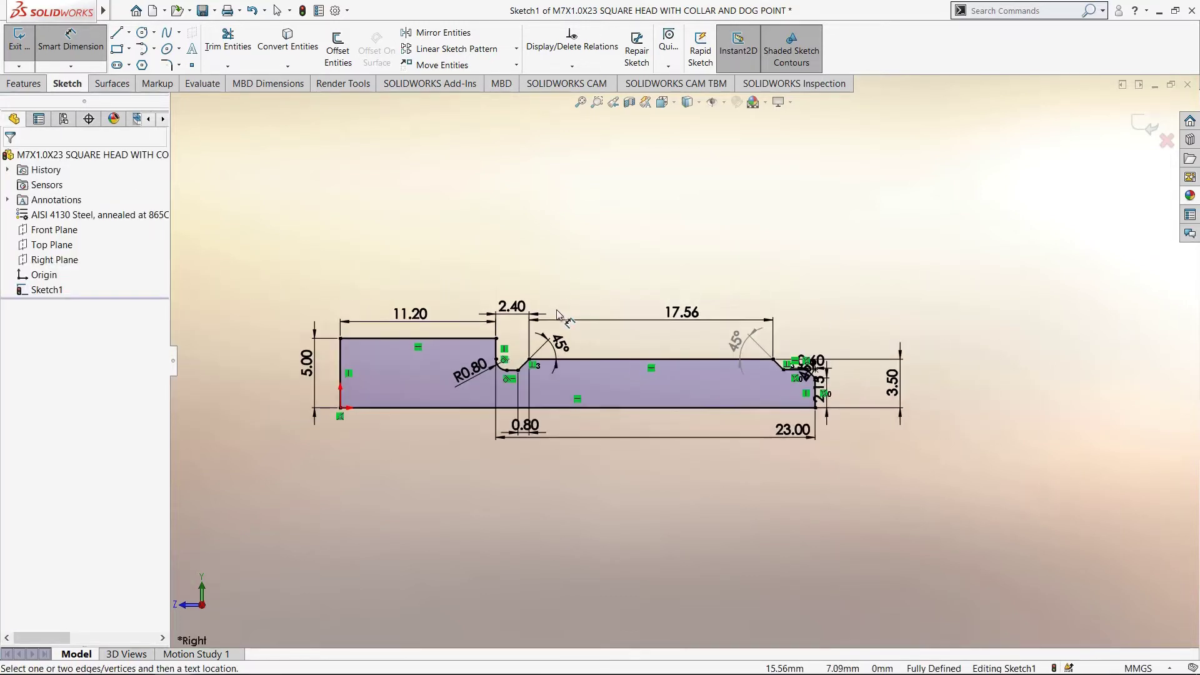
scroll(361, 348, "down", 1)
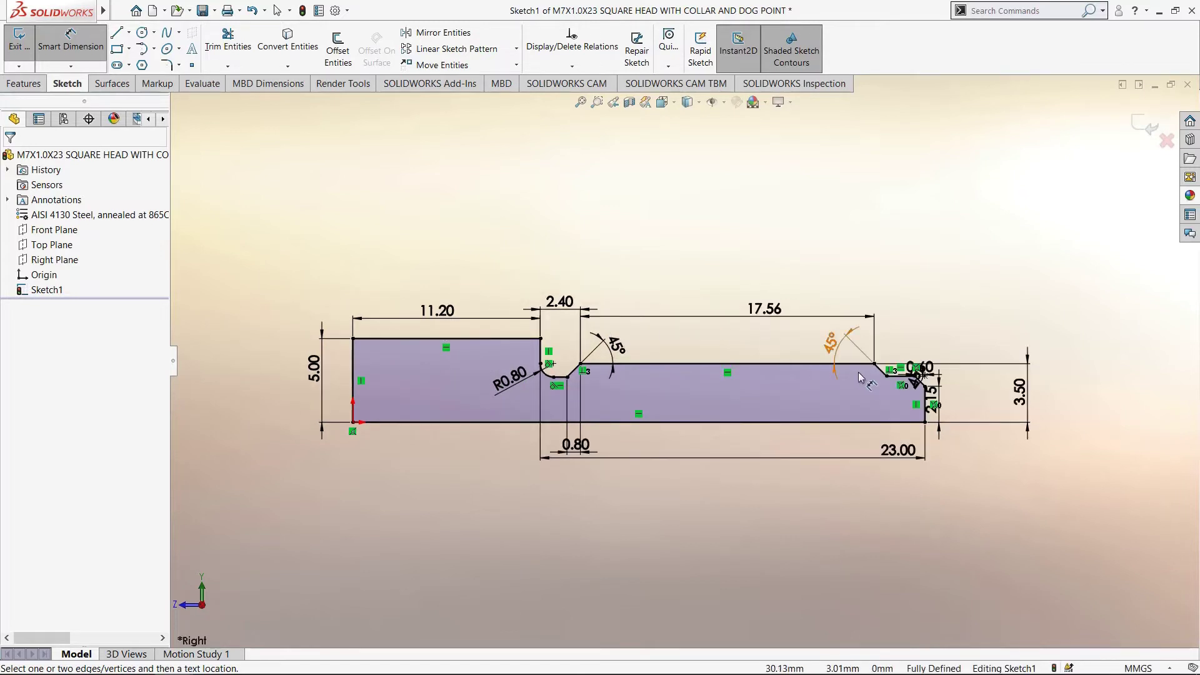
scroll(944, 382, "down", 3)
scroll(934, 383, "down", 4)
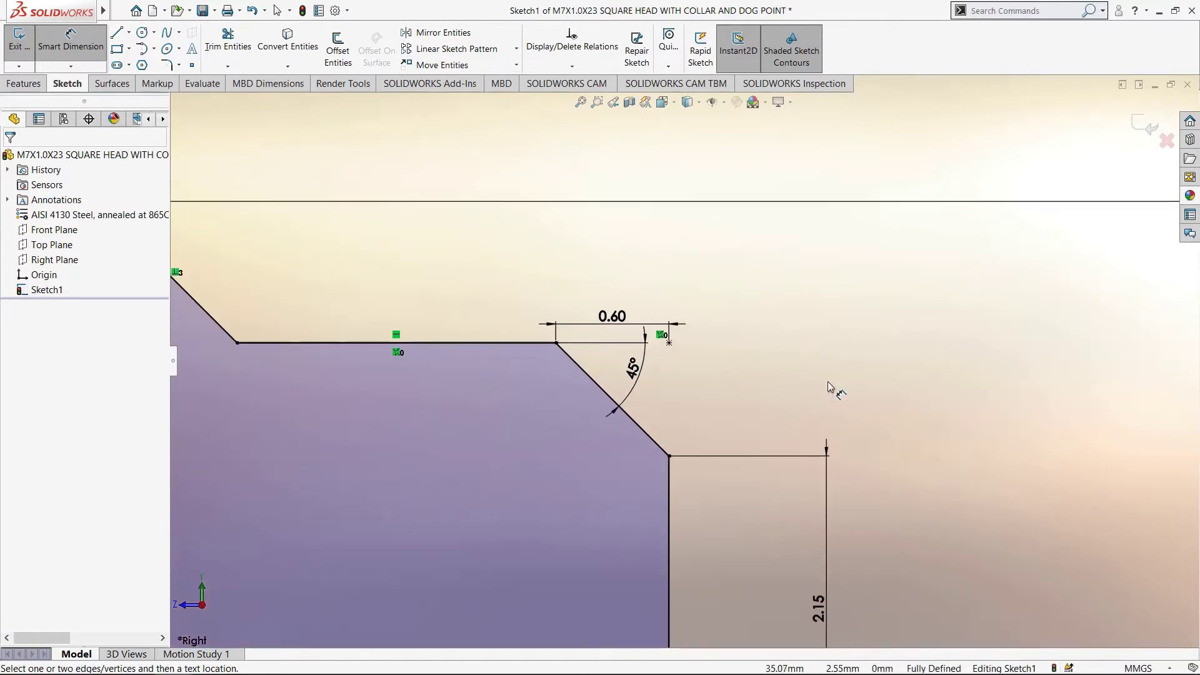
left_click(834, 397)
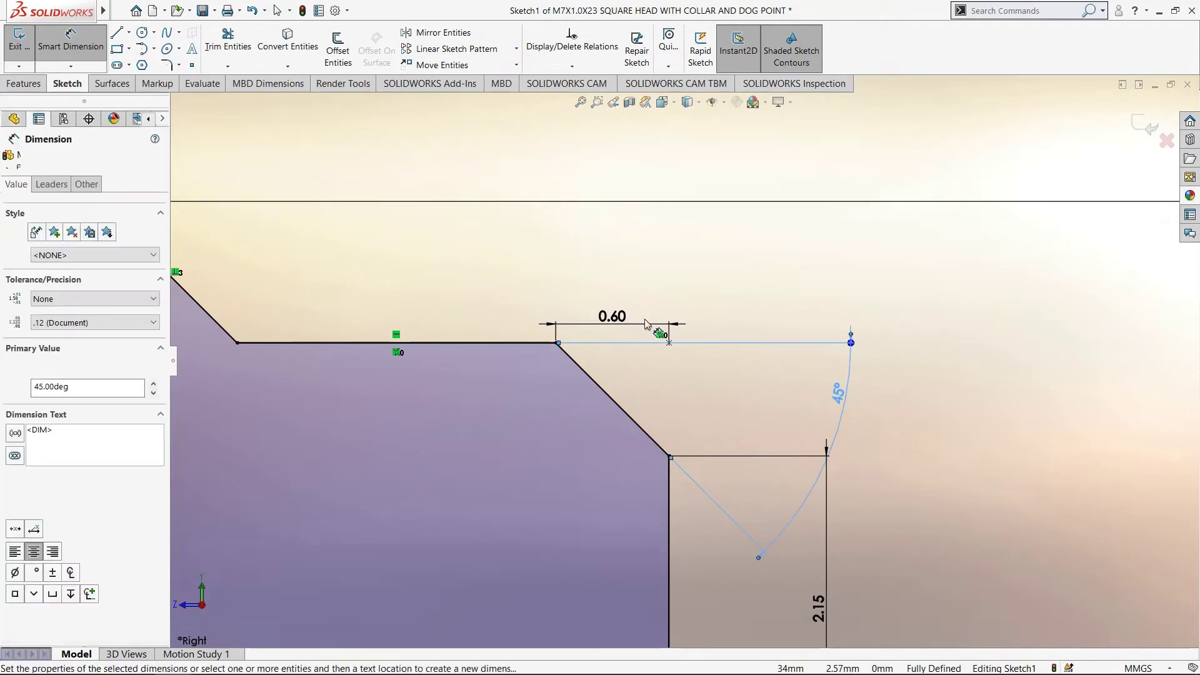
key("Escape")
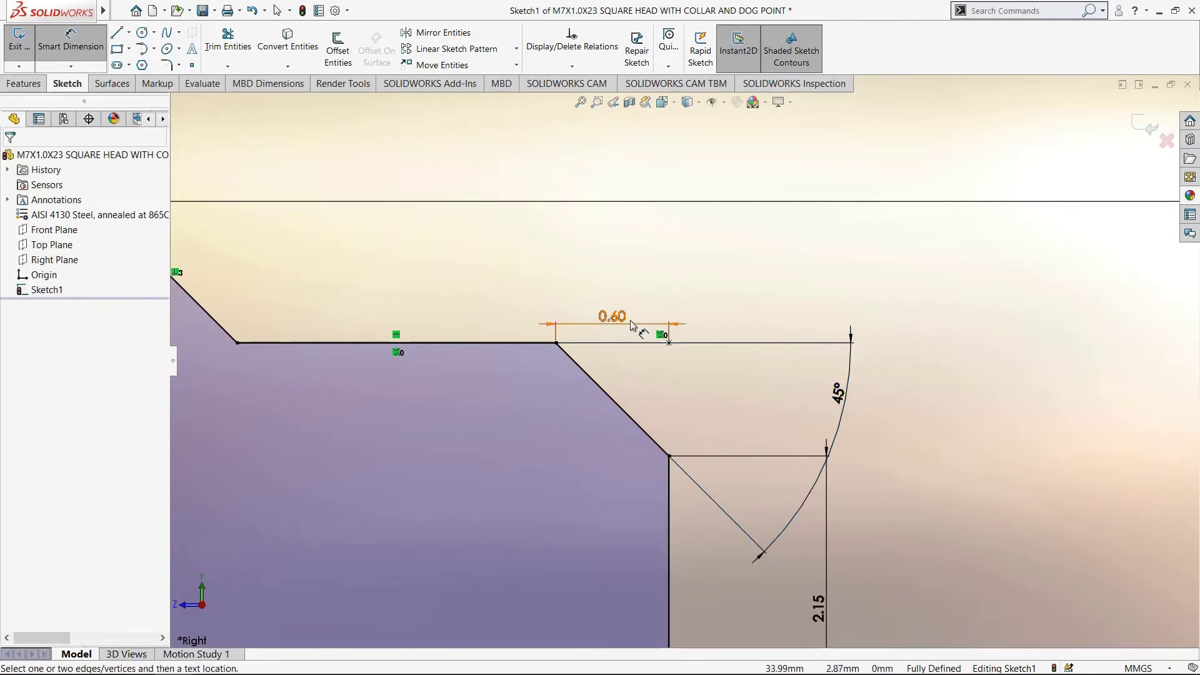
left_click_drag(633, 325, 650, 253)
scroll(650, 255, "up", 5)
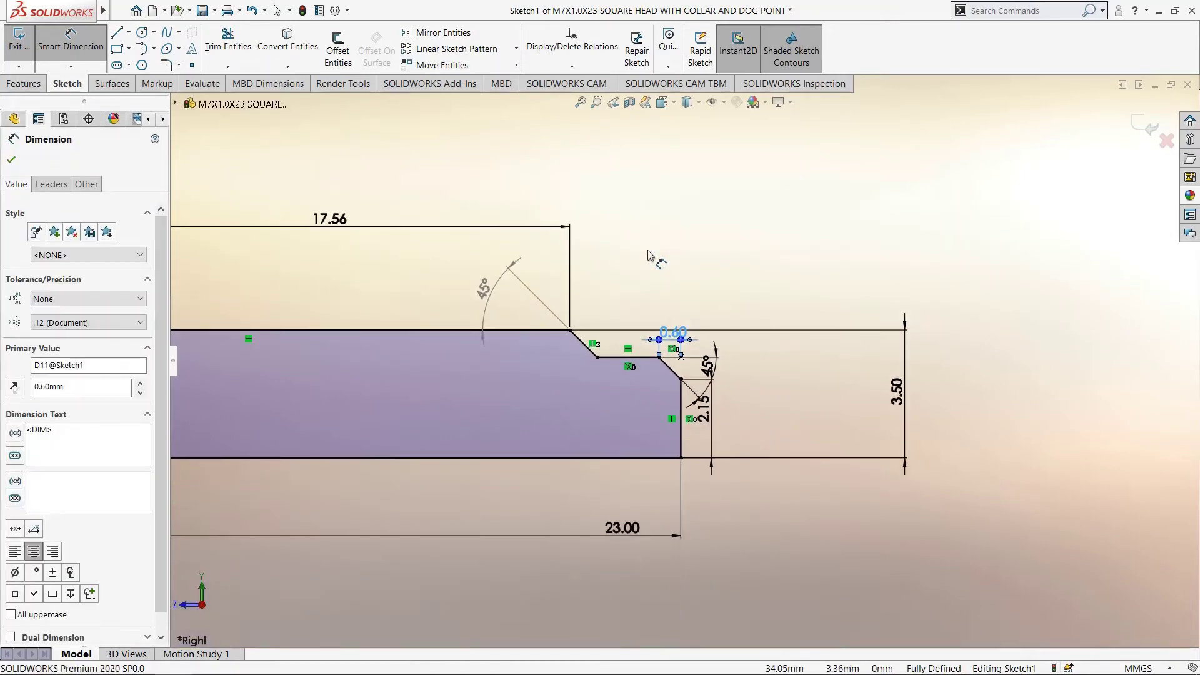
scroll(650, 260, "up", 3)
scroll(448, 349, "down", 2)
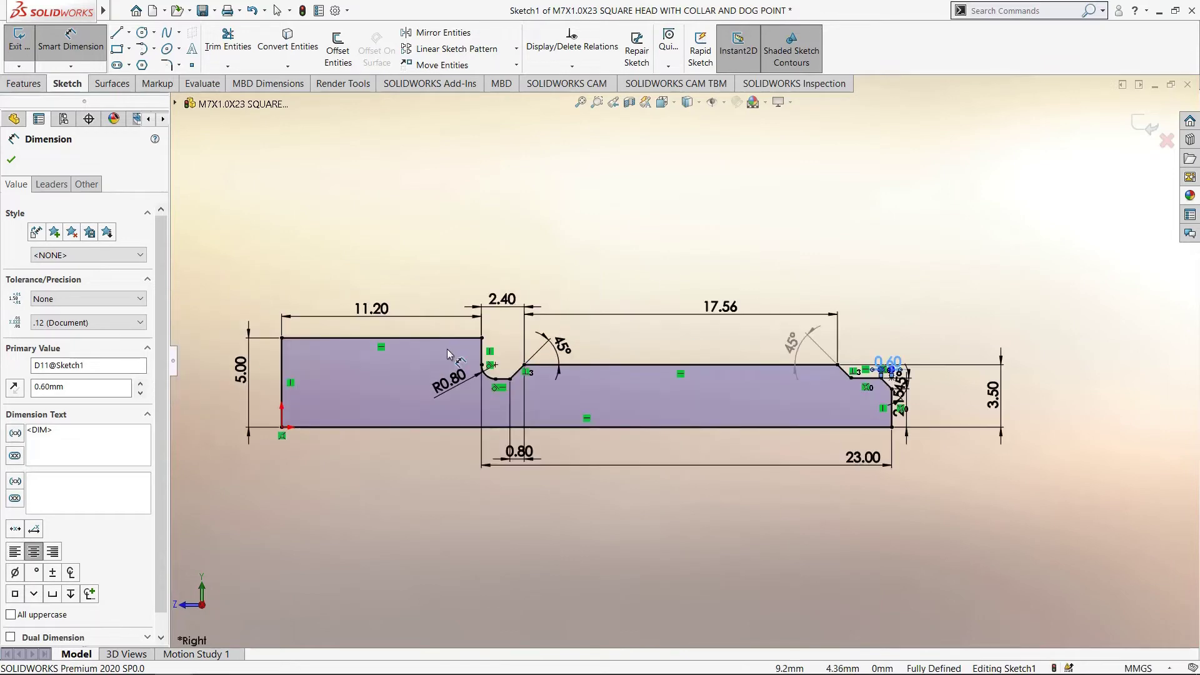
left_click(13, 160)
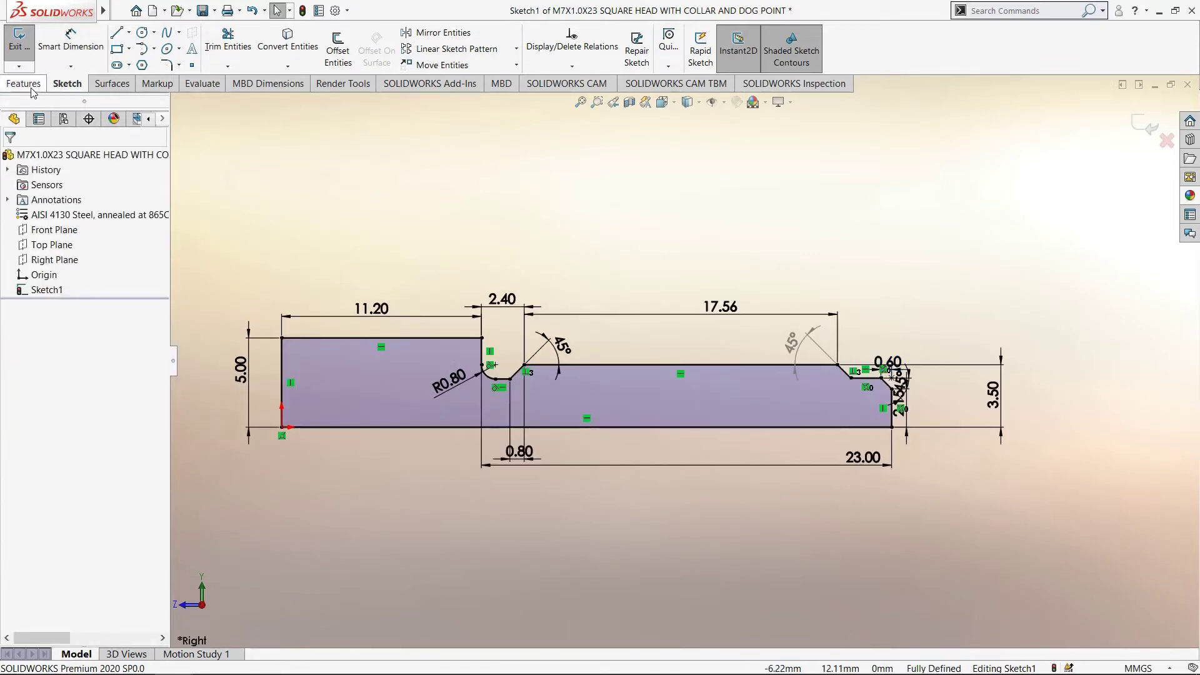
- Revolve the profile sketch 360° about its long horizontal base line to create the solid screw body
left_click(25, 84)
left_click(70, 48)
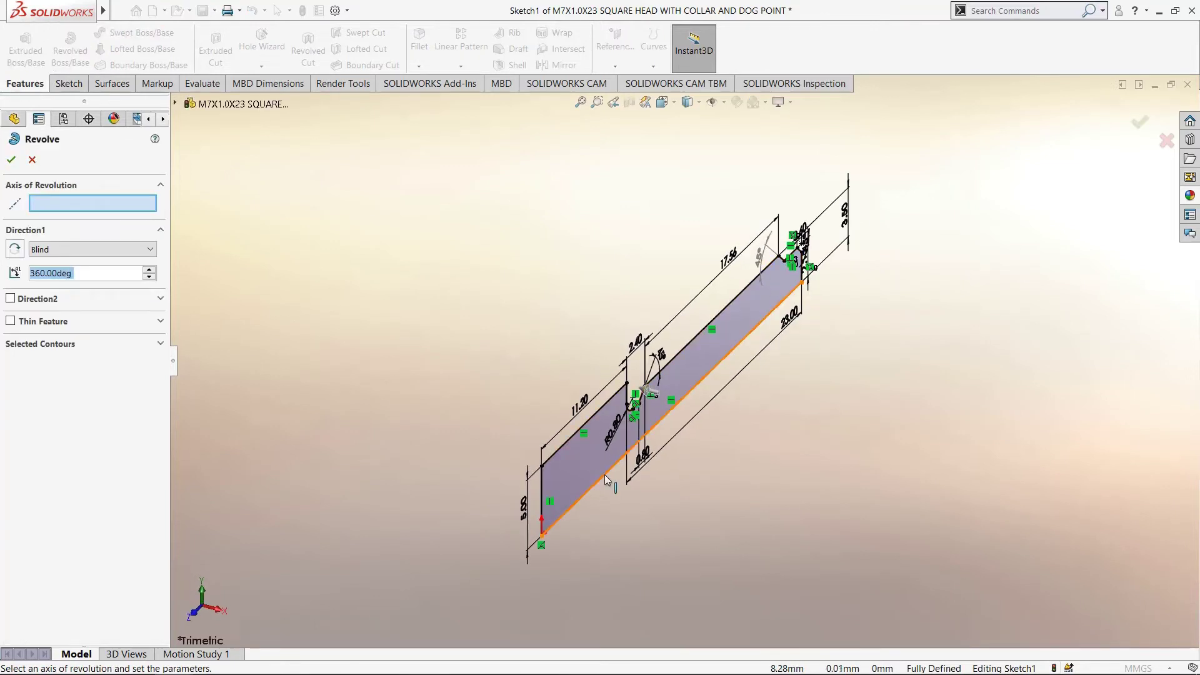
left_click(605, 474)
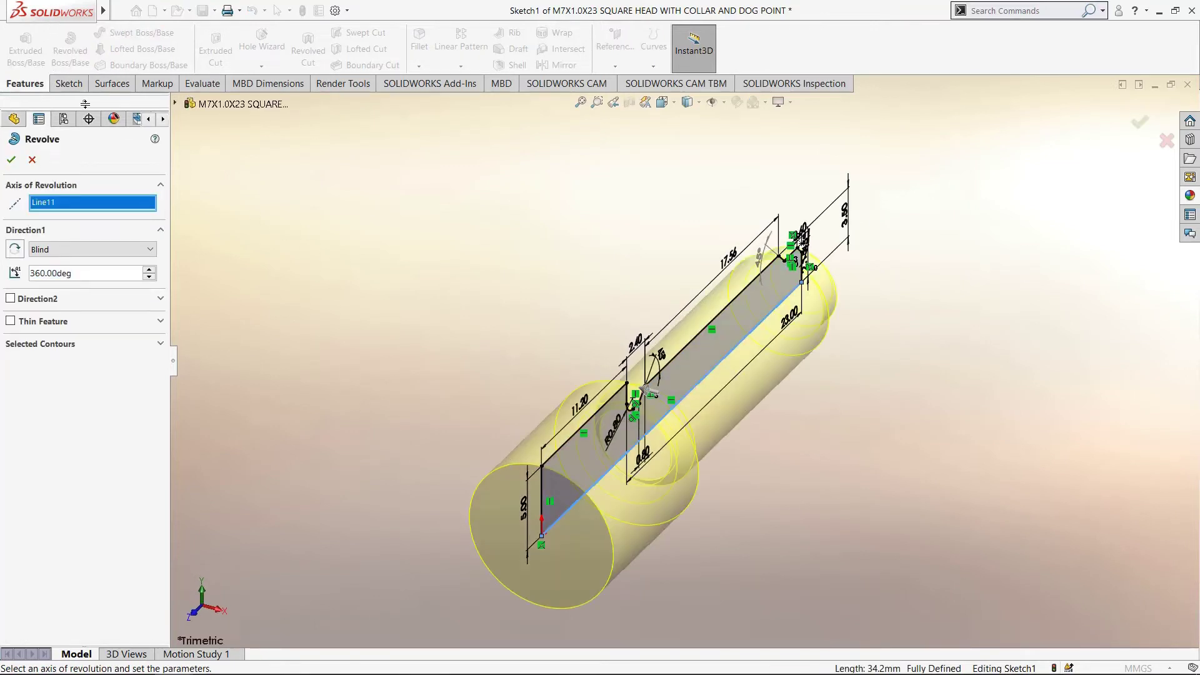
left_click(17, 163)
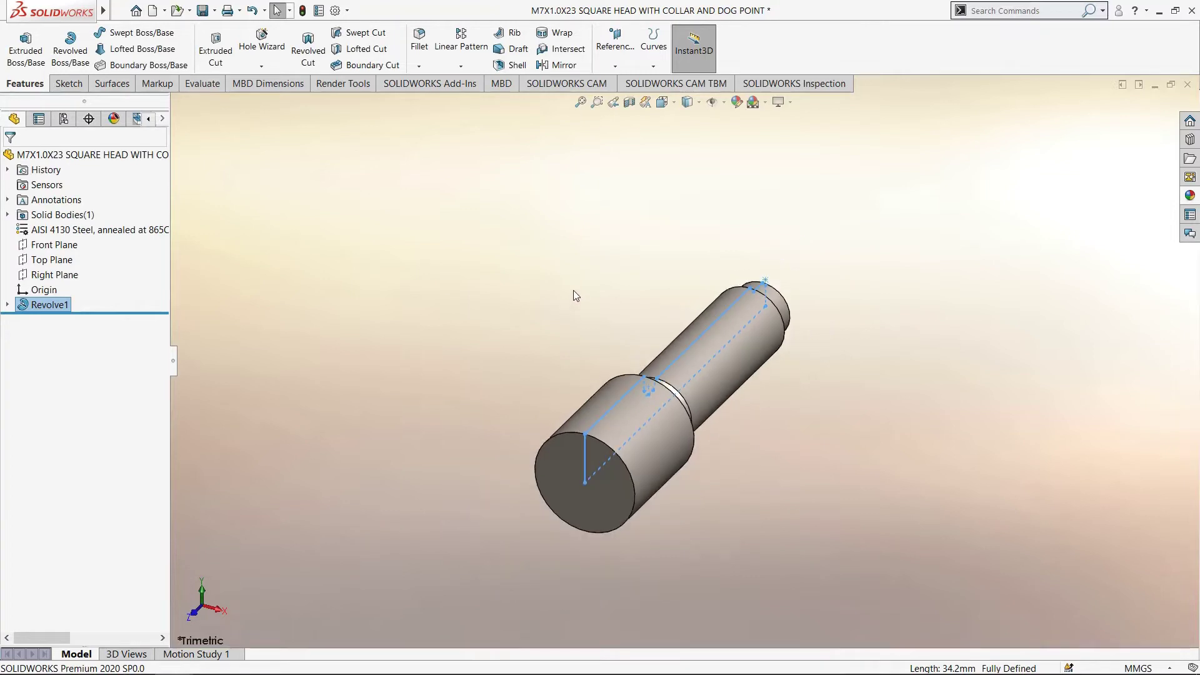
- Start a sketch on the flat circular end face of the head and orient the view normal to it
middle_click_drag(573, 290, 1066, 367)
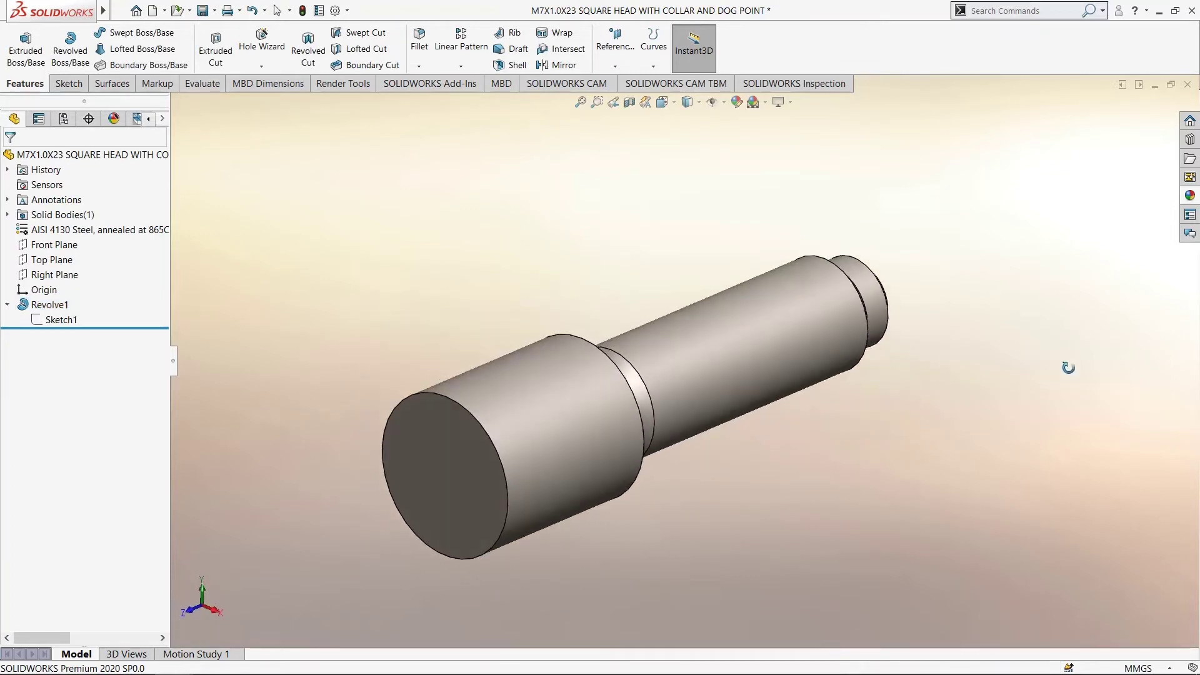
left_click(471, 482)
right_click(472, 482)
left_click(448, 264)
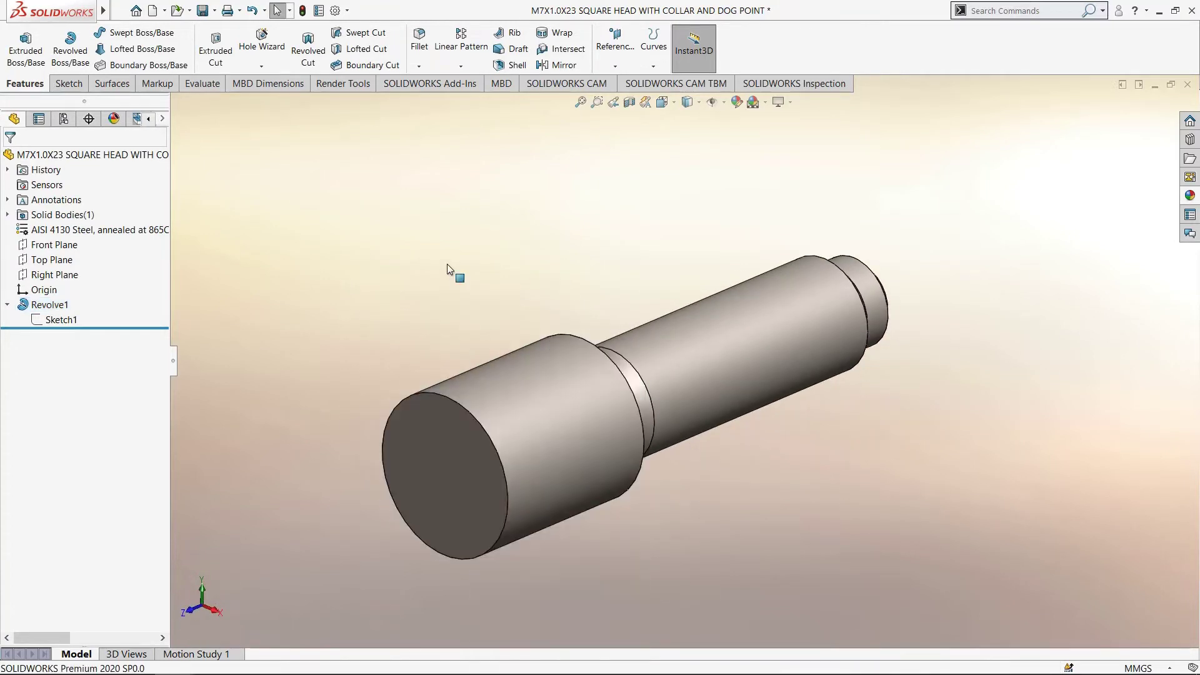
right_click(442, 467)
left_click(477, 367)
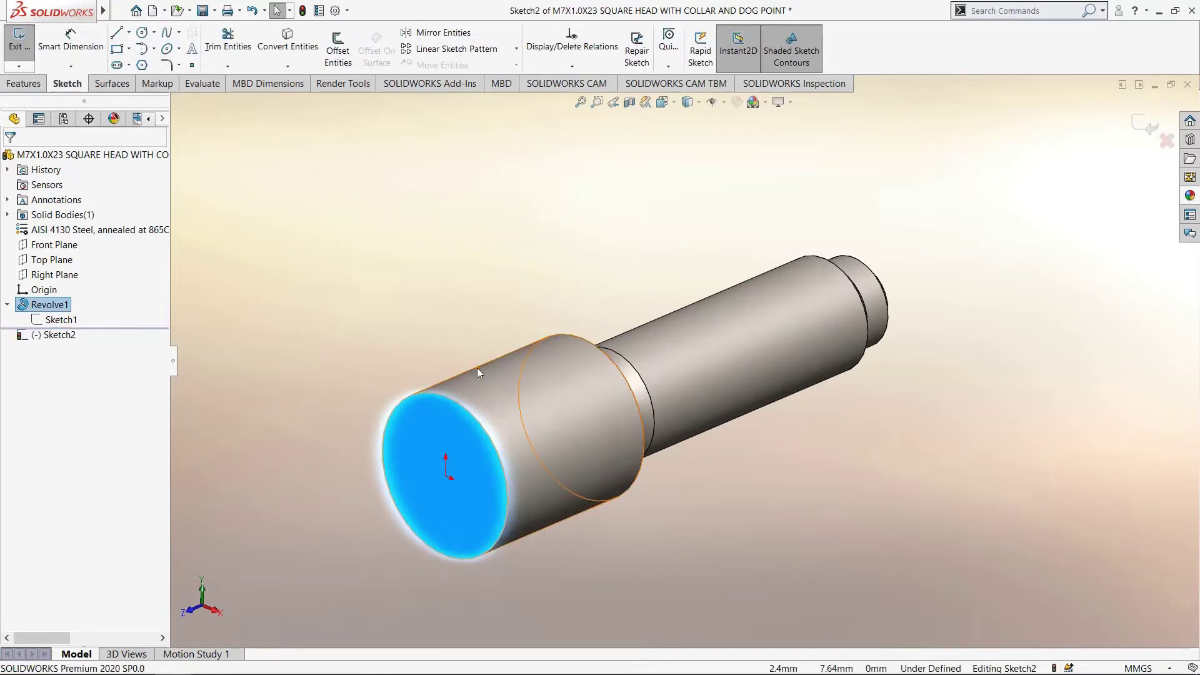
key("space")
left_click(642, 462)
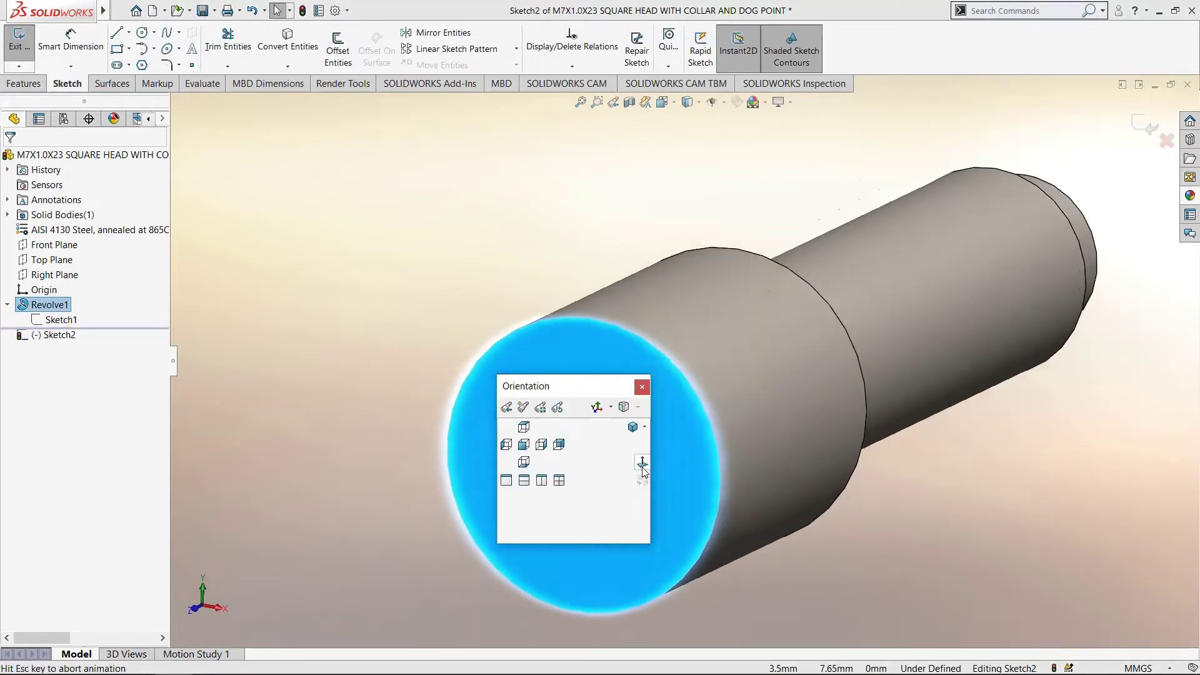
- Sketch a four-sided inscribed-circle polygon centred on the origin, about 9.6 mm across flats, with one corner straight above the centre
left_click(857, 263)
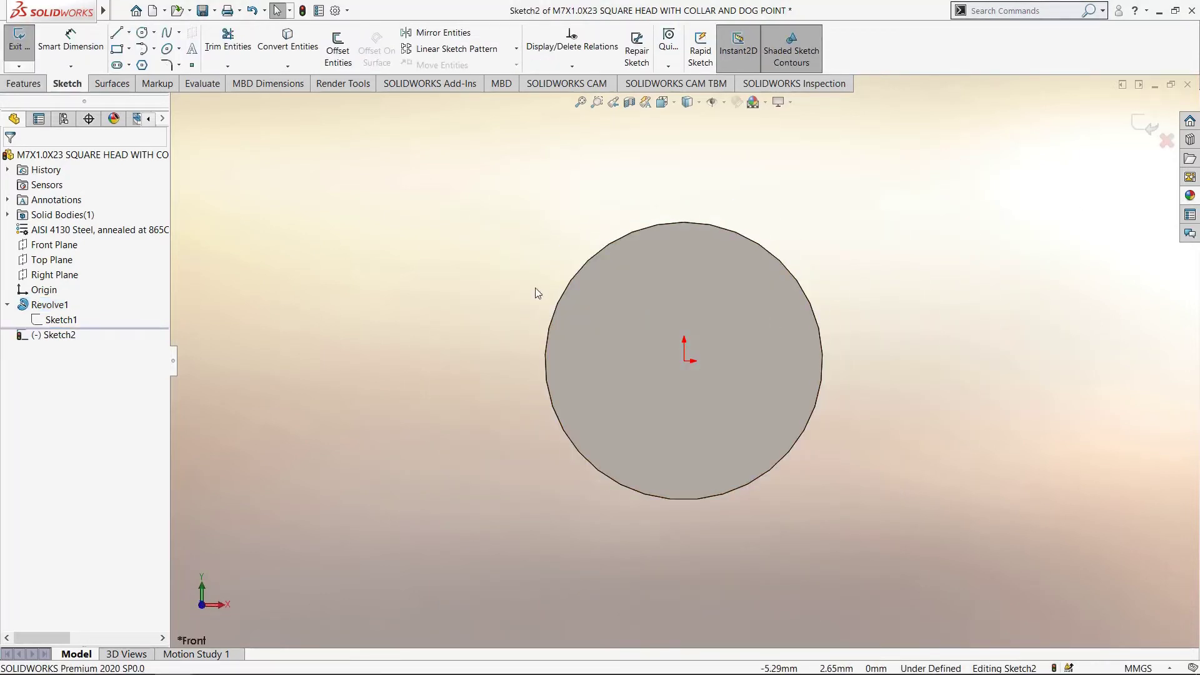
left_click(142, 65)
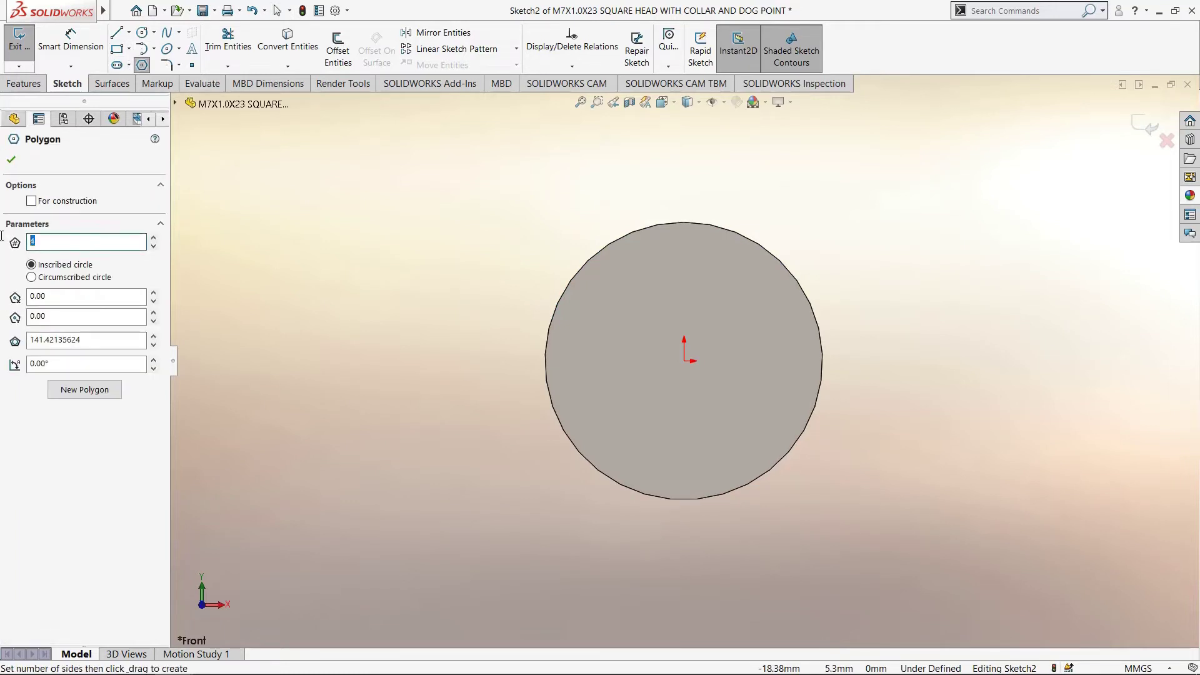
left_click_drag(685, 361, 688, 173)
- Dimension the distance between two opposite sides of the square as 8 mm
left_click(64, 43)
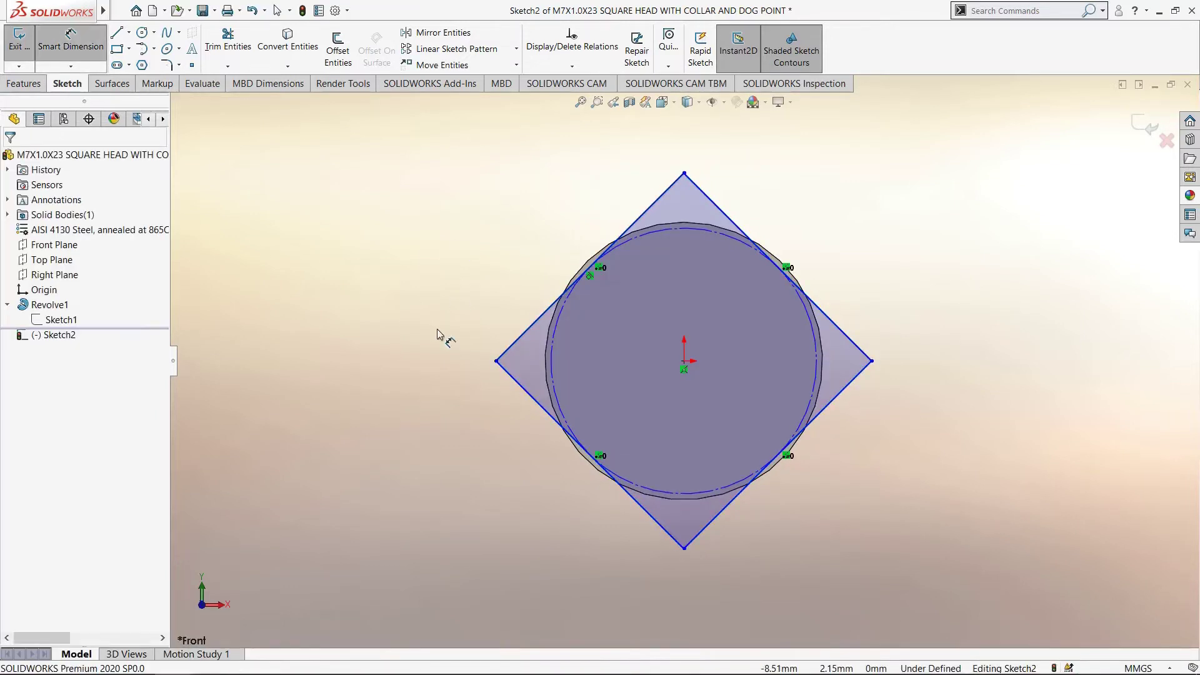
left_click(531, 401)
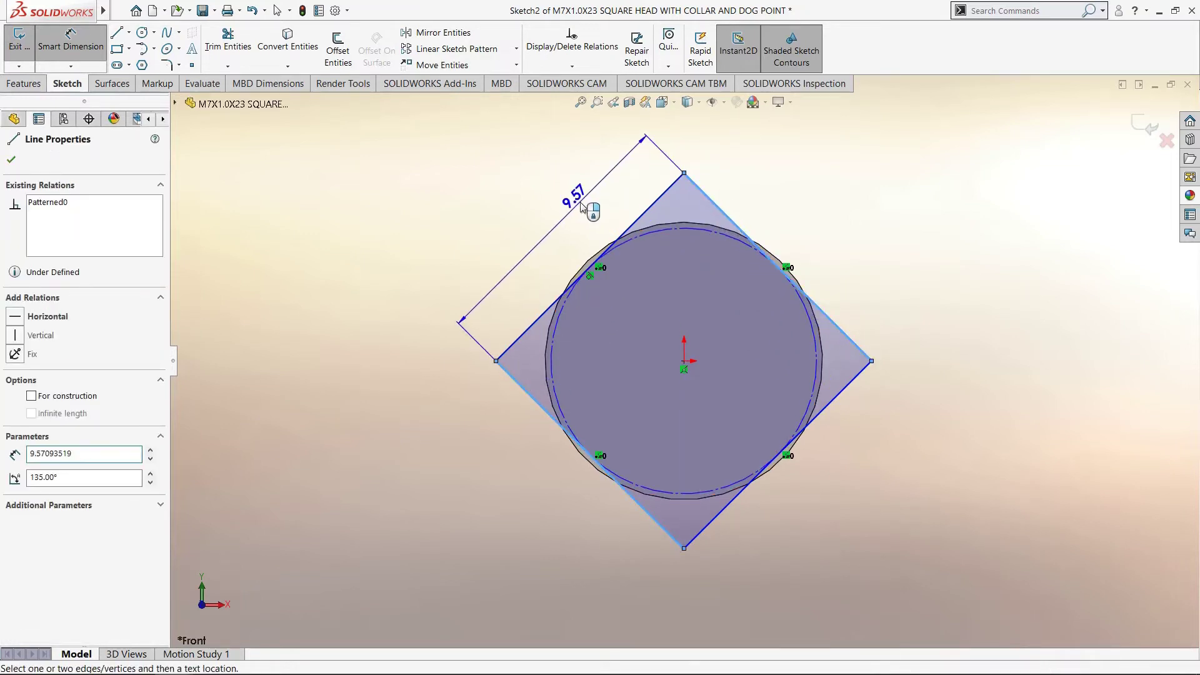
left_click(585, 201)
type("8")
key("Return")
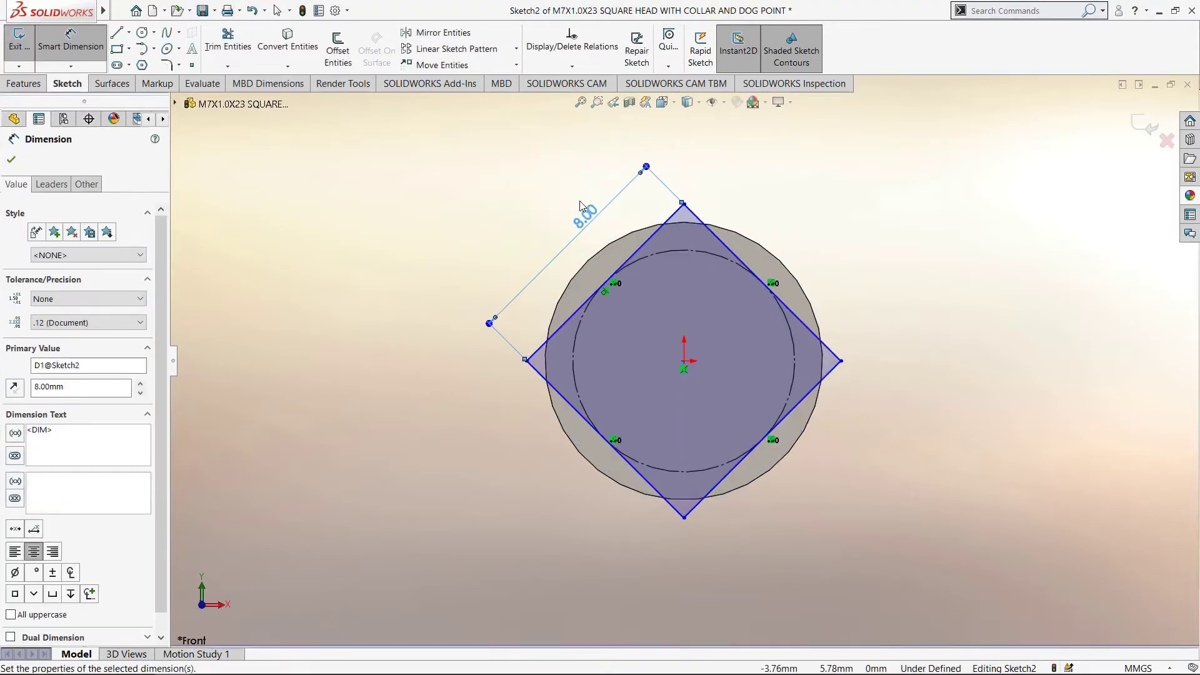
- Convert the head face's circular edge into a sketch circle
scroll(580, 205, "down", 2)
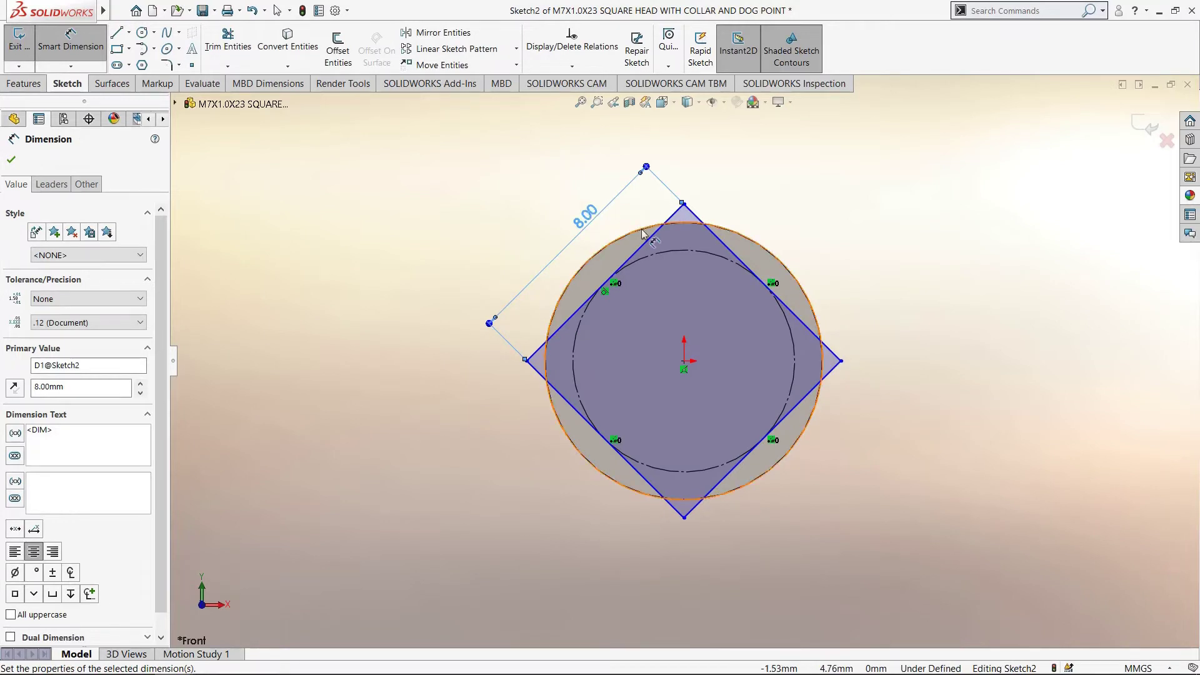
scroll(563, 225, "up", 4)
scroll(531, 250, "down", 1)
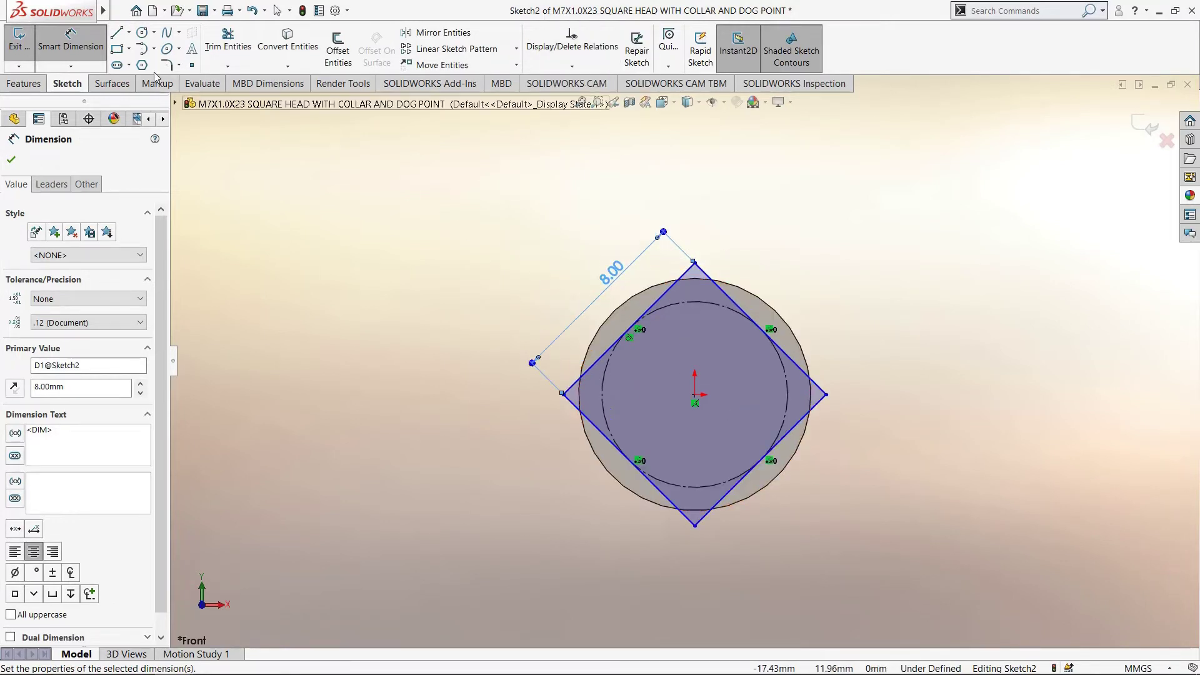
left_click(287, 38)
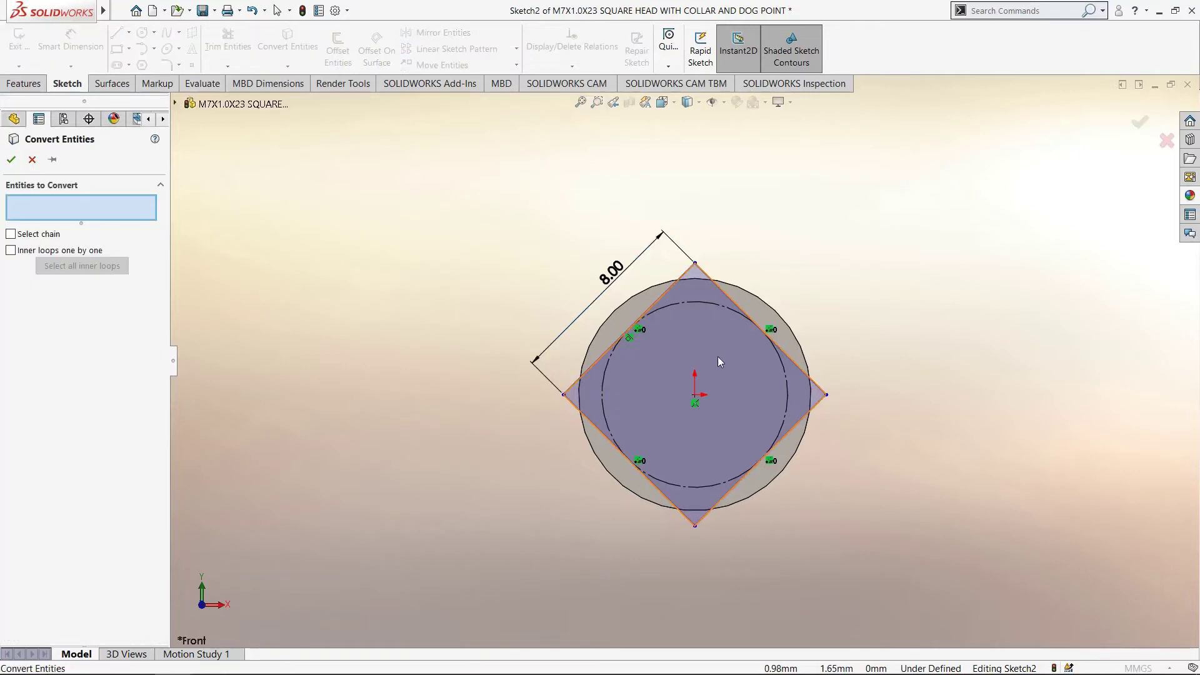
left_click(627, 304)
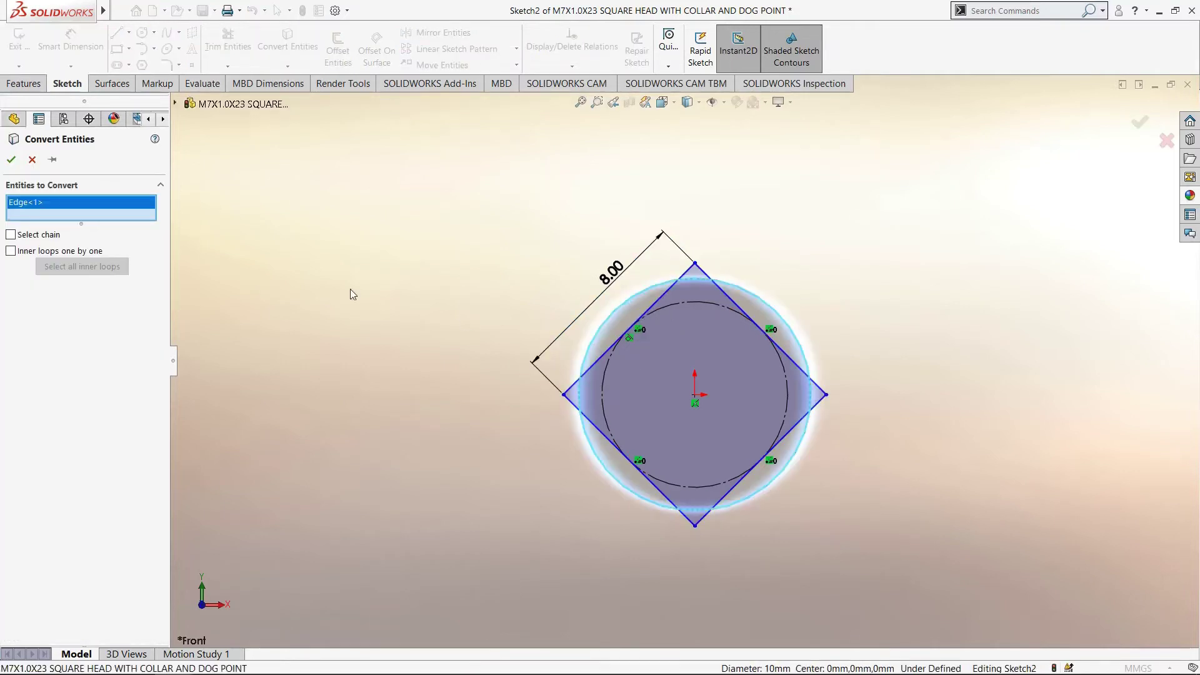
left_click(11, 159)
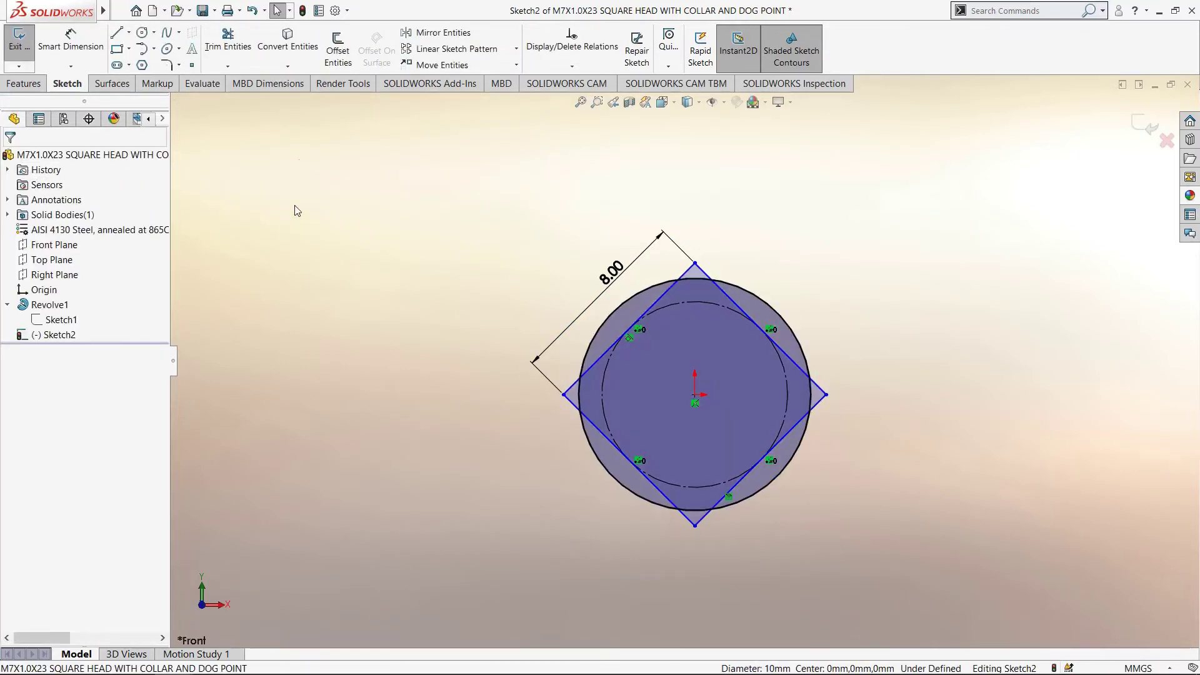
- Power-trim the upper two circle arcs outside the square and the square's top corner outside the circle
left_click(228, 40)
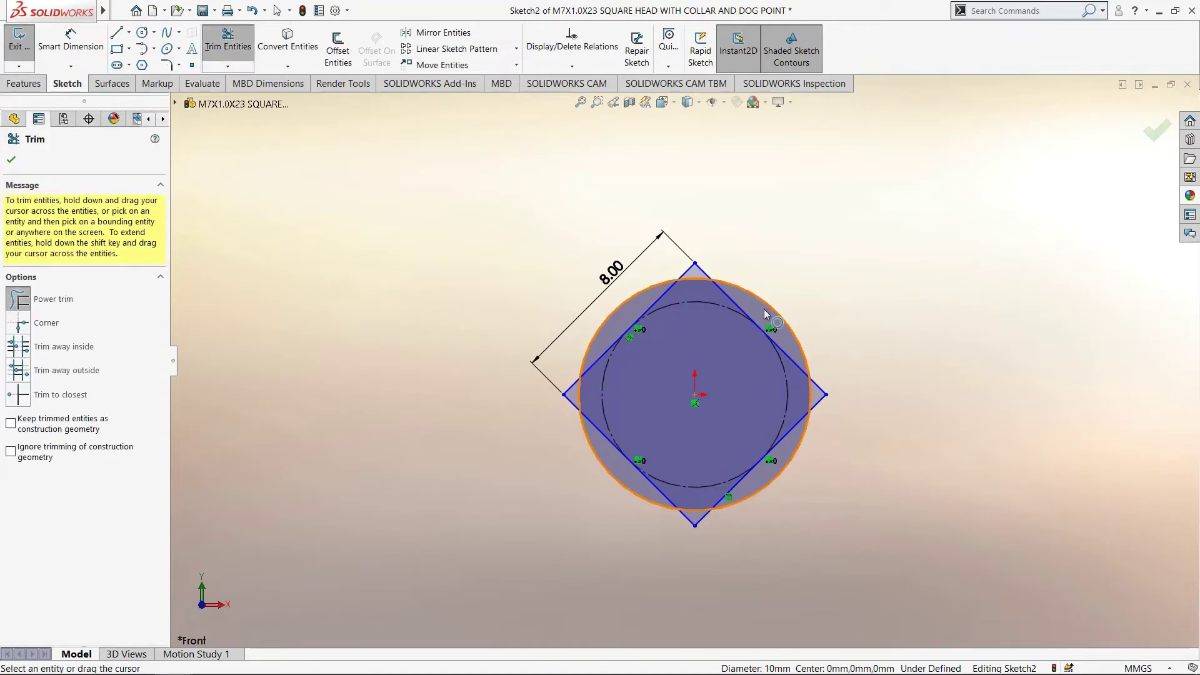
scroll(760, 309, "down", 3)
scroll(742, 308, "down", 3)
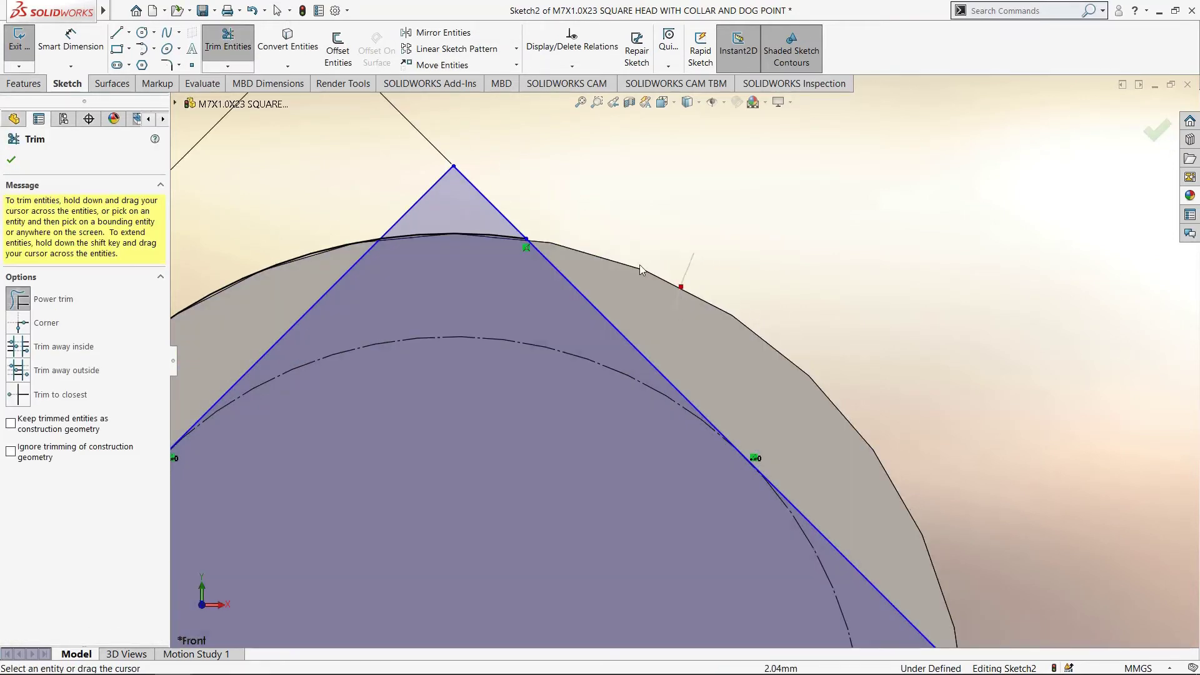
mouse_move(578, 215)
left_mouse_down()
mouse_move(383, 207)
mouse_move(314, 267)
left_mouse_up()
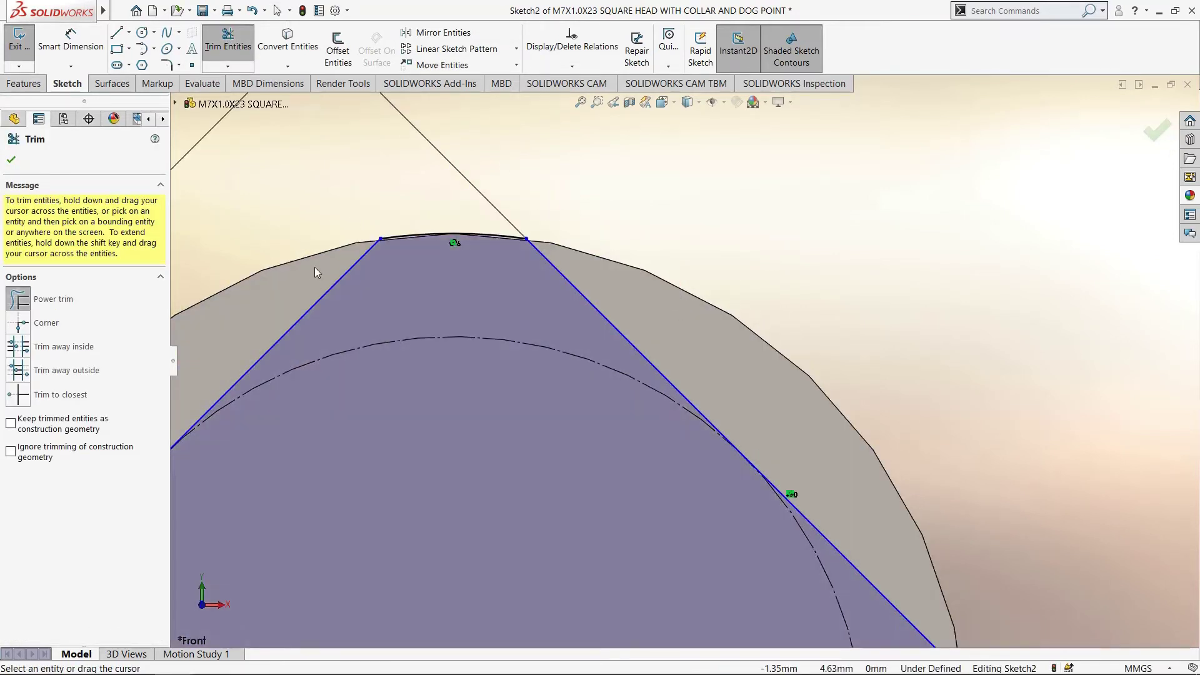
- Trim the lower-left circle arc outside the square and the square's left corner outside the circle
scroll(318, 266, "up", 5)
scroll(494, 531, "down", 5)
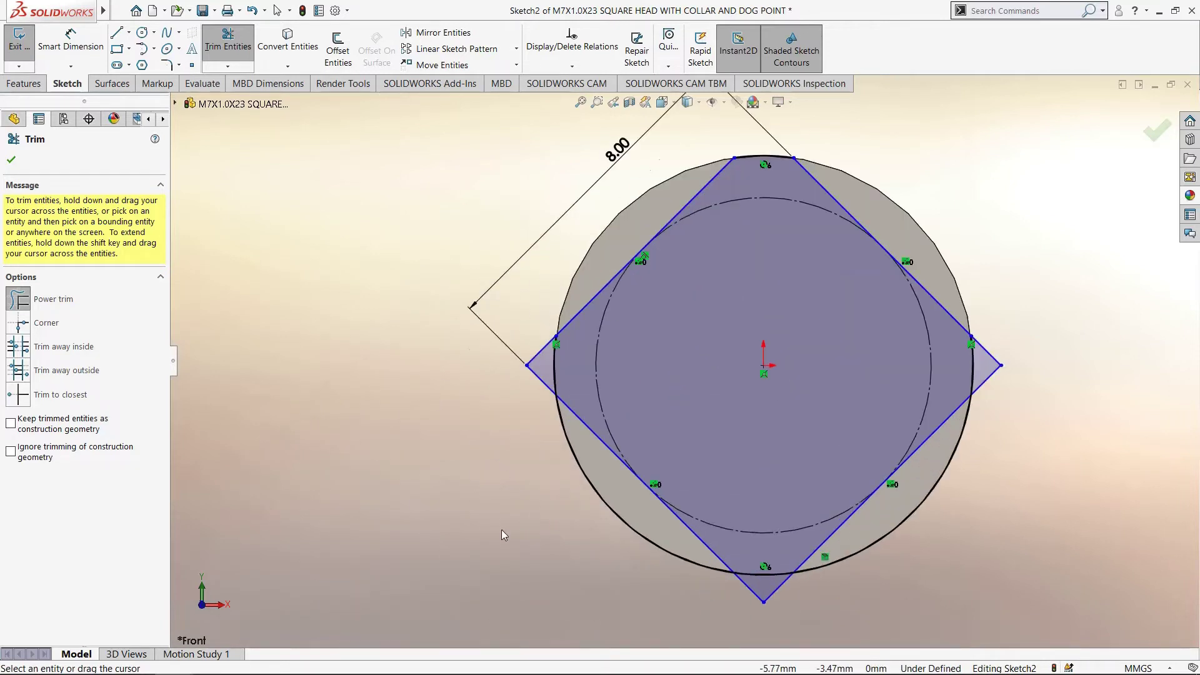
left_click_drag(565, 418, 553, 347)
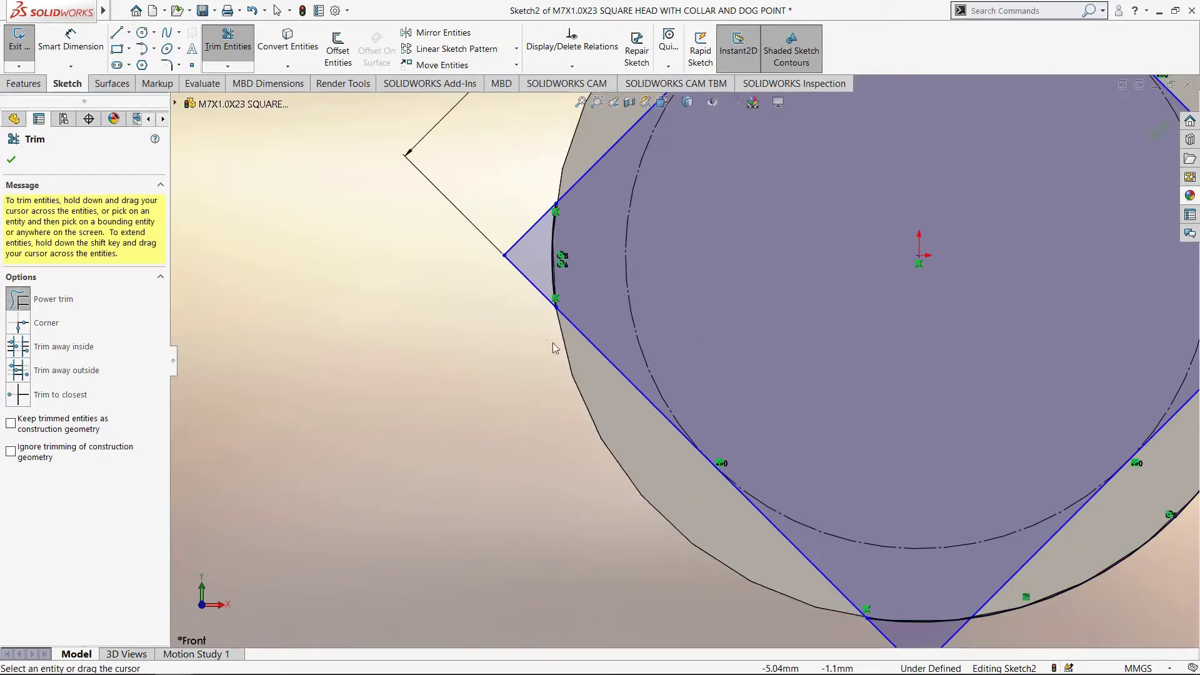
left_click_drag(523, 278, 514, 241)
scroll(771, 433, "up", 4)
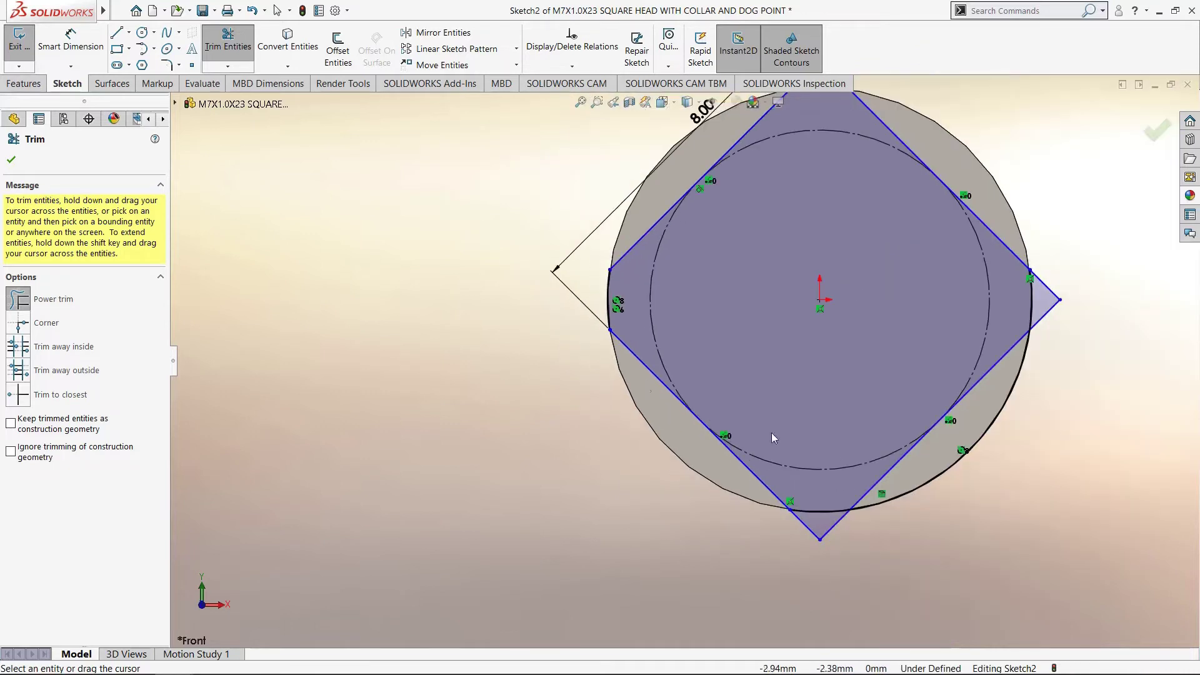
- Trim the remaining lower-right circle arc and the square's bottom and right corners that extend beyond the circle
scroll(835, 474, "down", 3)
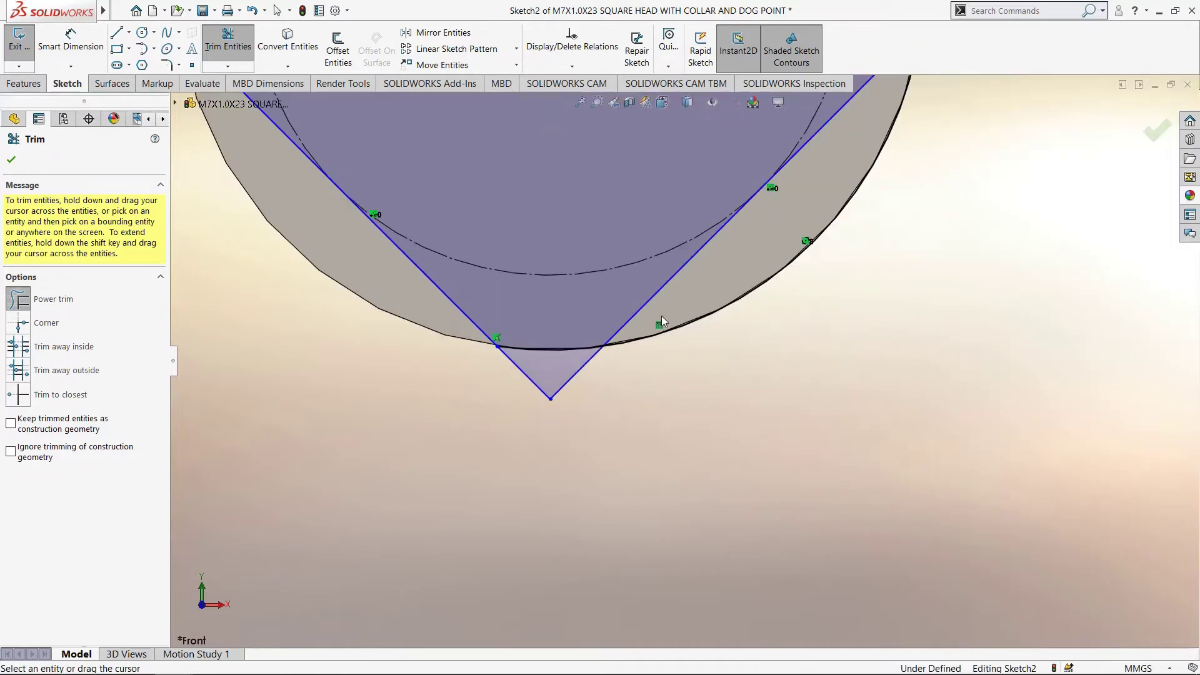
mouse_move(623, 344)
left_mouse_down()
mouse_move(618, 370)
mouse_move(541, 360)
mouse_move(509, 383)
left_mouse_up()
scroll(541, 388, "up", 2)
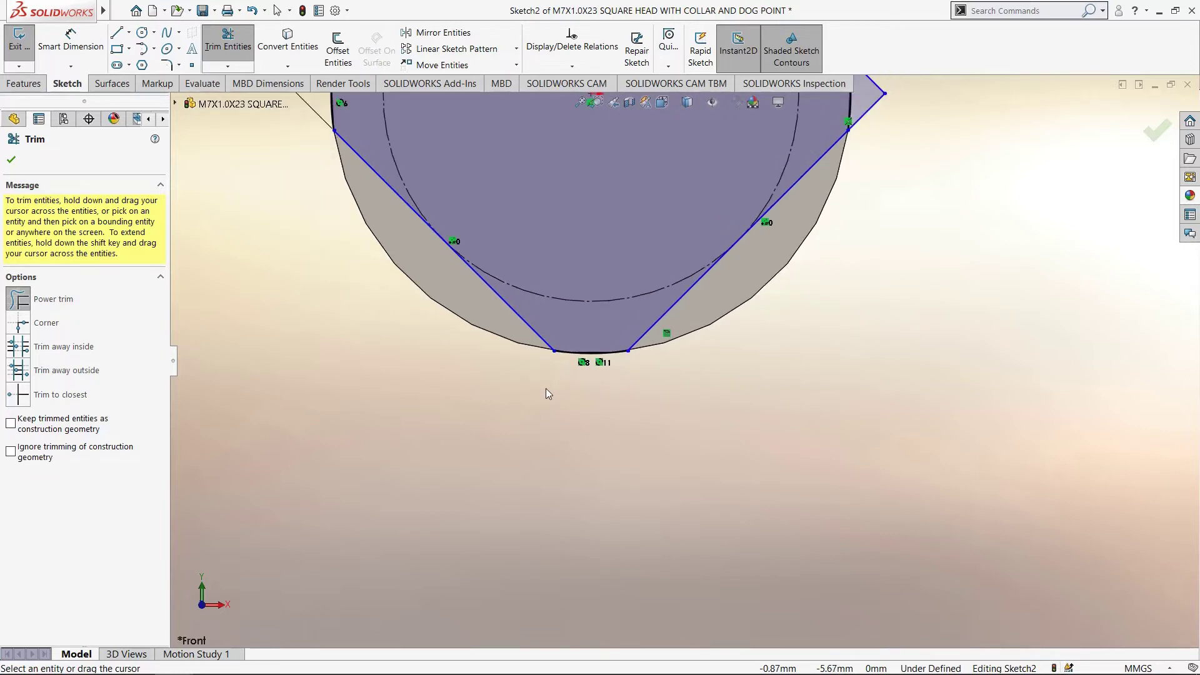
scroll(547, 391, "down", 1)
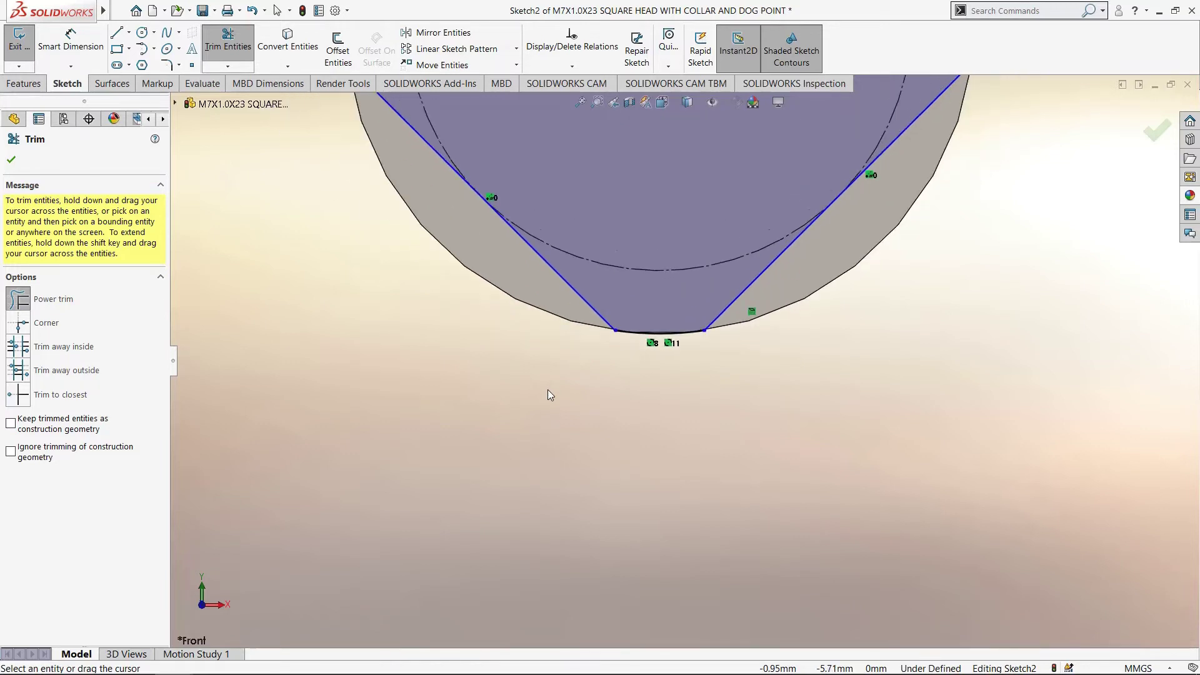
scroll(550, 395, "up", 1)
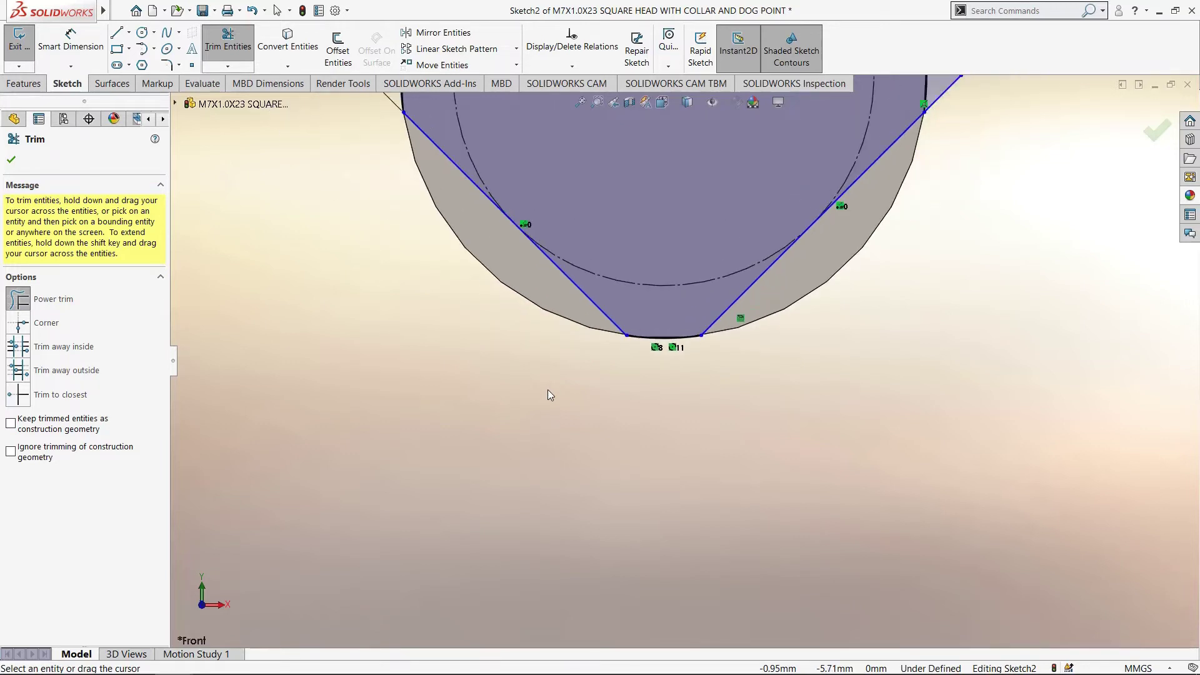
scroll(600, 413, "up", 5)
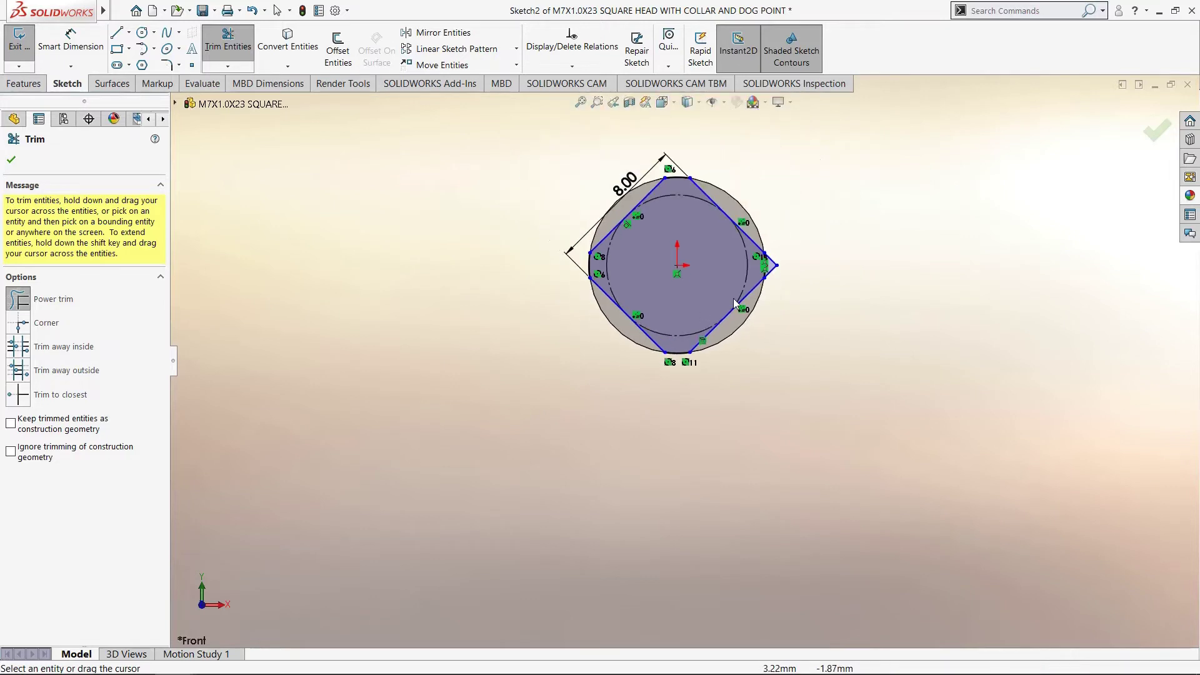
scroll(755, 246, "down", 3)
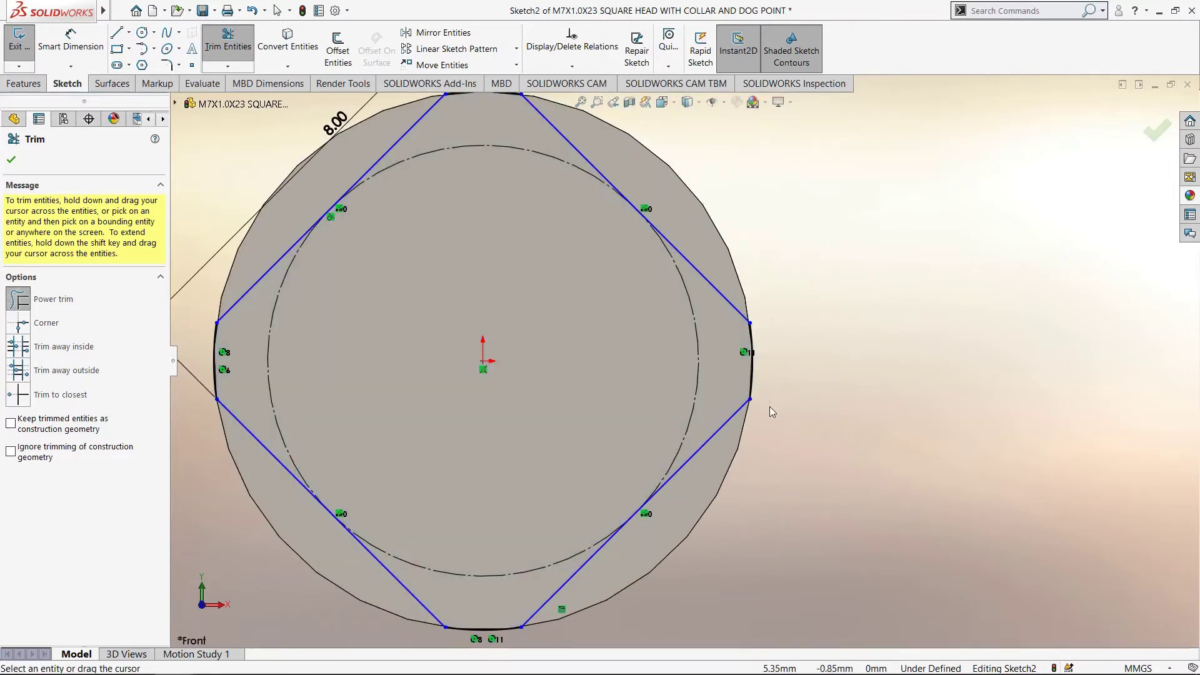
- Cut-extrude the trimmed square sketch to a blind depth of 8.1 mm, flipping the side to cut so the material outside it is removed
scroll(770, 400, "up", 5)
middle_click_drag(770, 395, 700, 375)
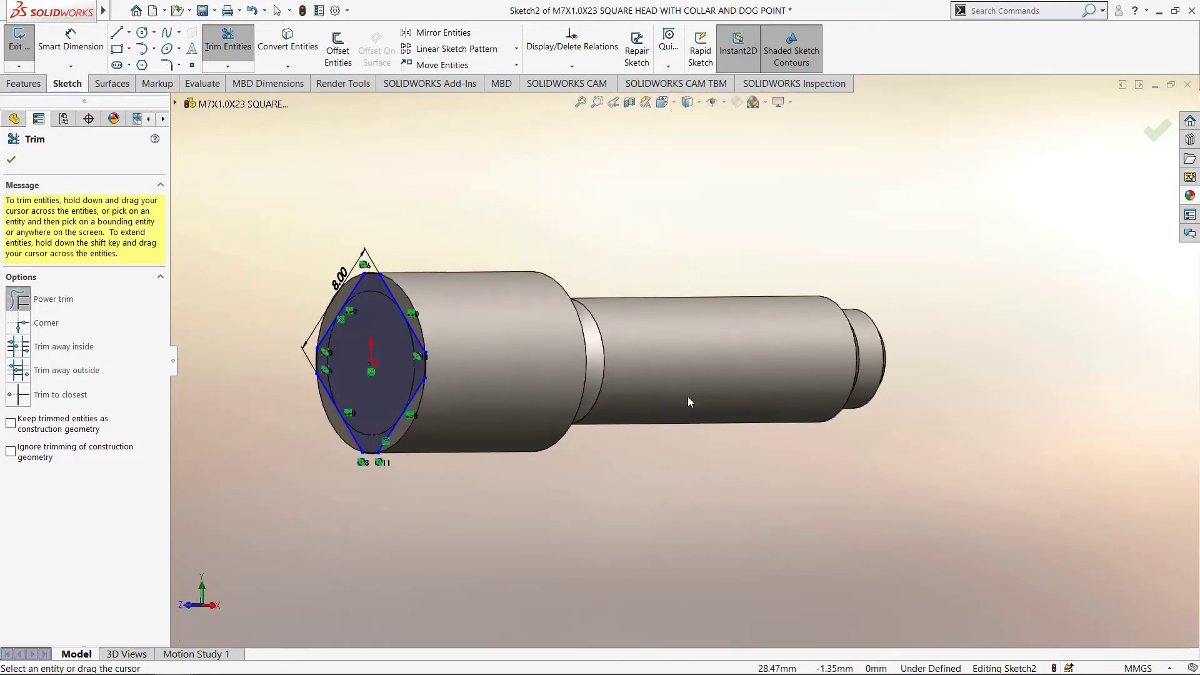
left_click(24, 83)
left_click(216, 49)
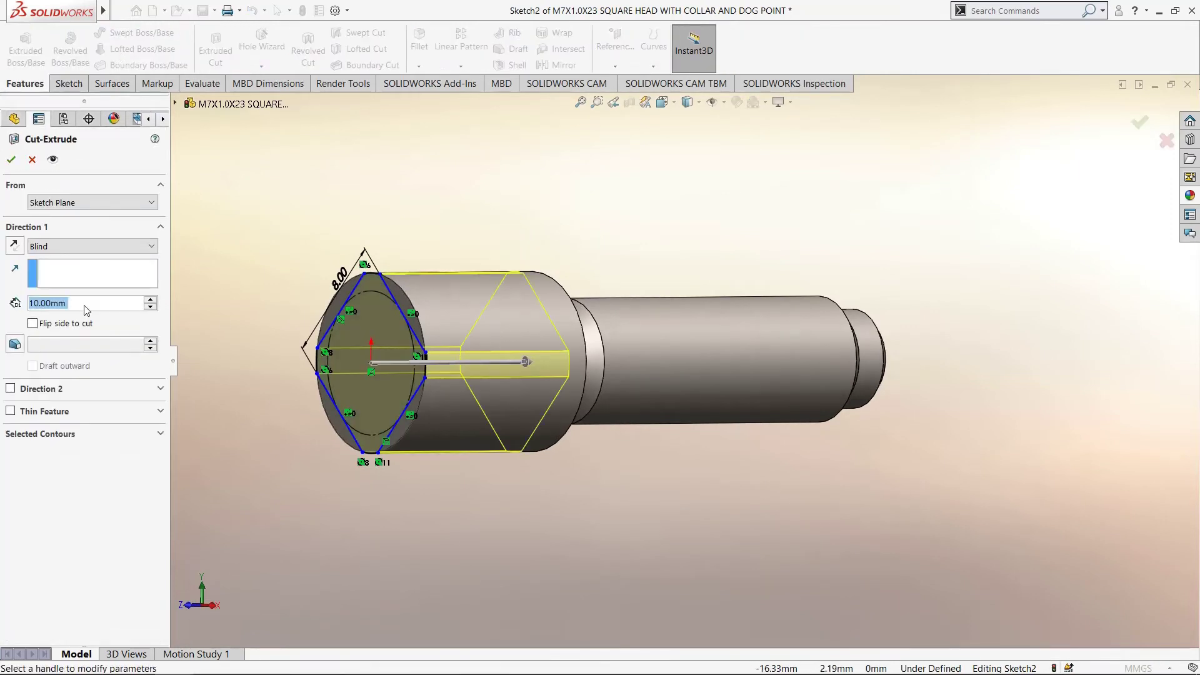
type("8.1")
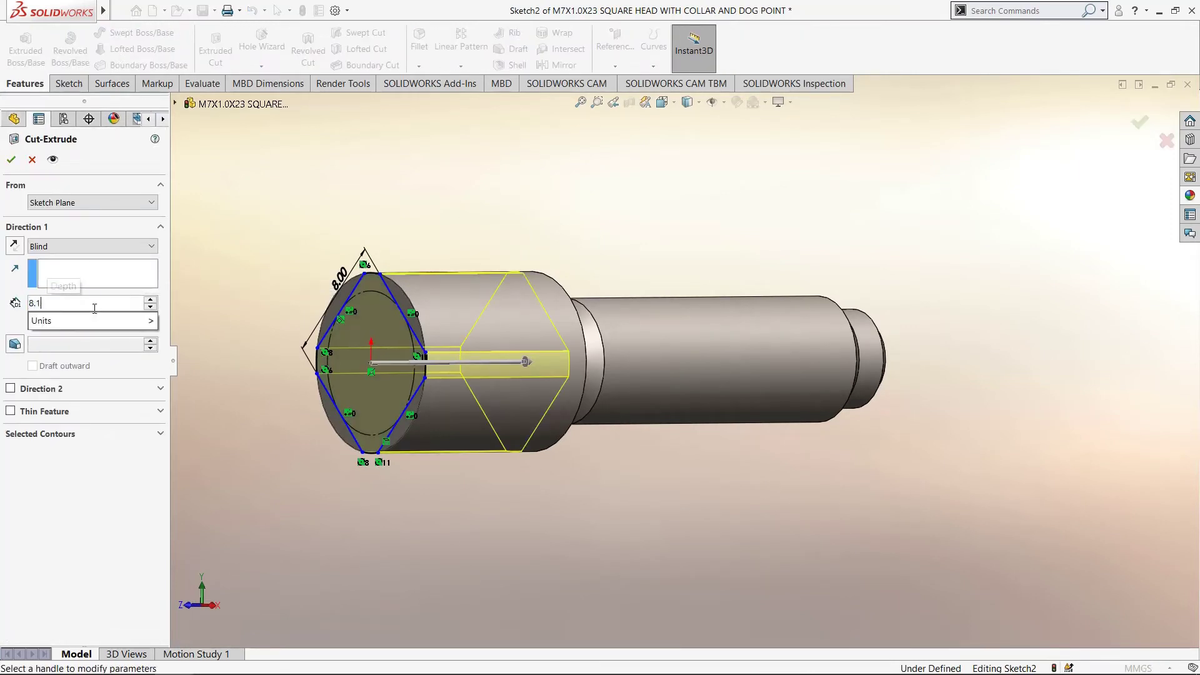
mouse_move(94, 321)
key("Return")
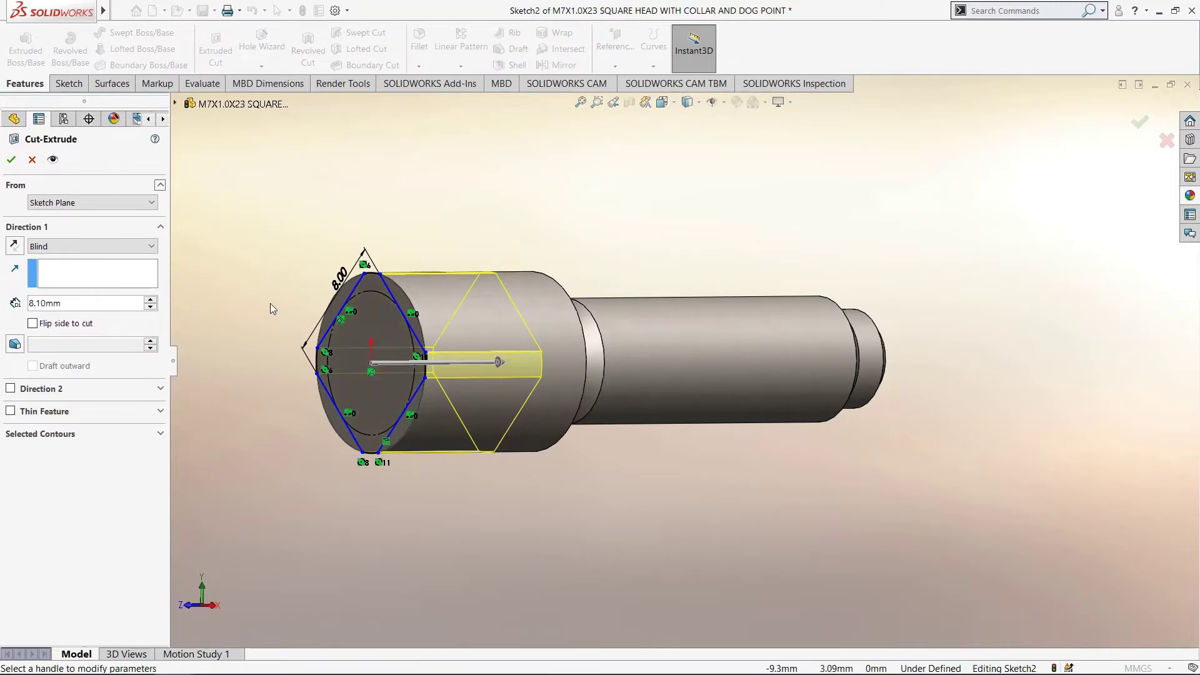
middle_click_drag(270, 303, 220, 309)
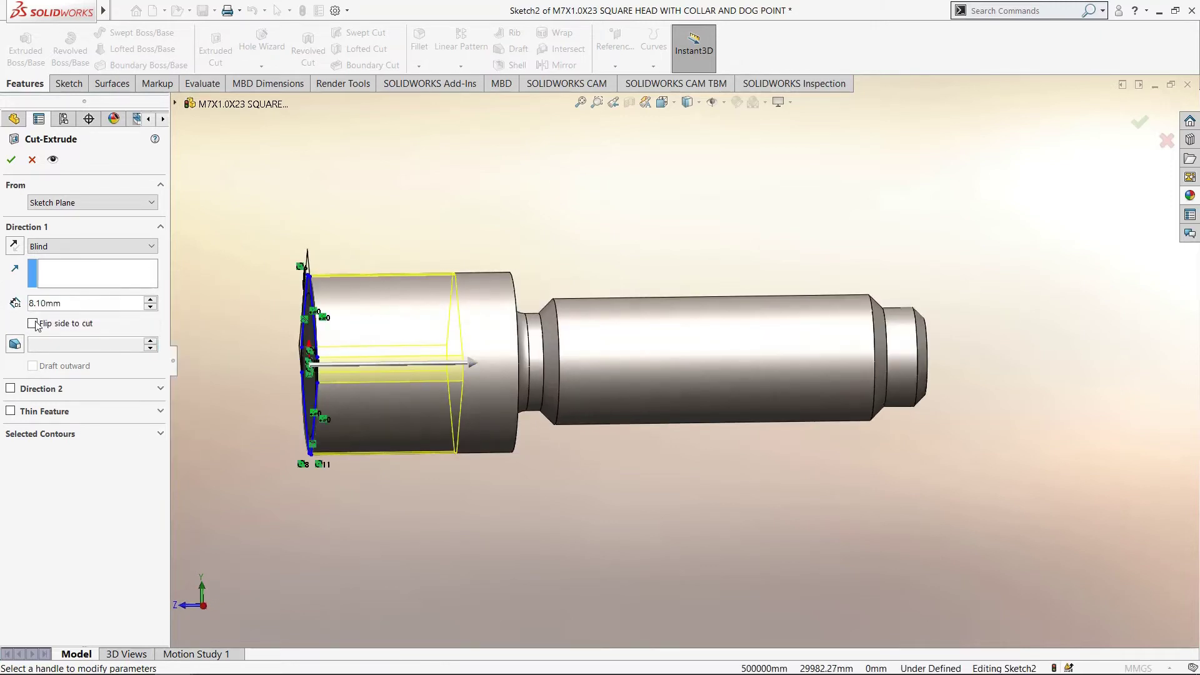
left_click(11, 160)
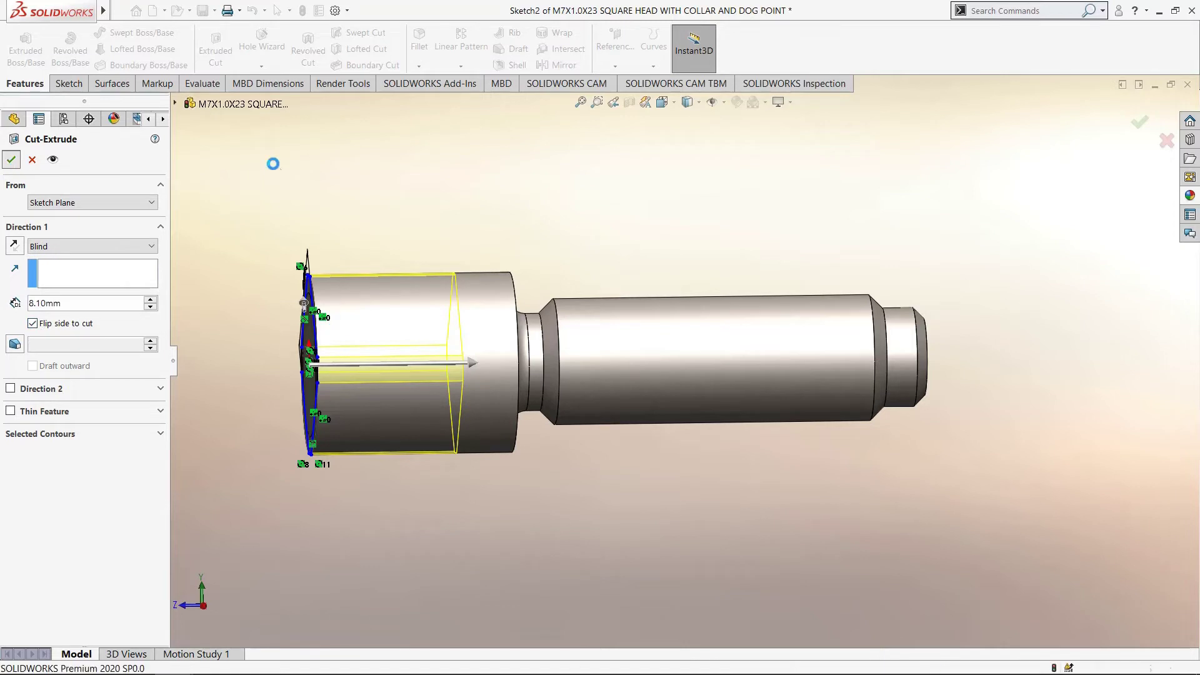
- Start a sketch on the Top Plane and orient the view normal to it
middle_click_drag(311, 177, 357, 357)
right_click(50, 262)
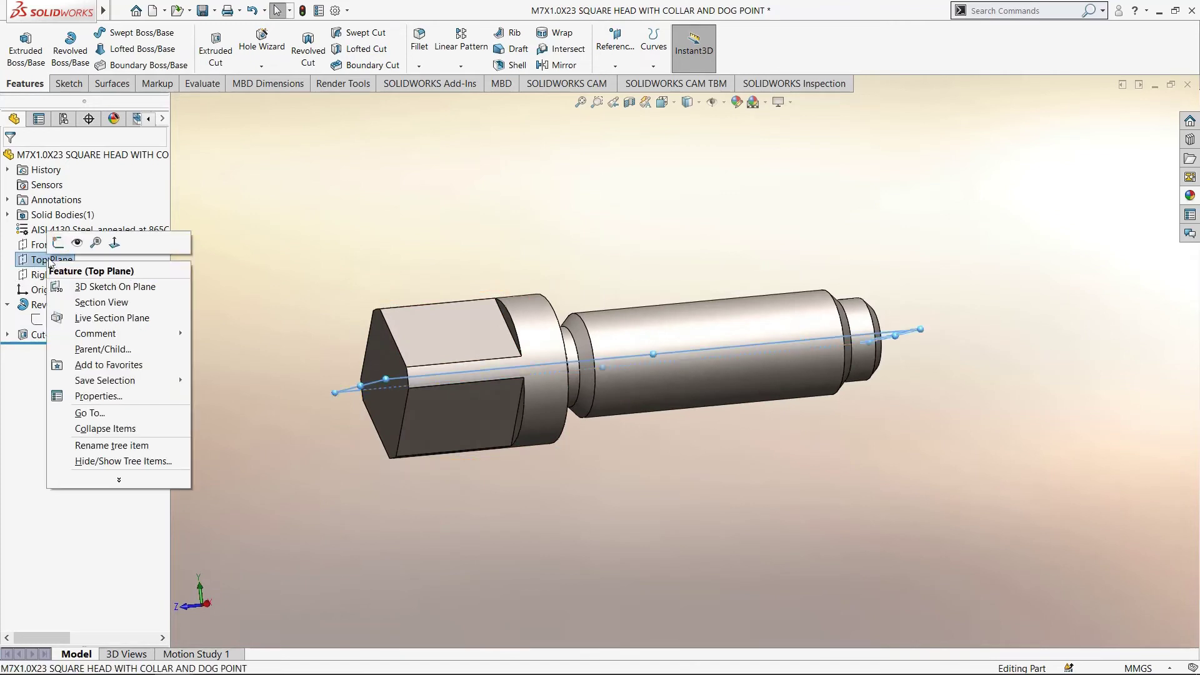
left_click(53, 247)
key("space")
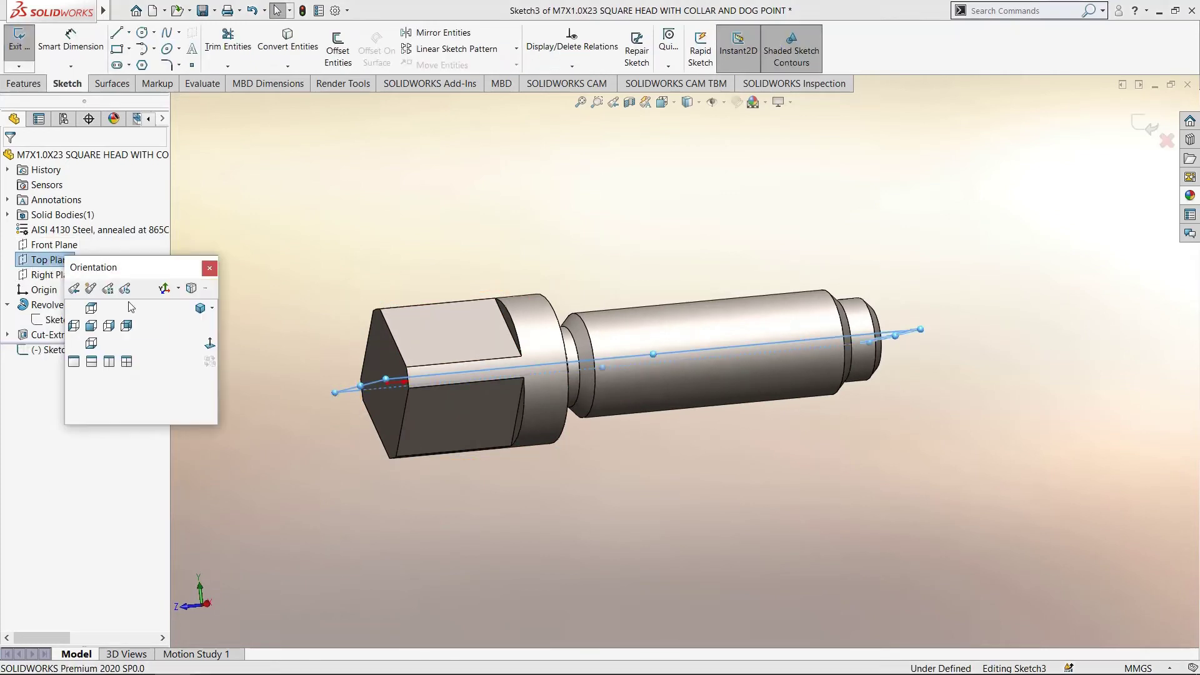
left_click(210, 342)
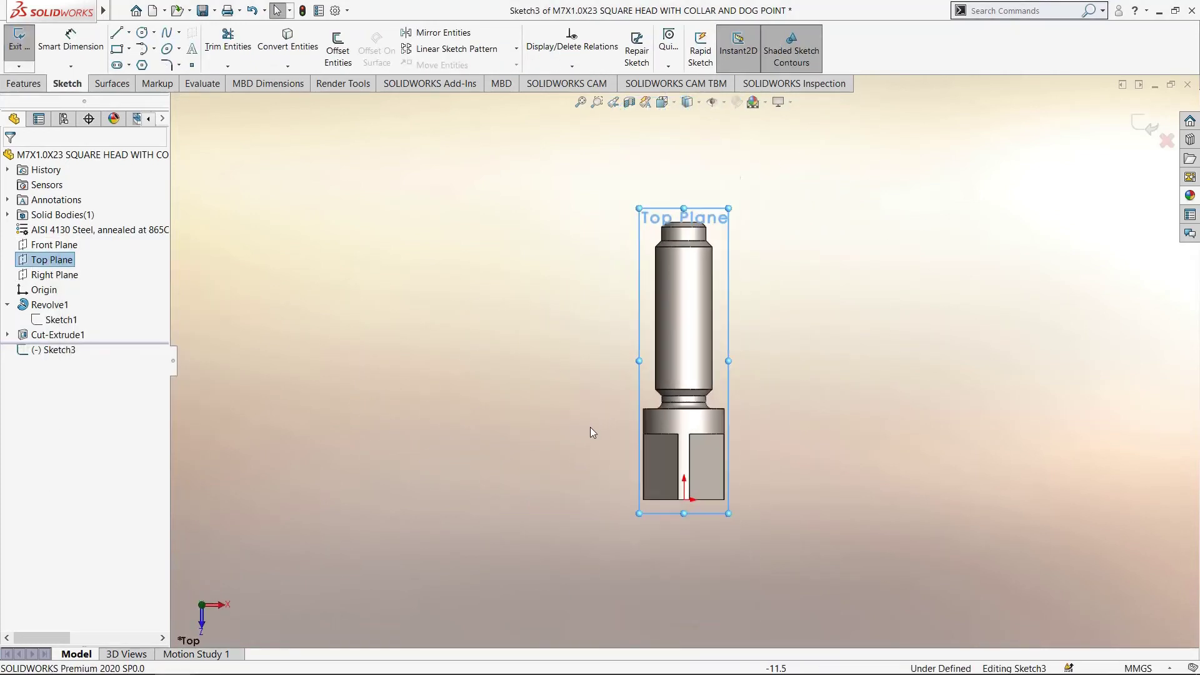
- Sketch a vertical line about 4.3 mm long from the origin up along the head's centre axis
scroll(703, 337, "down", 5)
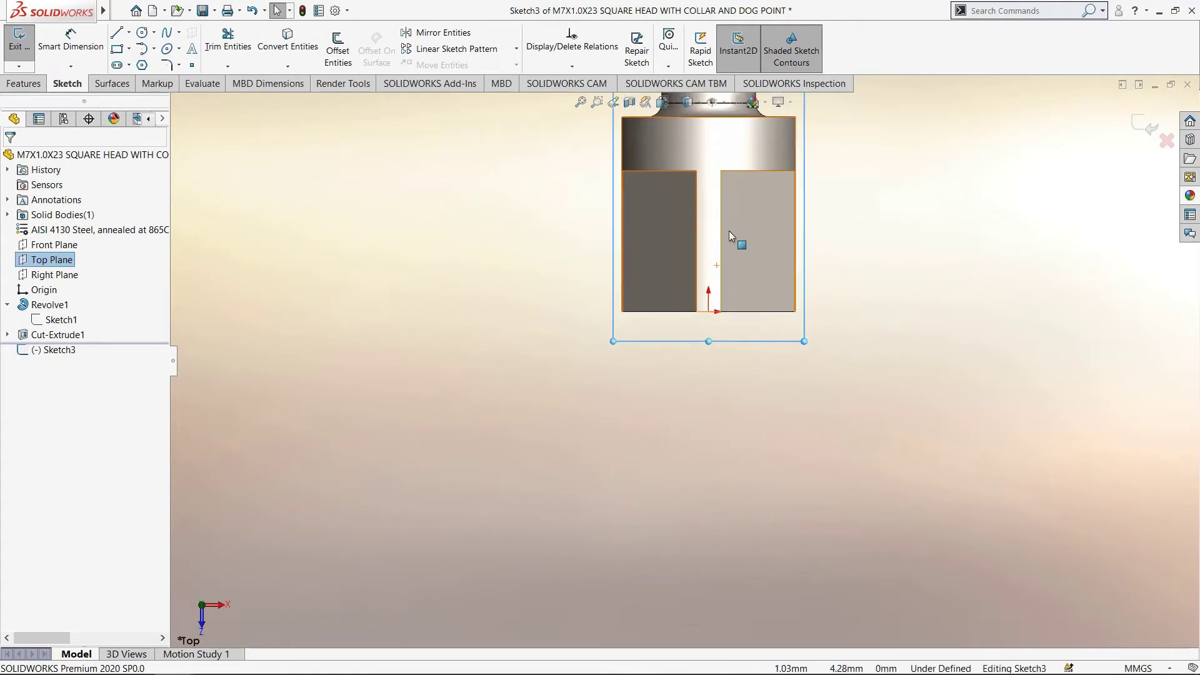
left_click(116, 32)
left_click(686, 395)
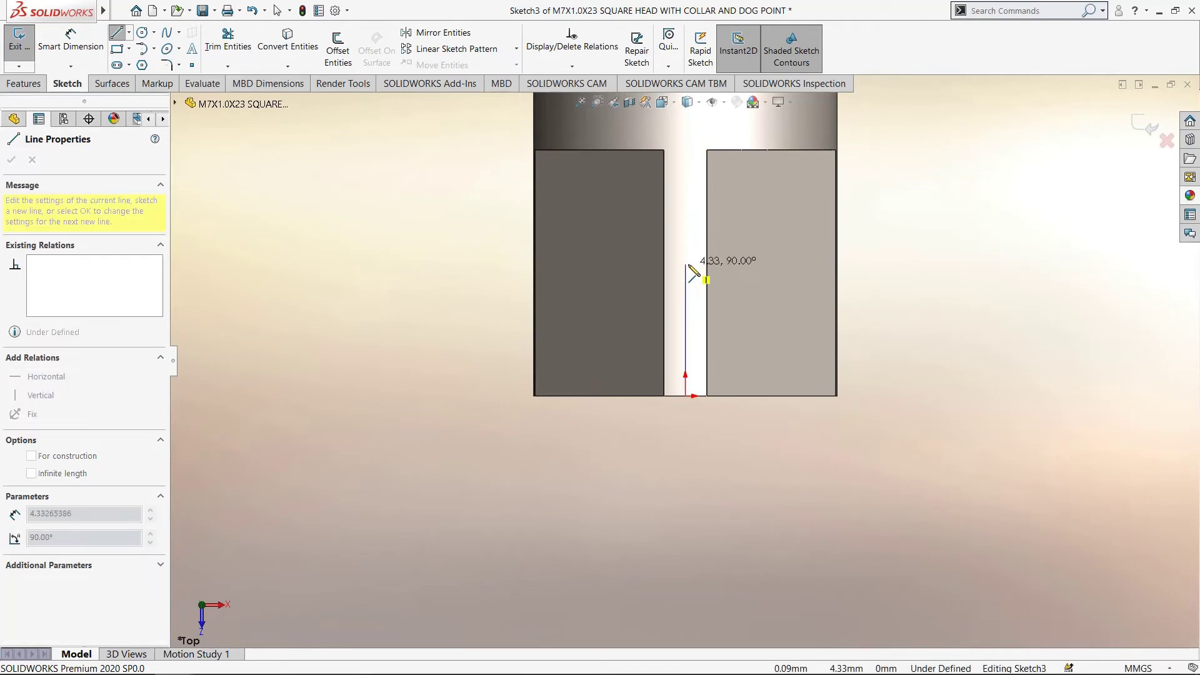
left_click(686, 265)
key("Escape")
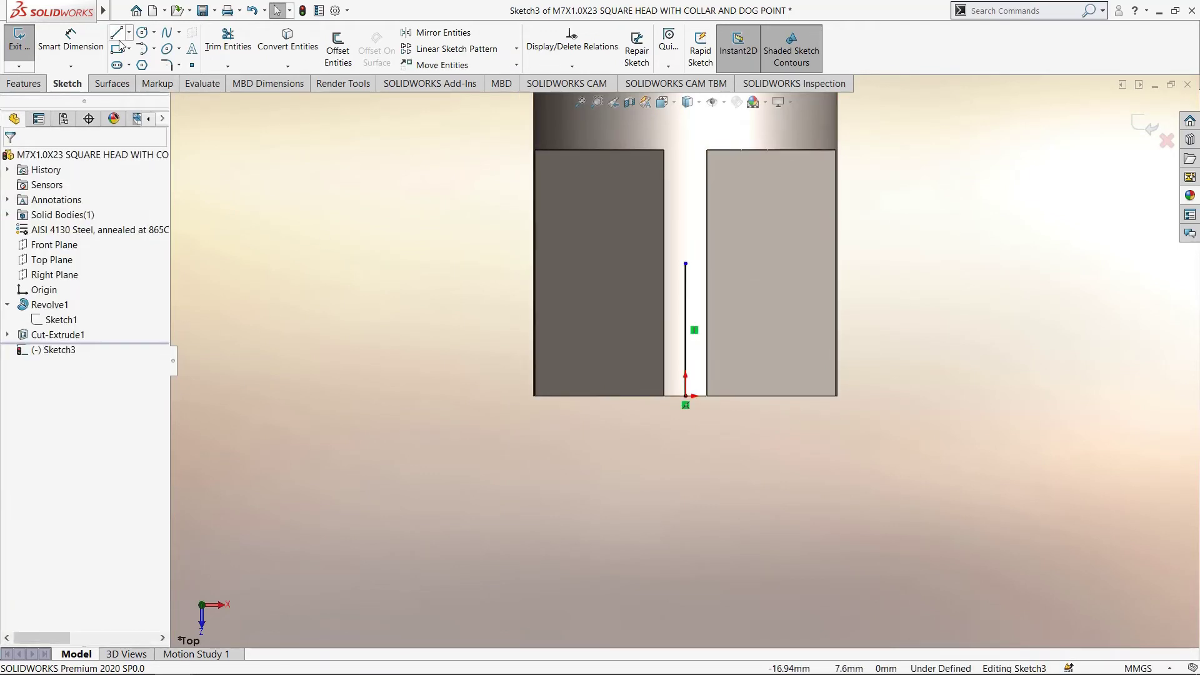
- Sketch a closed triangle across the head's lower-right corner, its upper side about 3.3 mm long, and make the vertical axis line construction geometry
key("l")
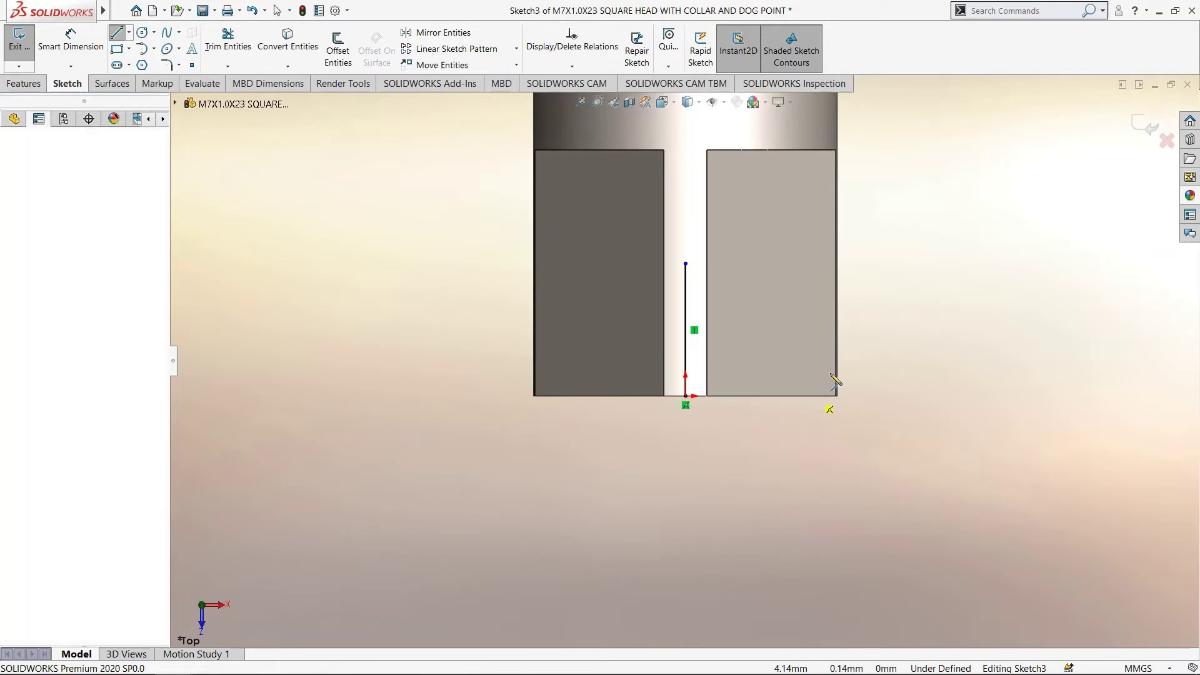
left_click(811, 395)
left_click(888, 330)
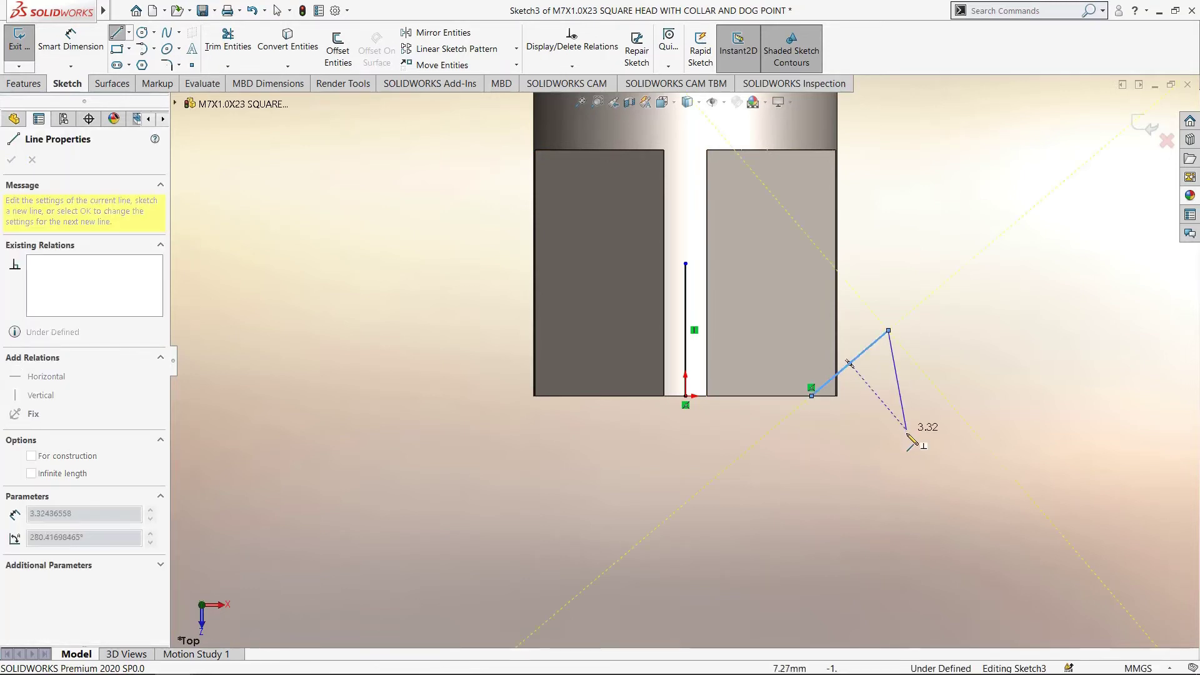
left_click(811, 396)
key("Escape")
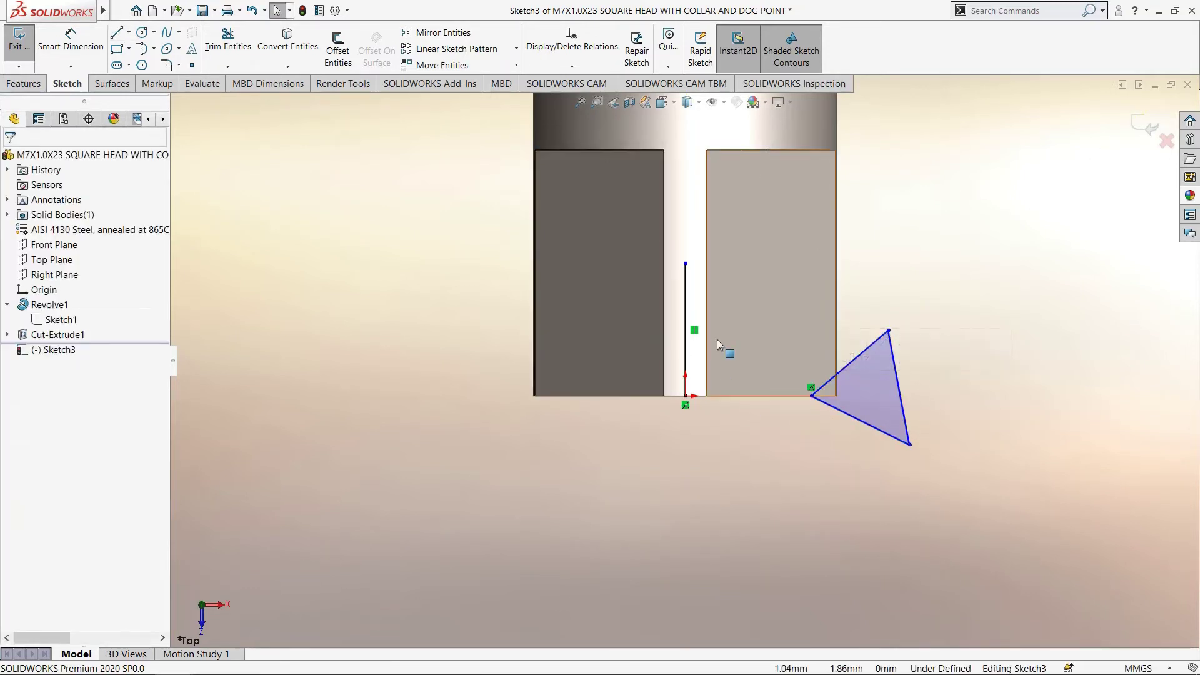
right_click(685, 343)
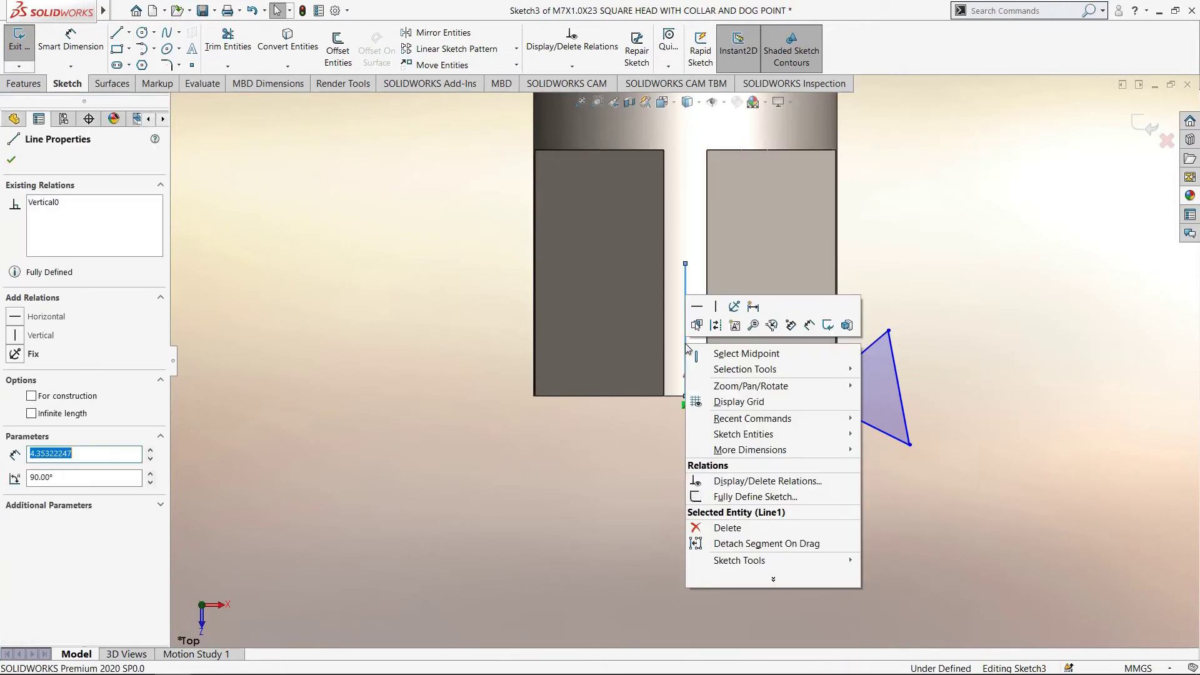
left_click(713, 354)
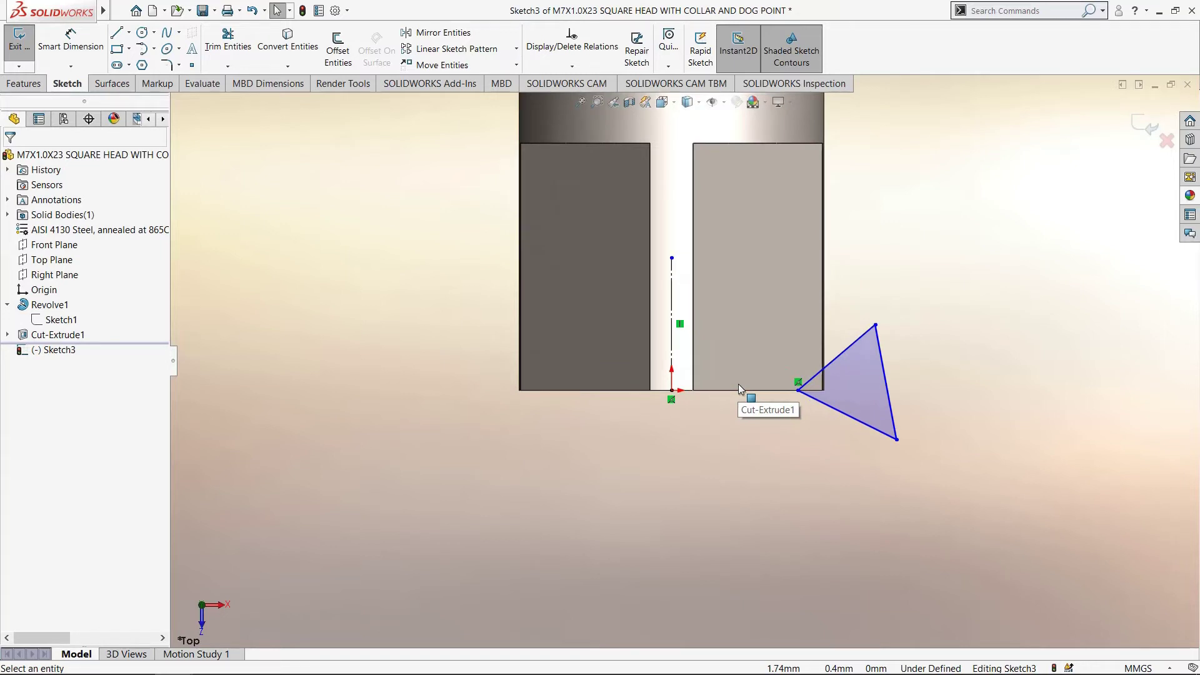
- Dimension the horizontal distance from the origin to the triangle's corner on the head's end edge as 3.5 mm
left_click(70, 39)
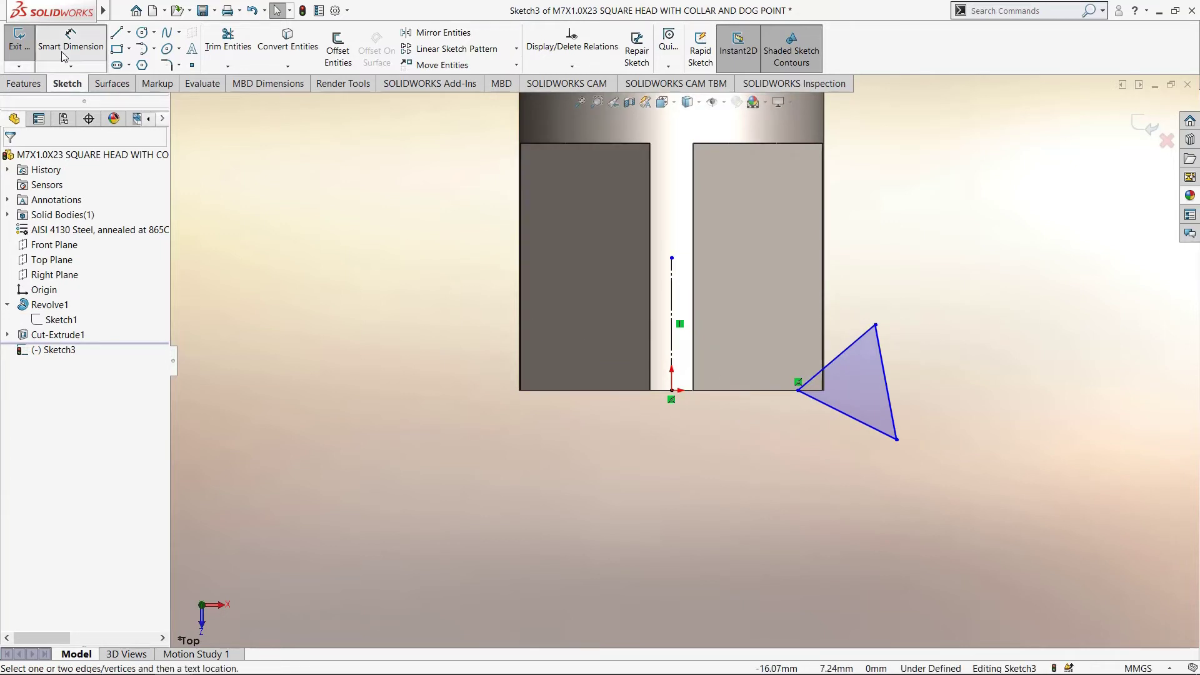
left_click(672, 391)
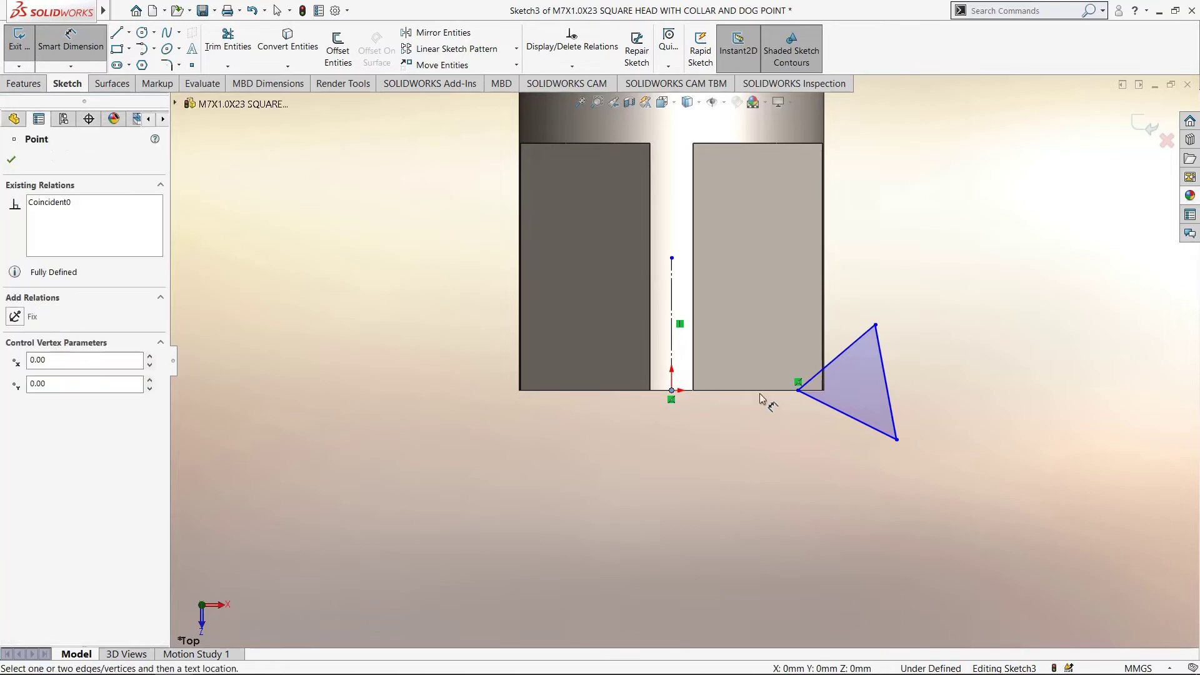
left_click(798, 390)
left_click(694, 458)
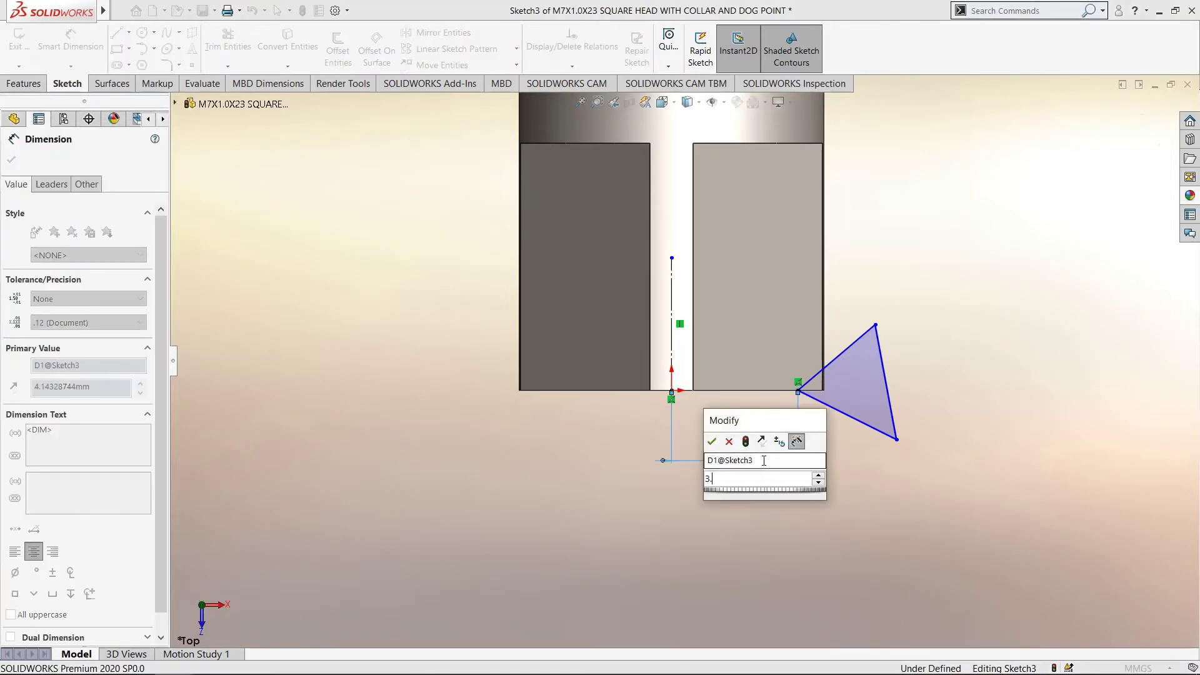
type("3.5")
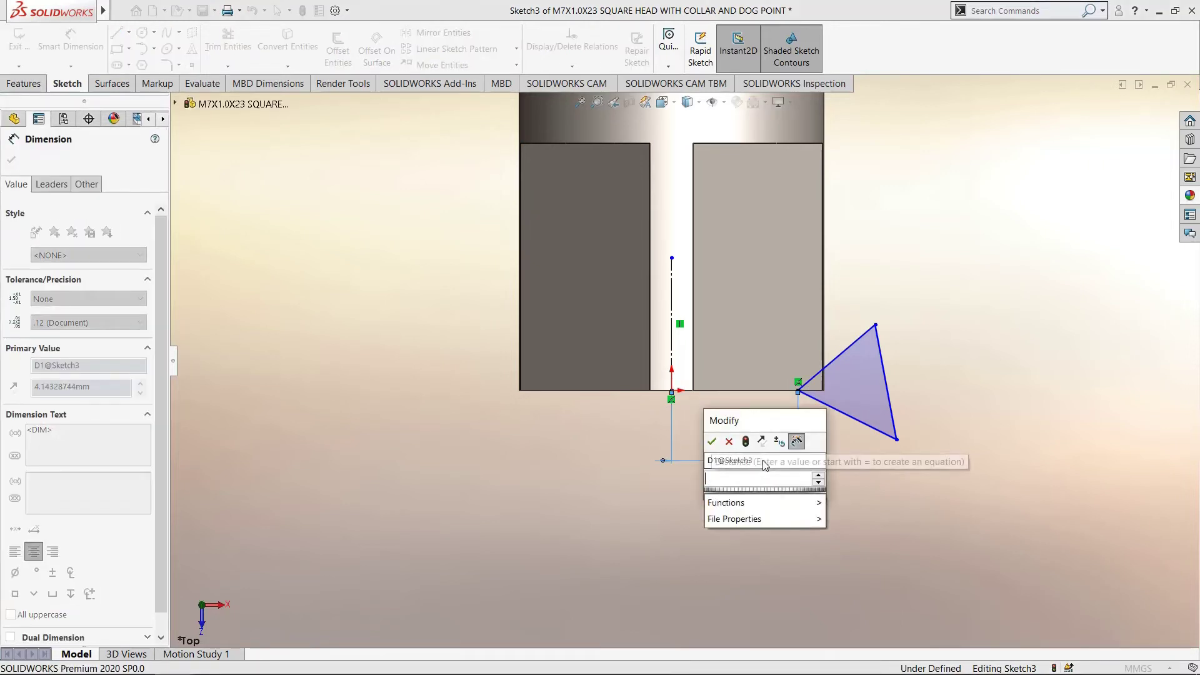
key("Return")
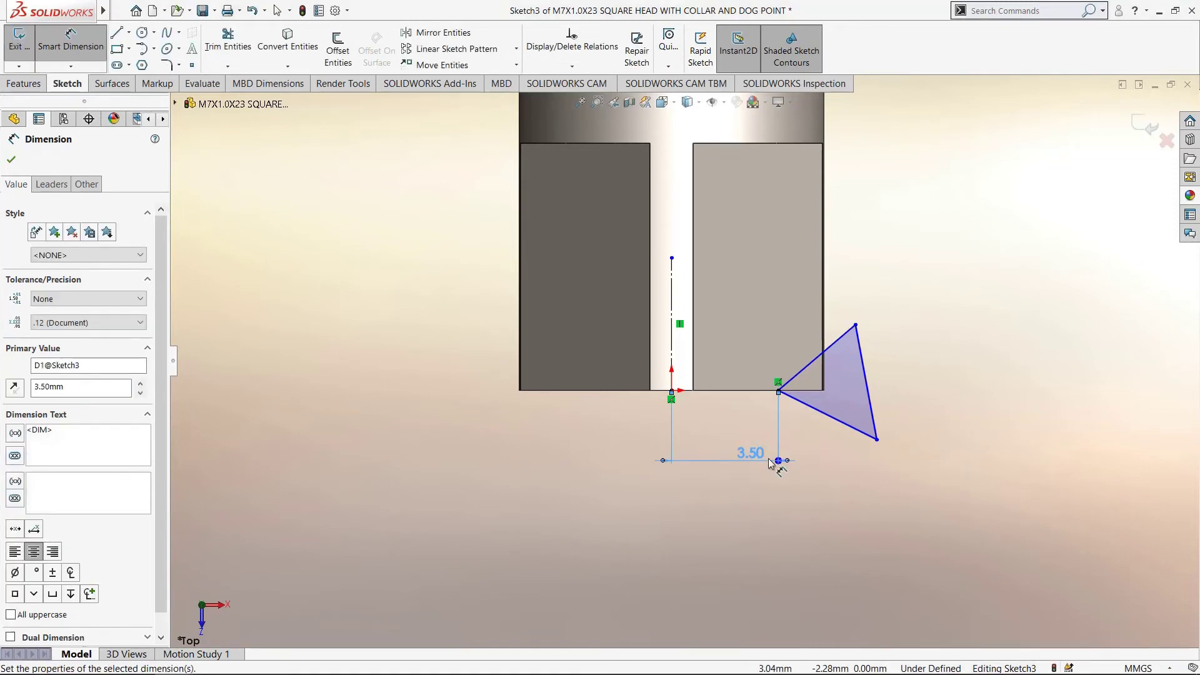
- Dimension the angle between the triangle's upper side and the head's end edge as 30 degrees
left_click(811, 375)
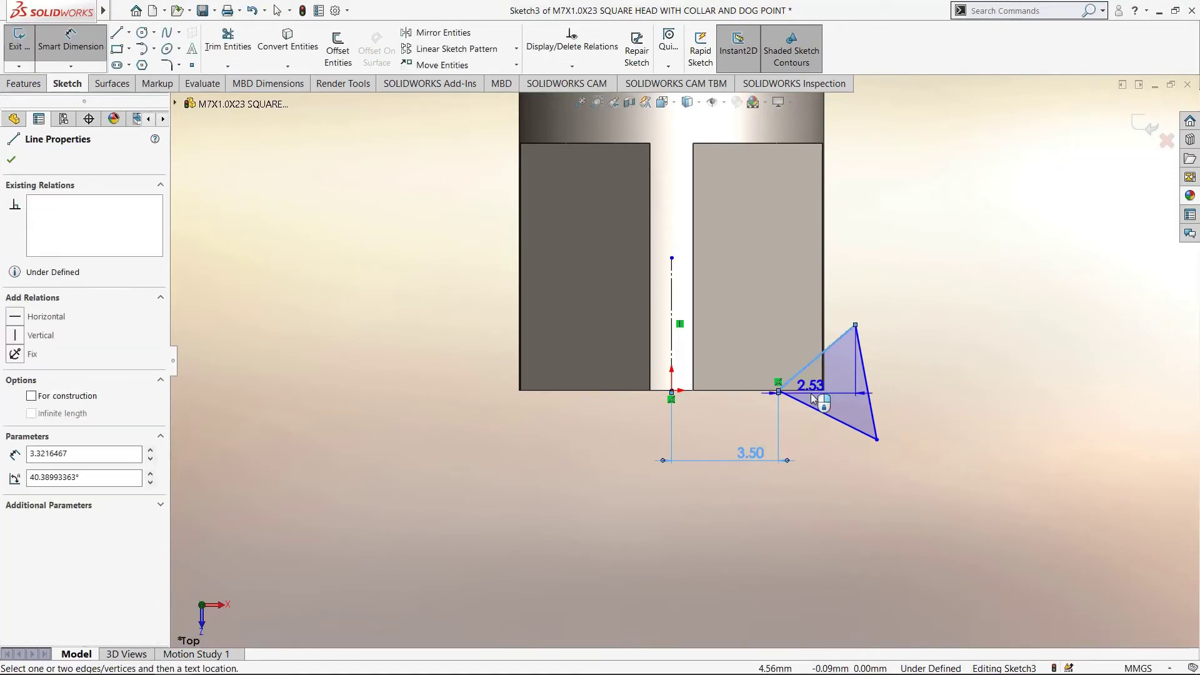
left_click(811, 398)
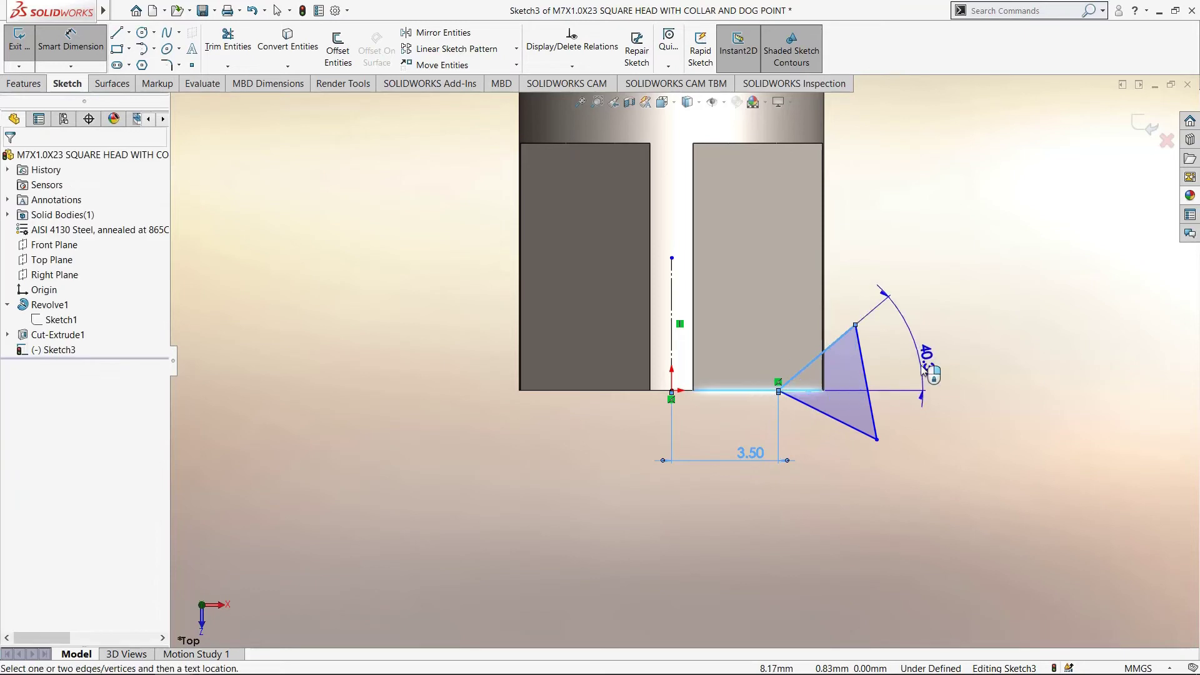
left_click(925, 369)
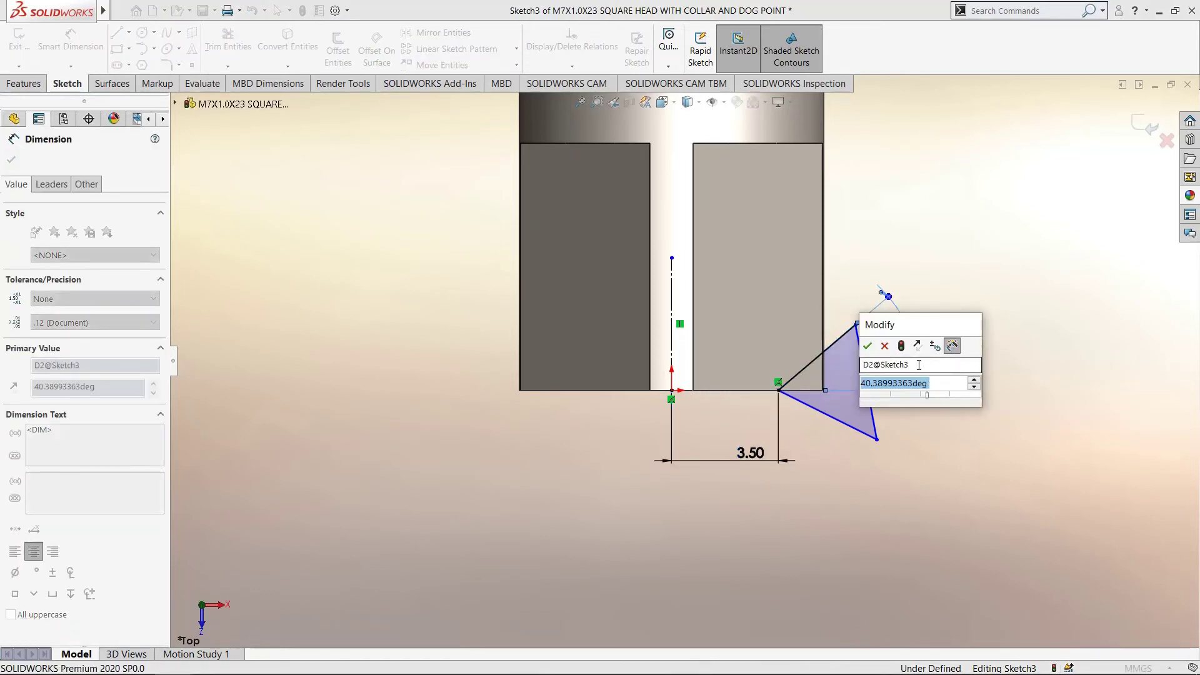
type("3")
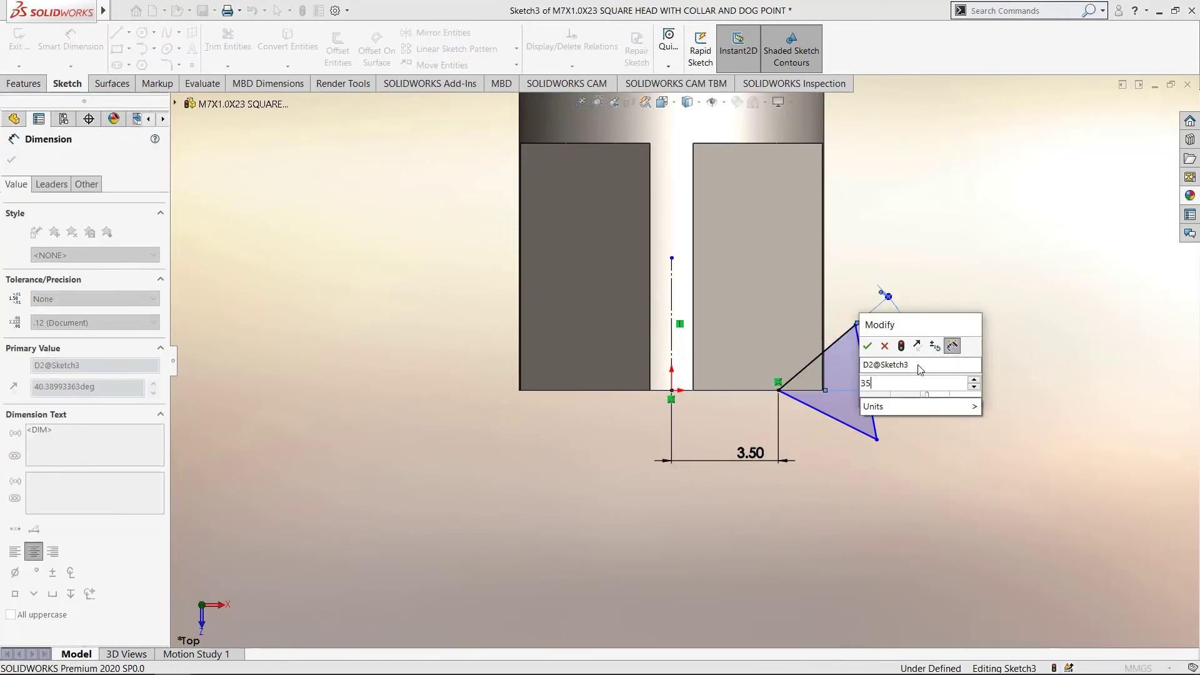
type("0")
key("Return")
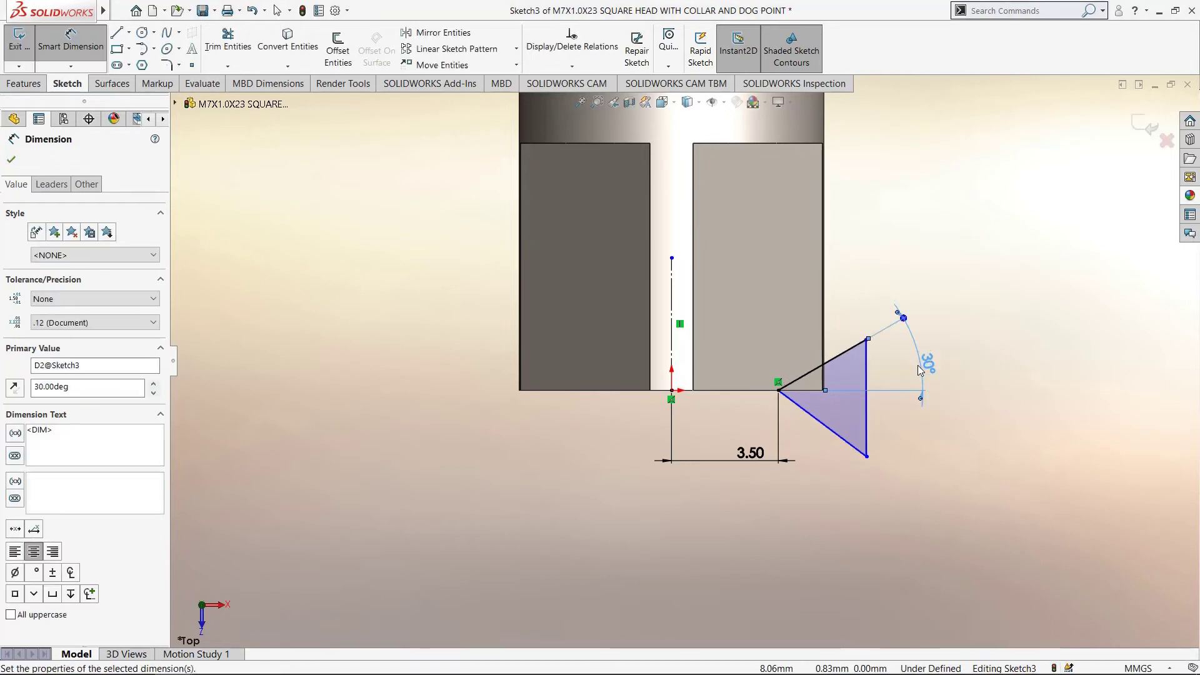
- Finish the sketch and revolve-cut the triangle 360 degrees around the vertical centreline to bevel the head's end
scroll(570, 293, "up", 2)
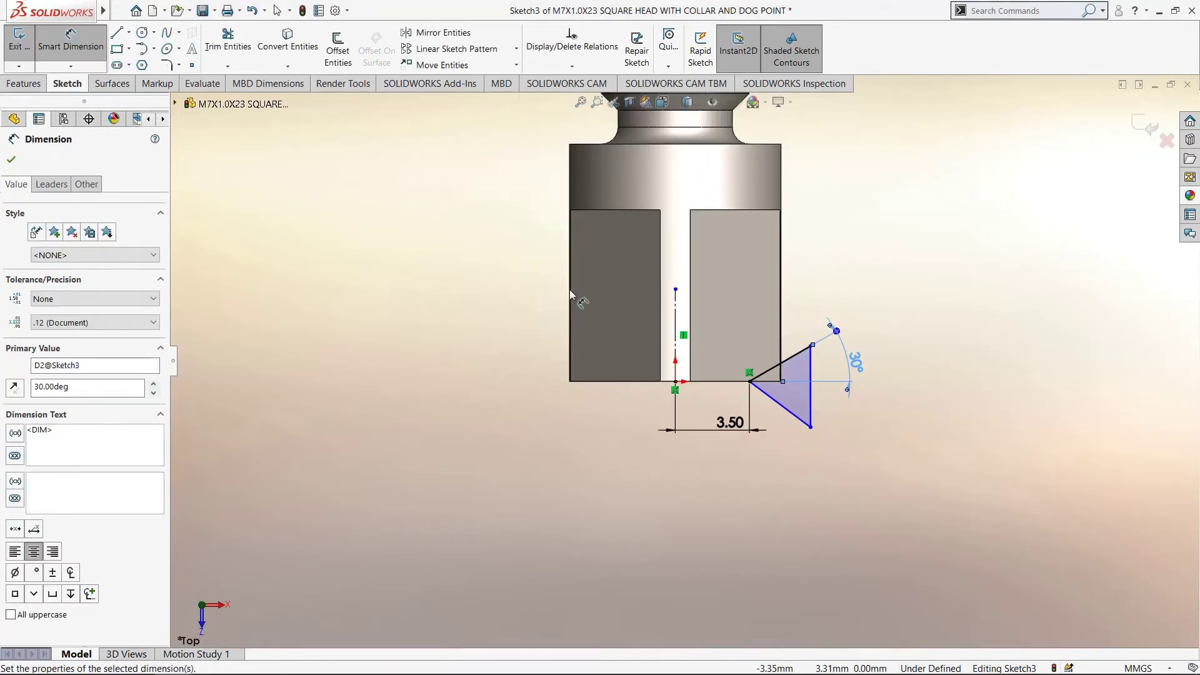
left_click(1145, 125)
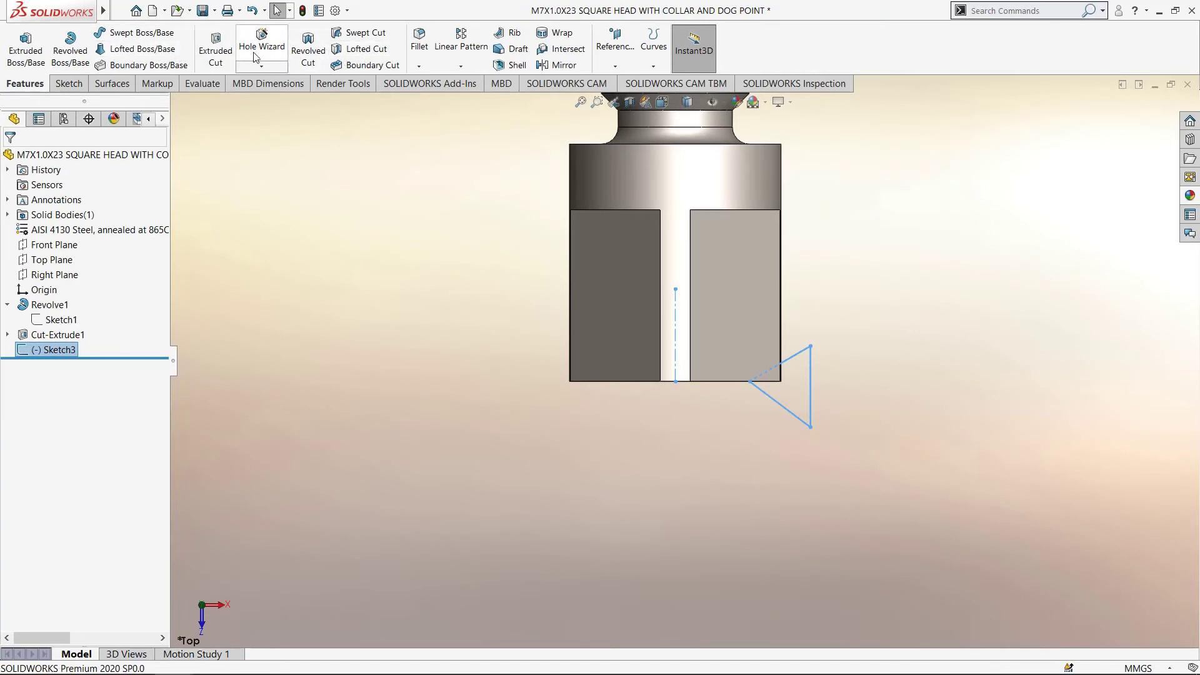
left_click(308, 50)
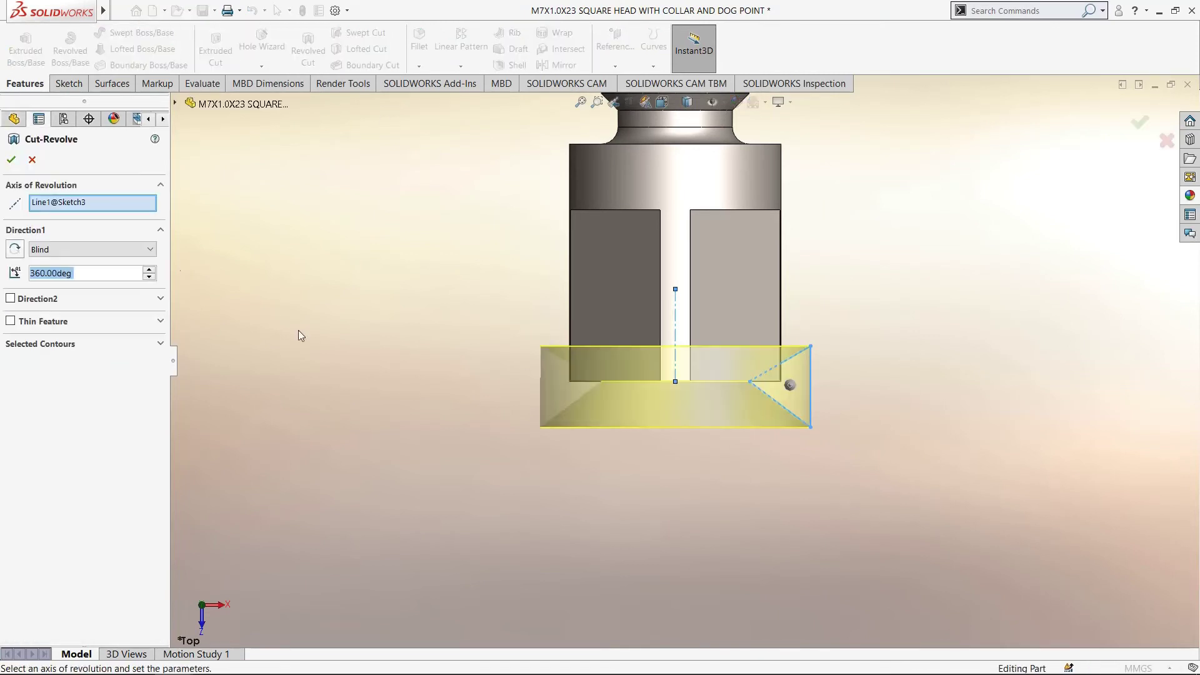
left_click(11, 160)
- Chamfer the collar's outer circular edge facing the shank by 0.5 mm at 45 degrees, with full preview on
scroll(587, 293, "up", 2)
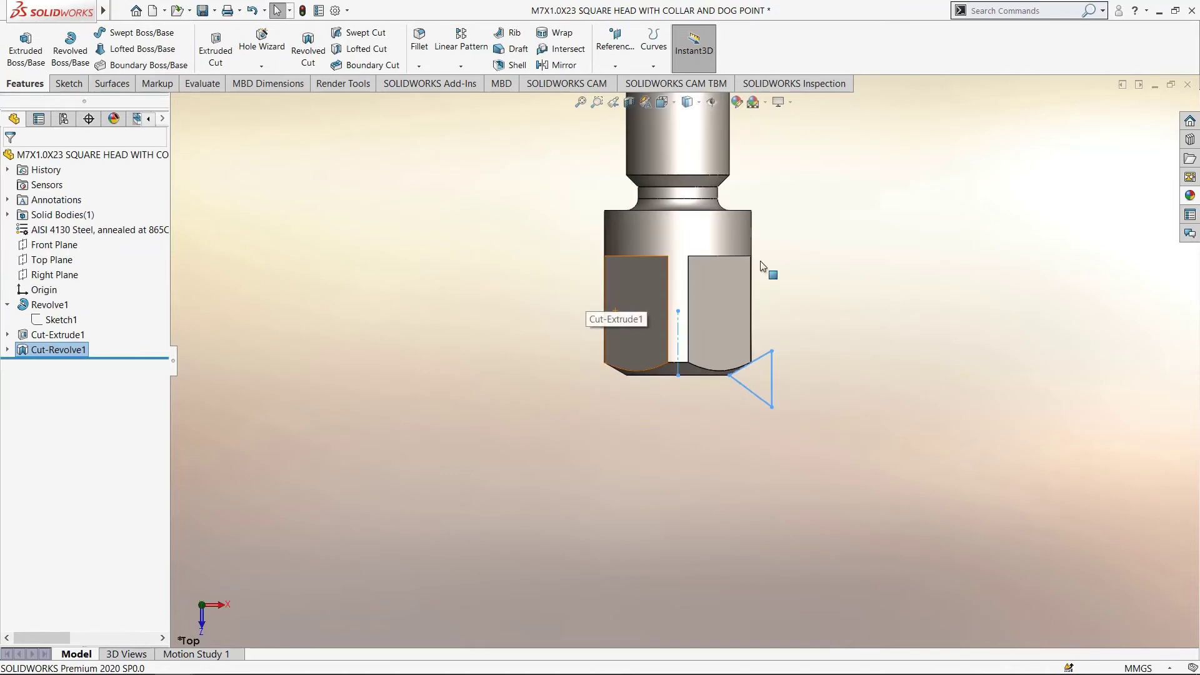
middle_click_drag(831, 322, 820, 255)
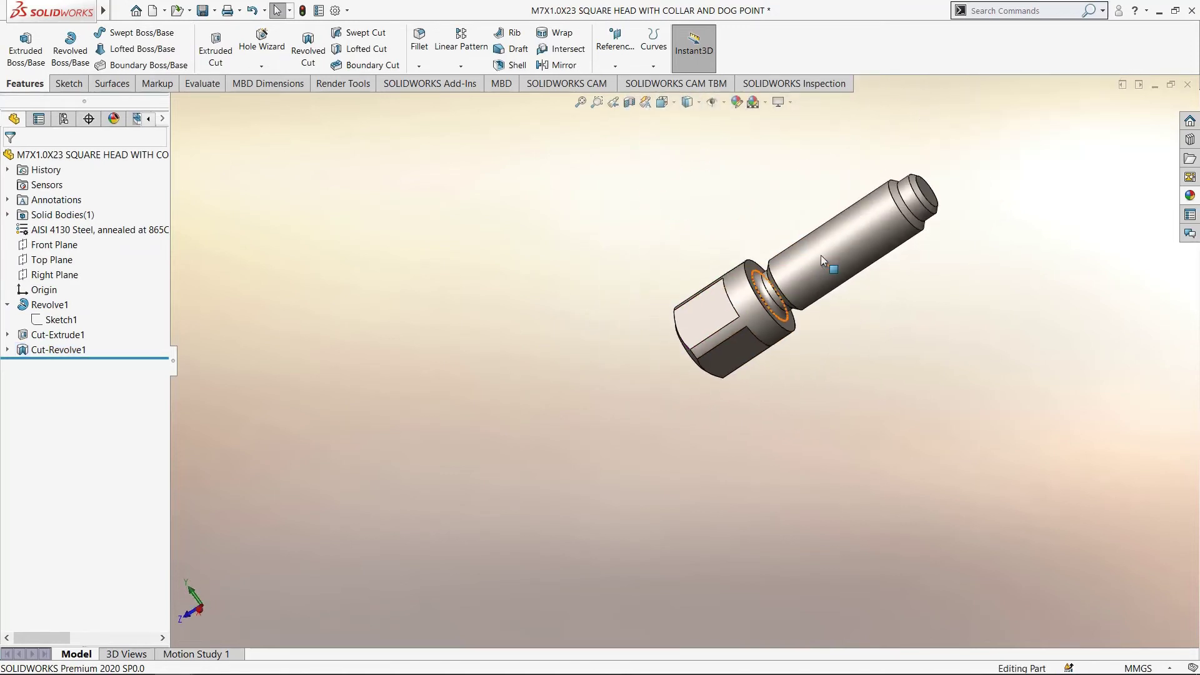
scroll(850, 337, "down", 3)
middle_click_drag(851, 350, 812, 325)
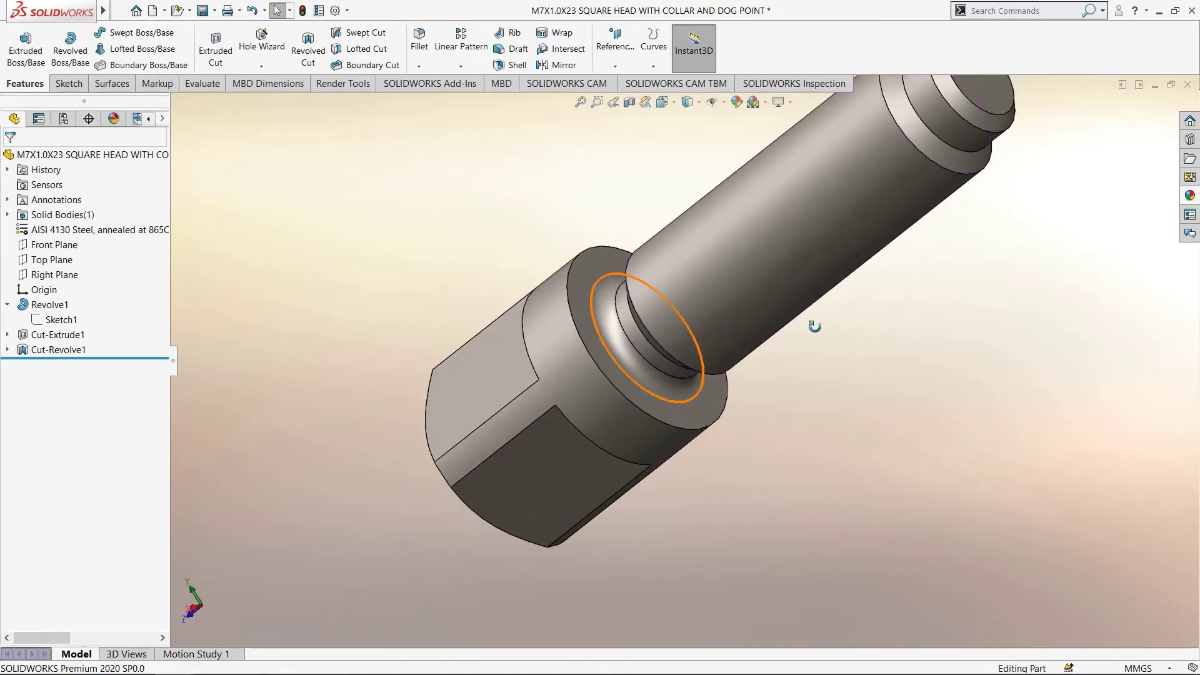
left_click(419, 66)
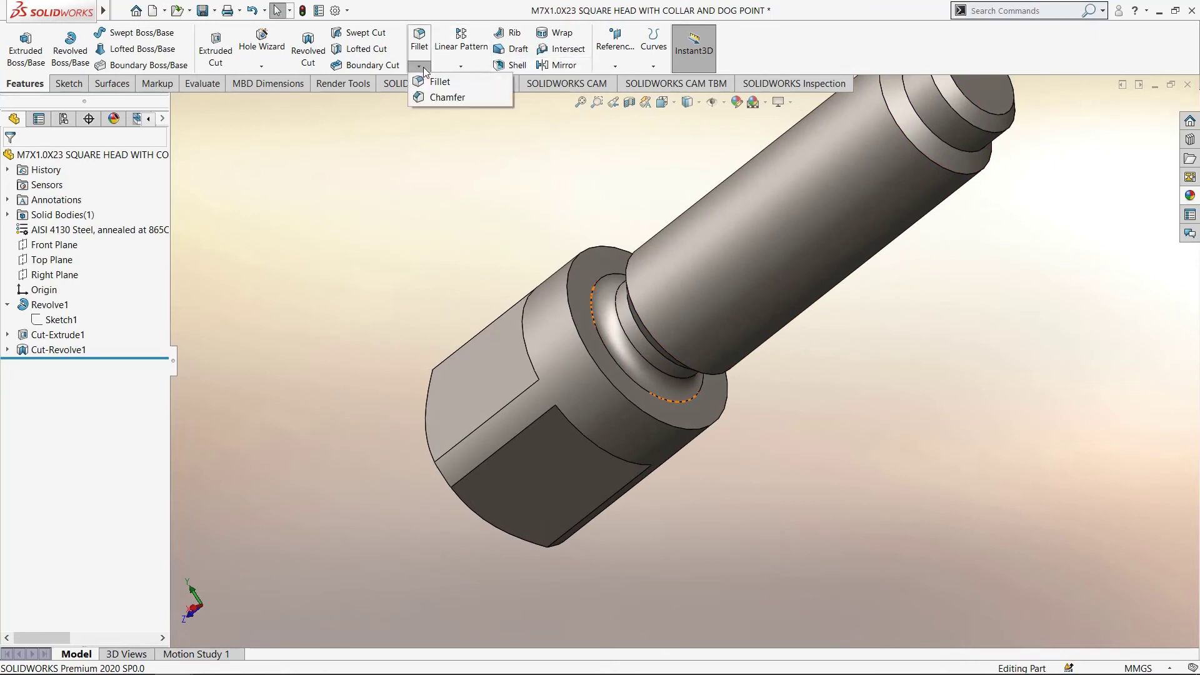
left_click(439, 98)
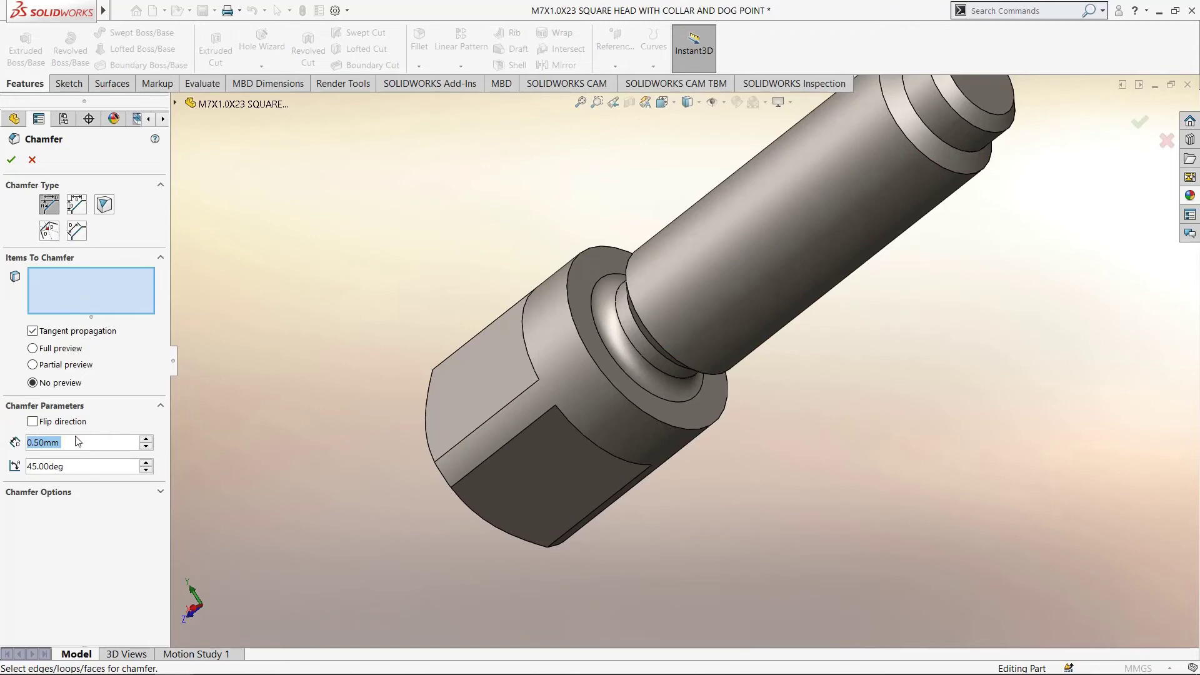
left_click(604, 377)
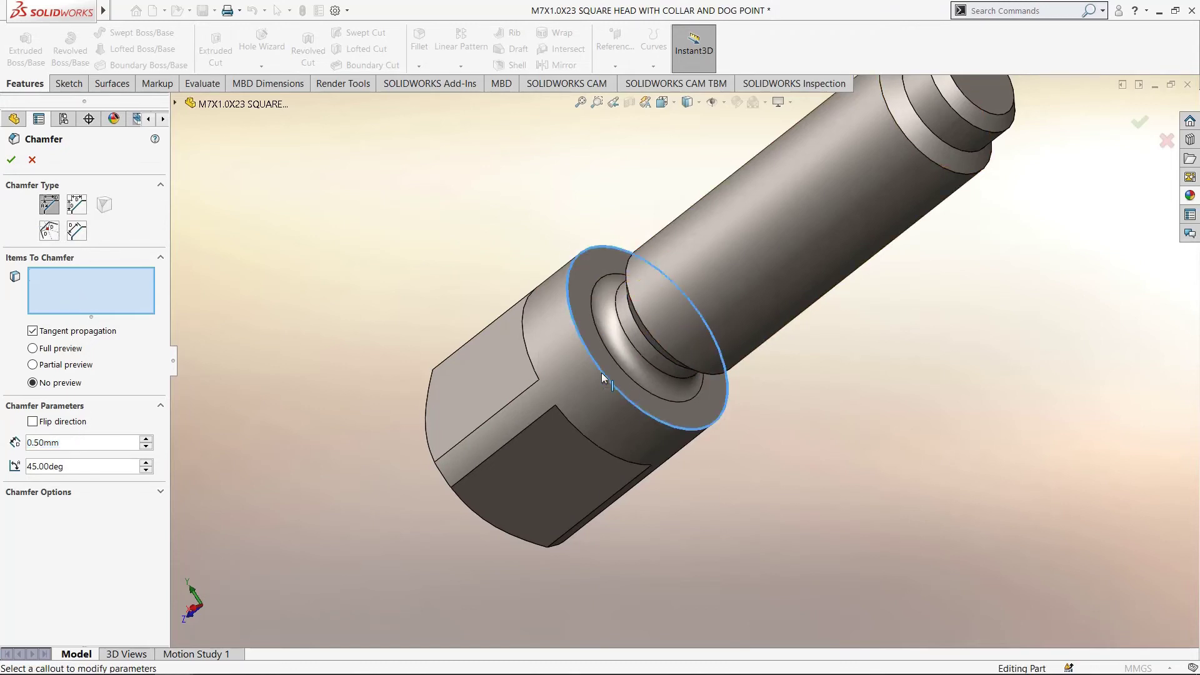
left_click(34, 348)
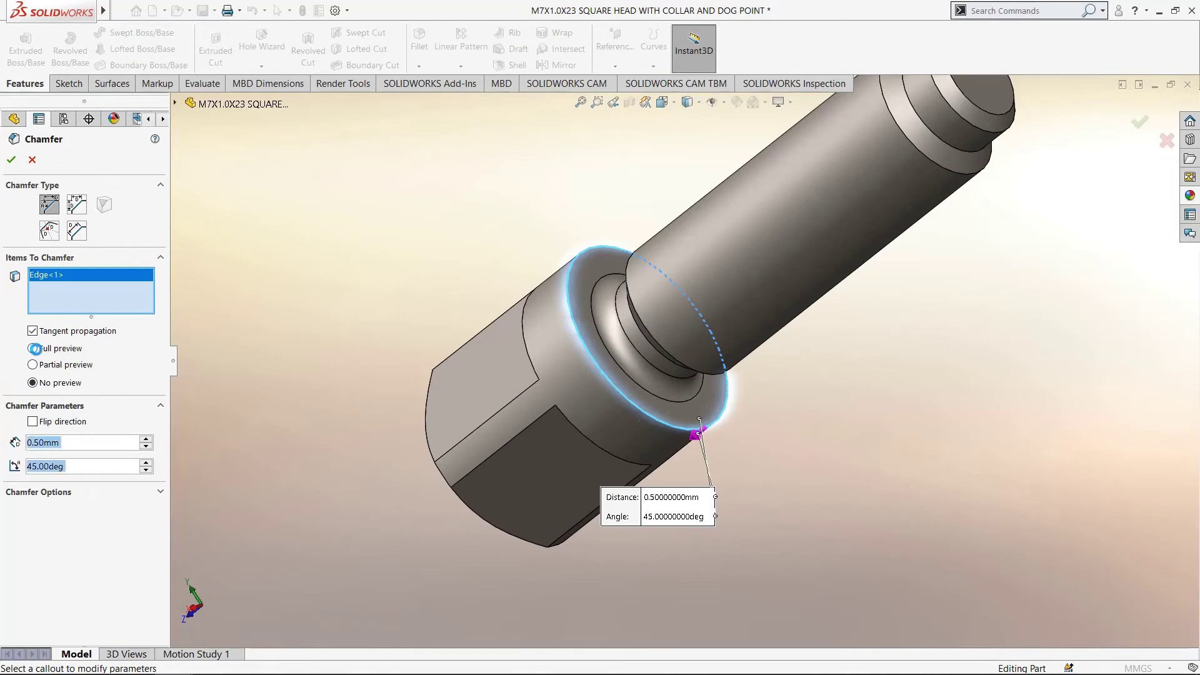
middle_click_drag(207, 322, 286, 291)
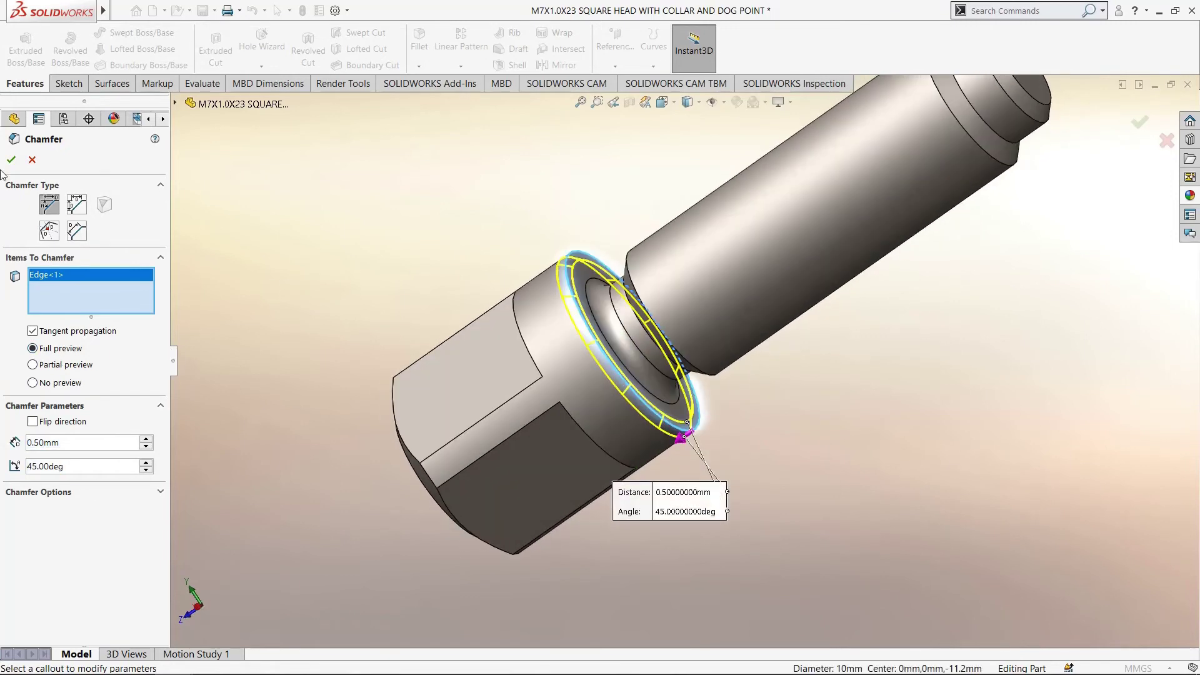
left_click(12, 160)
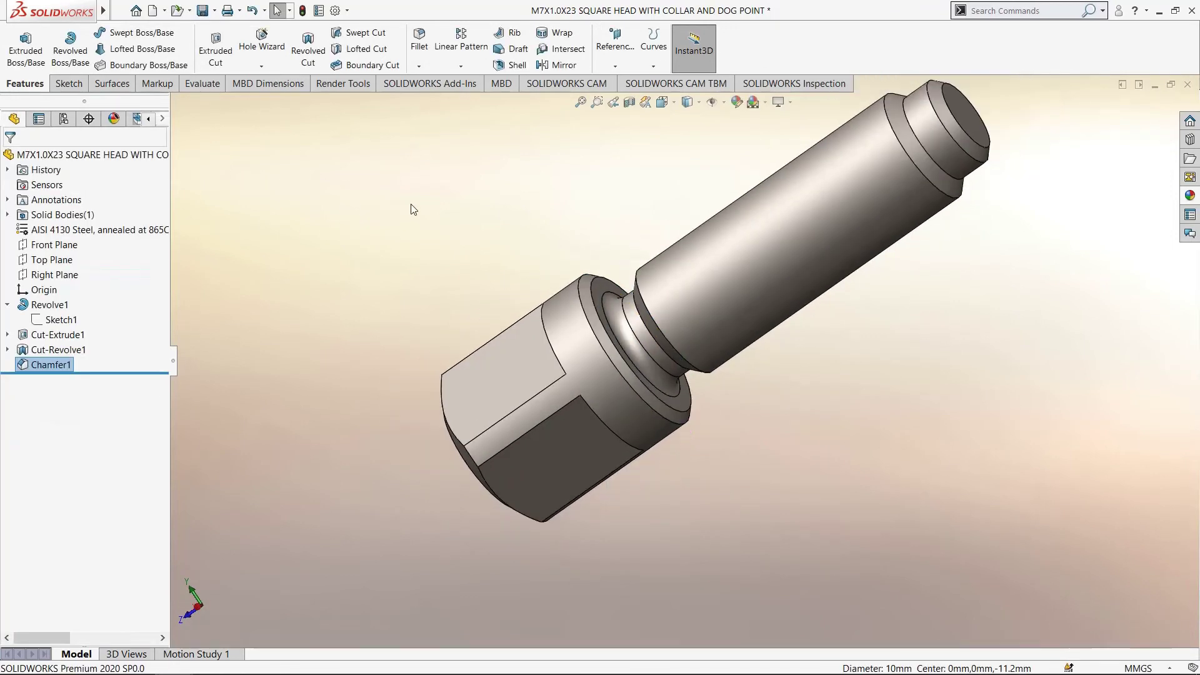
left_click(262, 66)
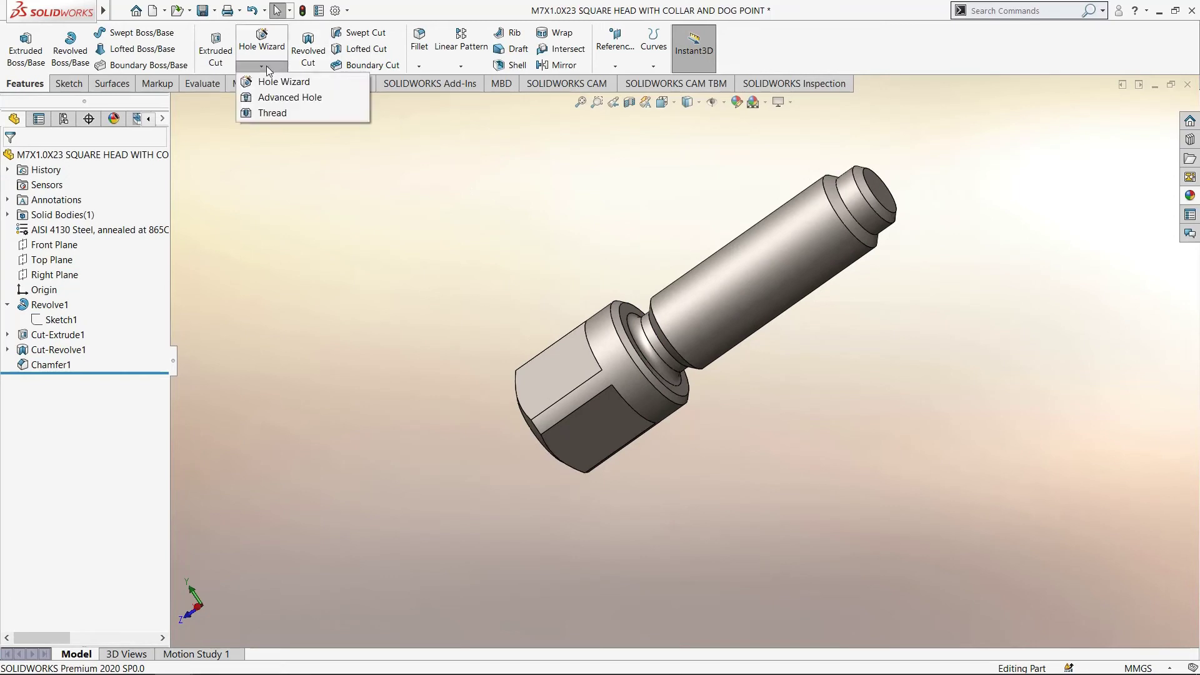
left_click(272, 112)
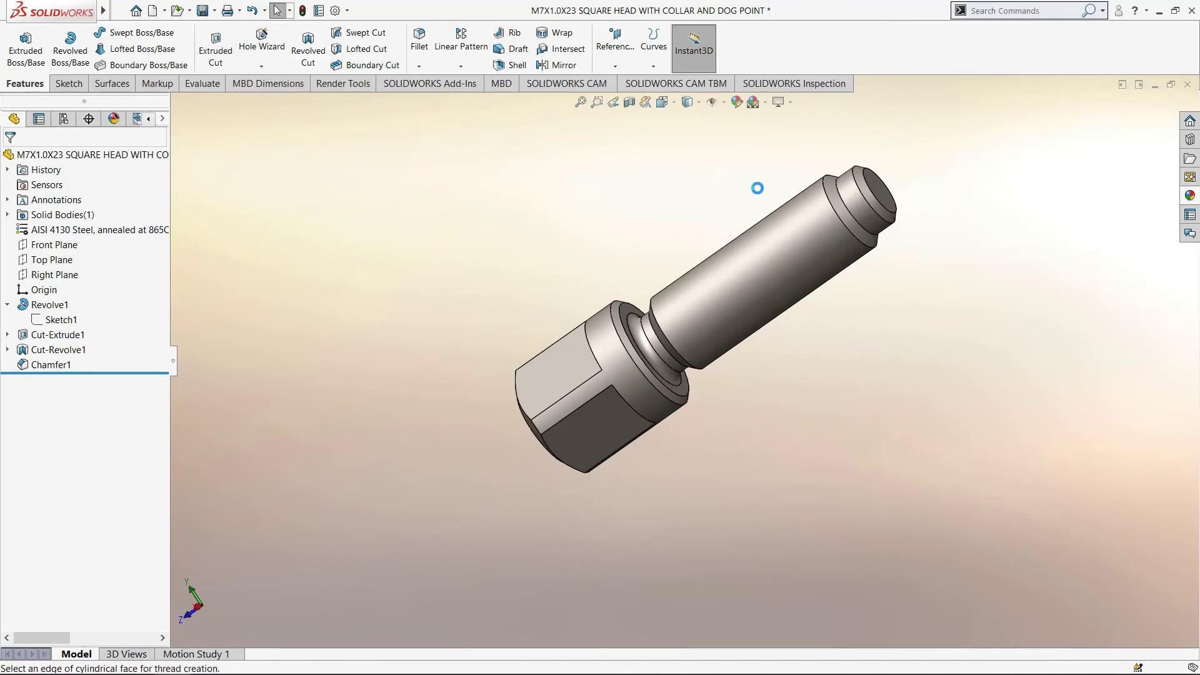
left_click(695, 366)
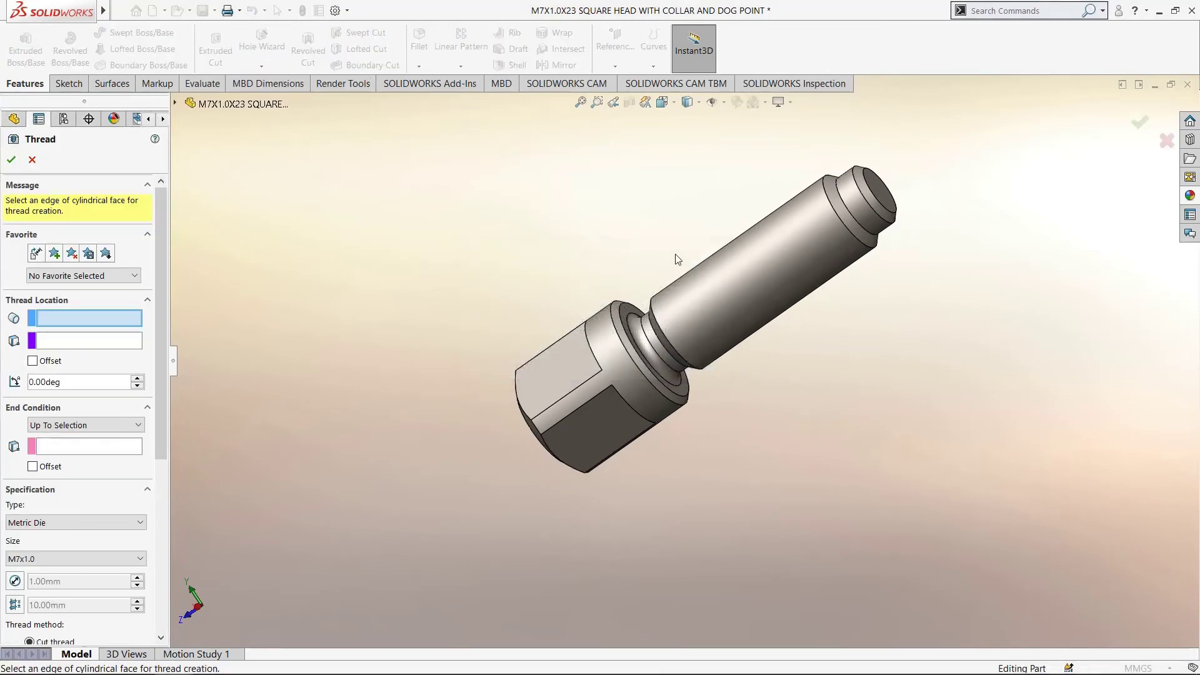
middle_click_drag(688, 369, 929, 457)
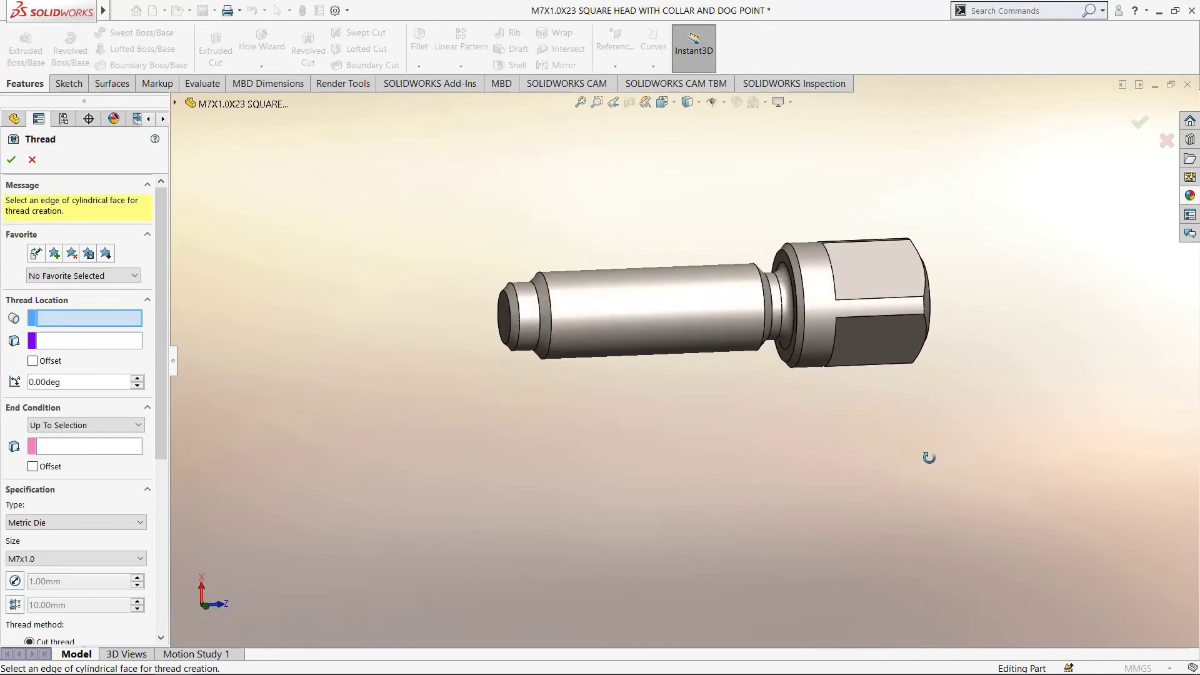
left_click(550, 312)
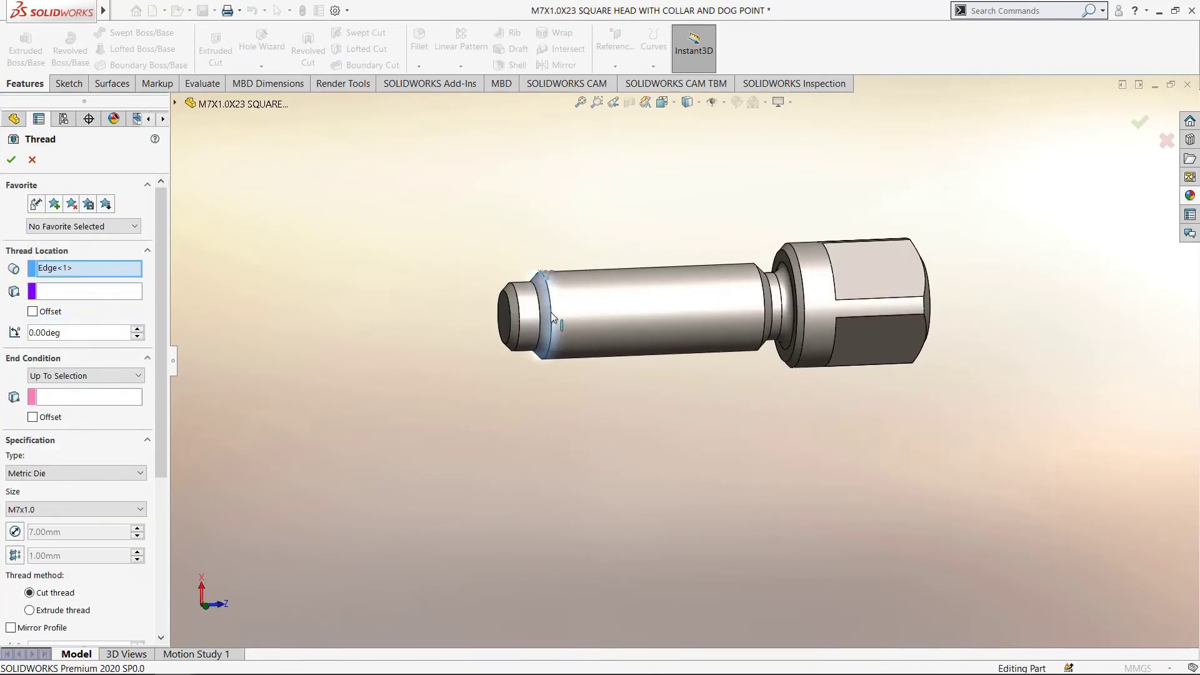
left_click(33, 312)
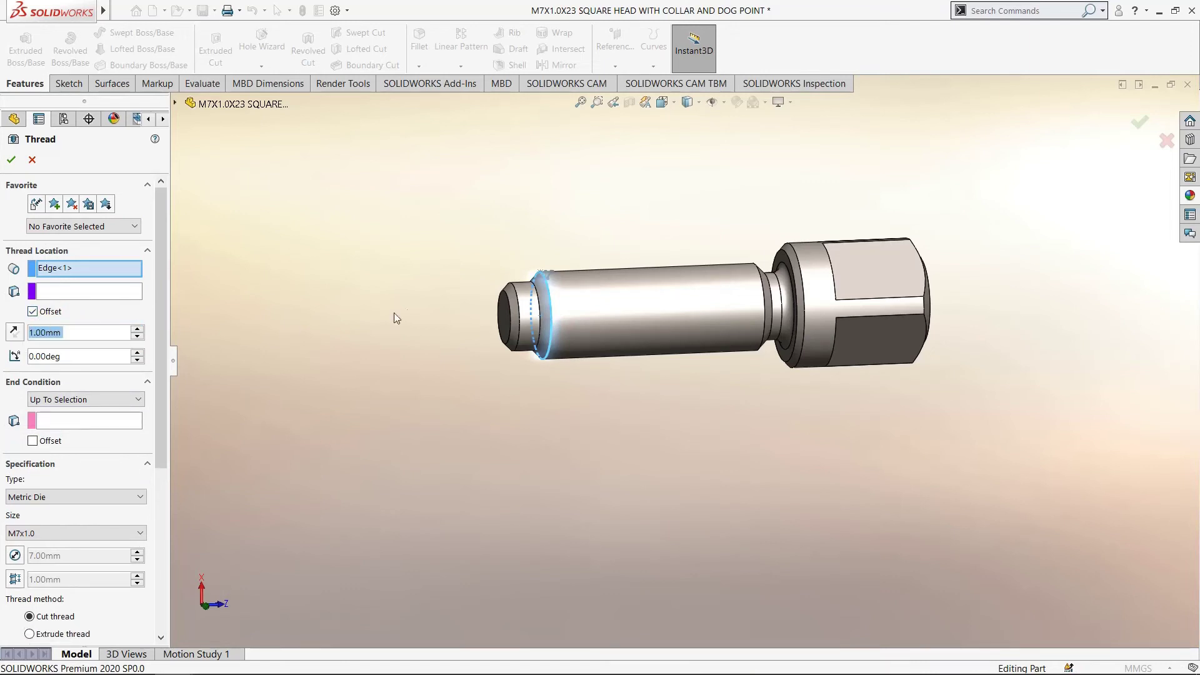
middle_click_drag(394, 312, 511, 360)
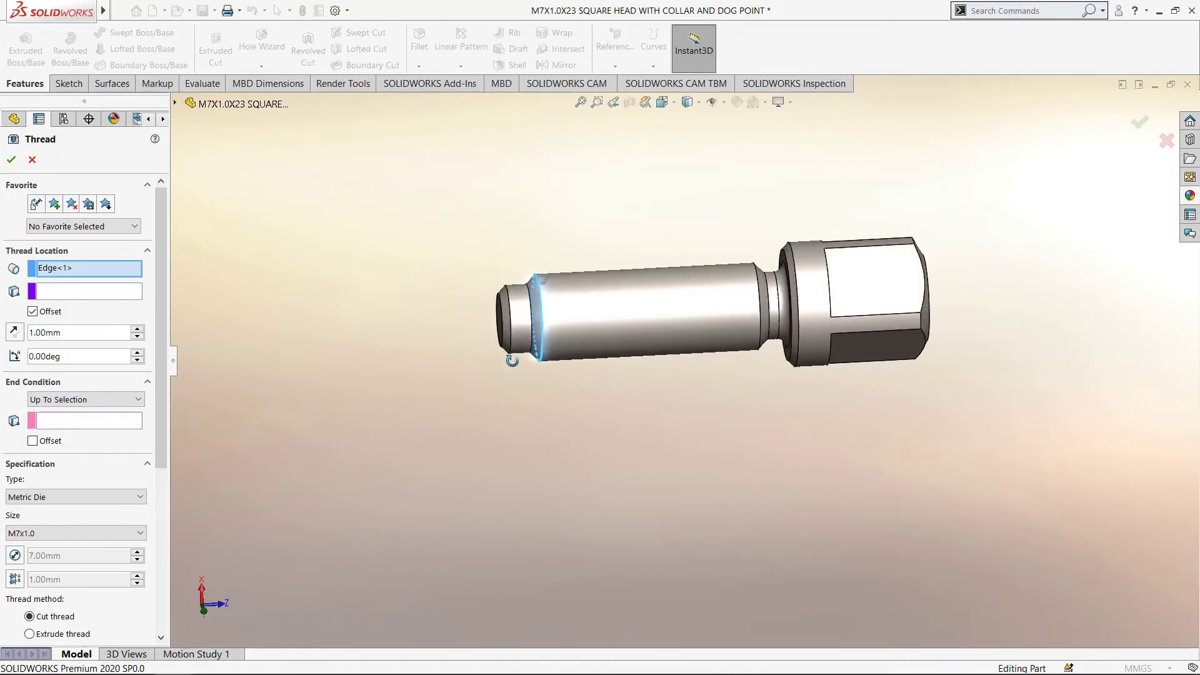
left_click(91, 400)
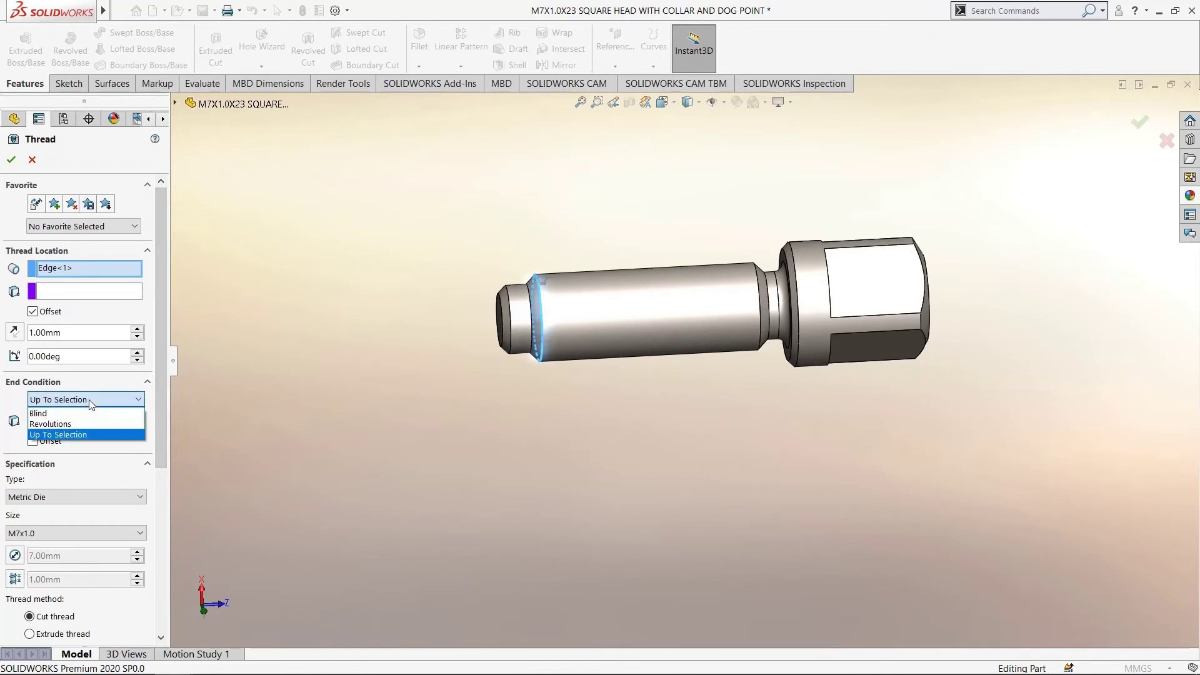
left_click(91, 401)
scroll(762, 307, "down", 5)
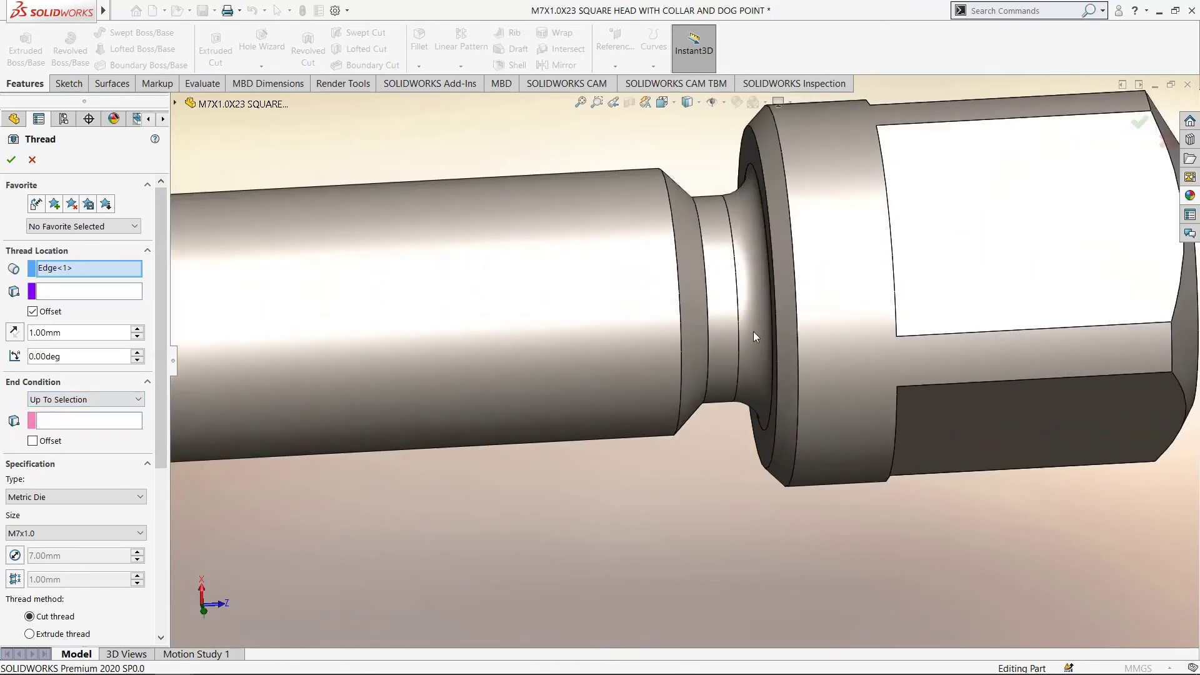
left_click(705, 335)
scroll(703, 340, "up", 5)
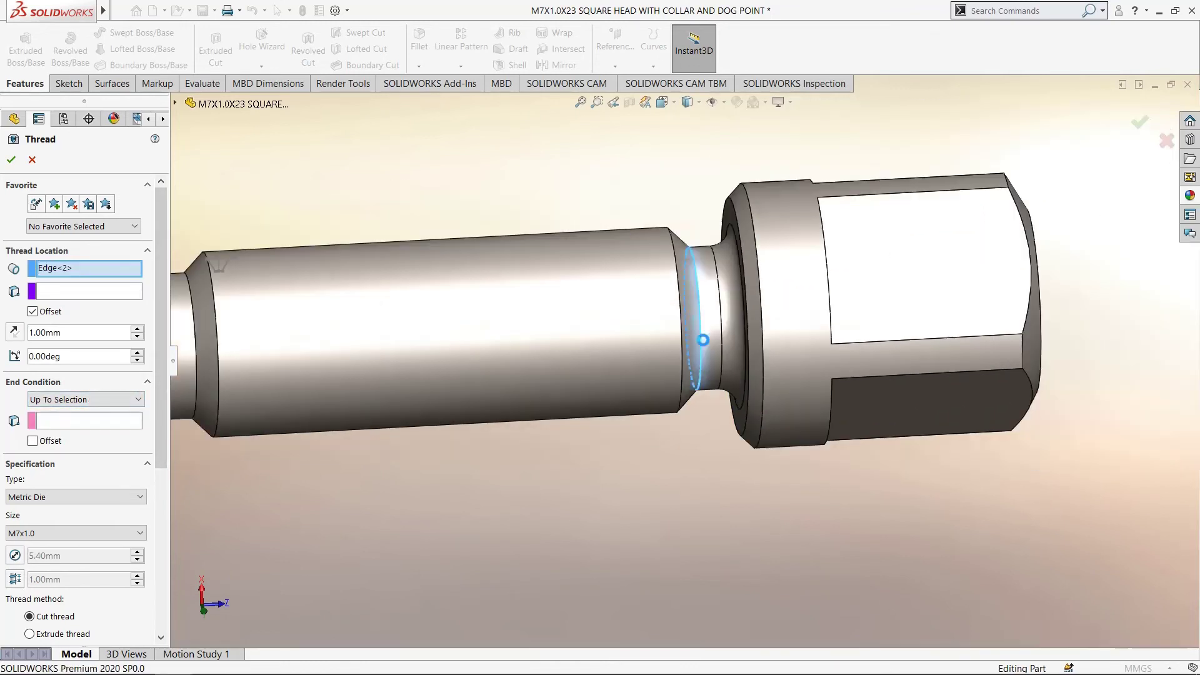
scroll(704, 340, "up", 1)
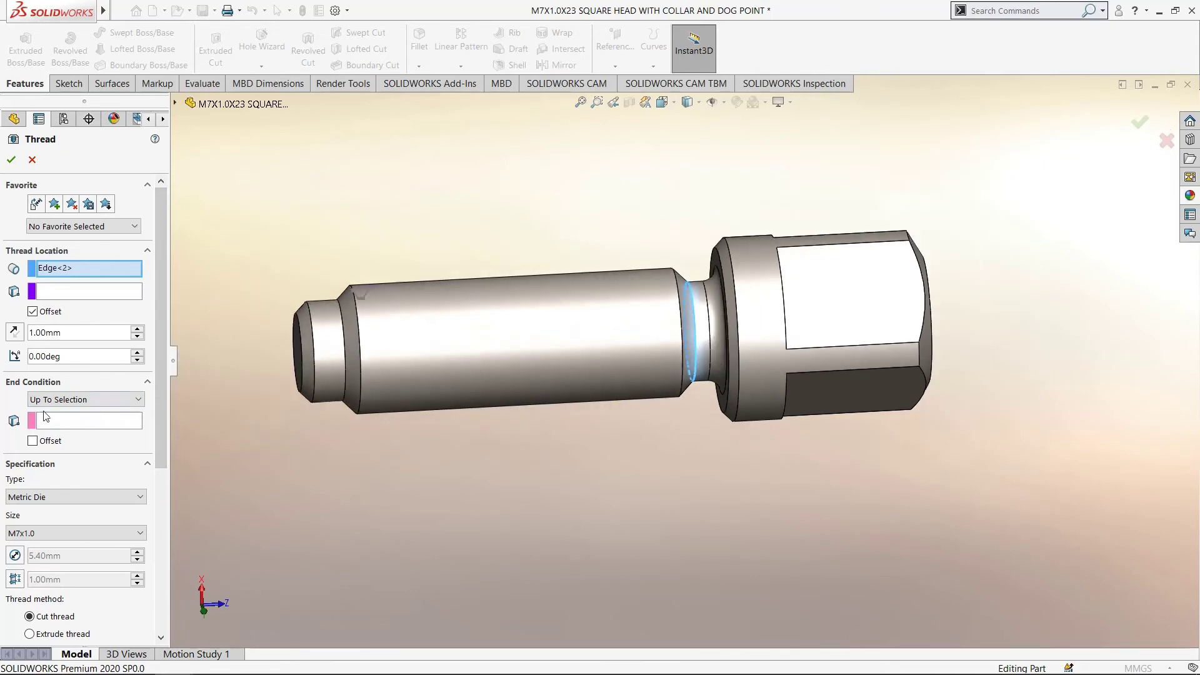
left_click(32, 160)
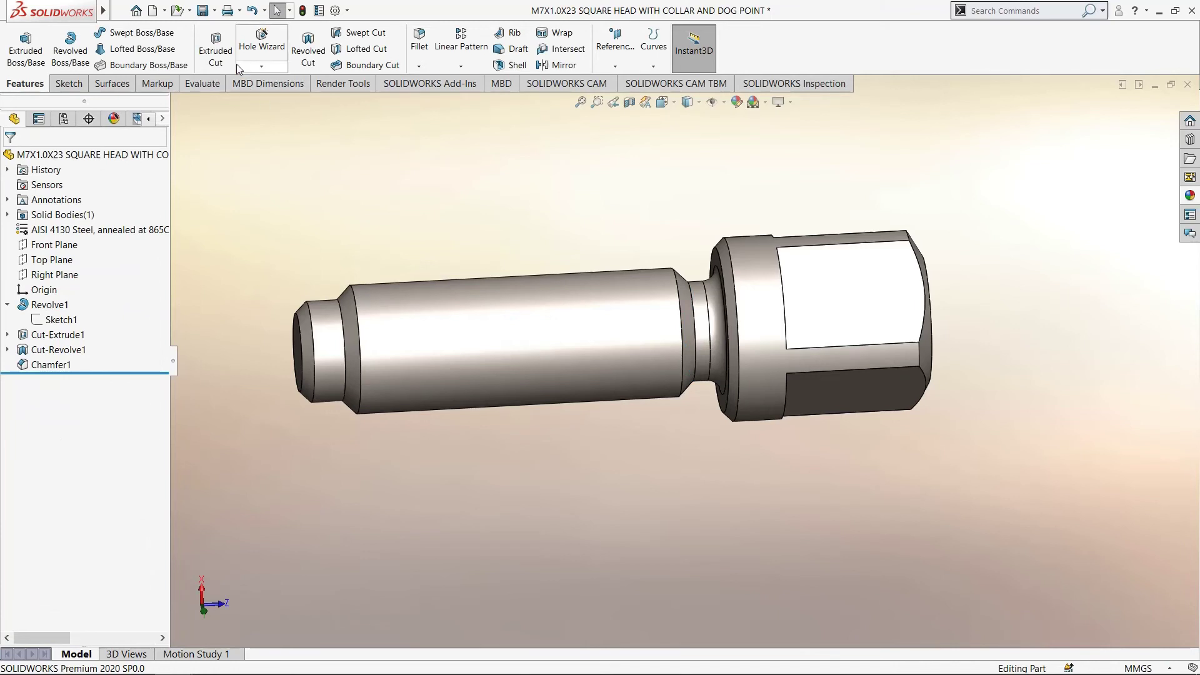
- Start a thread from the shank's outer circular edge nearest the dog point, using a Blind end condition
left_click(262, 67)
left_click(264, 115)
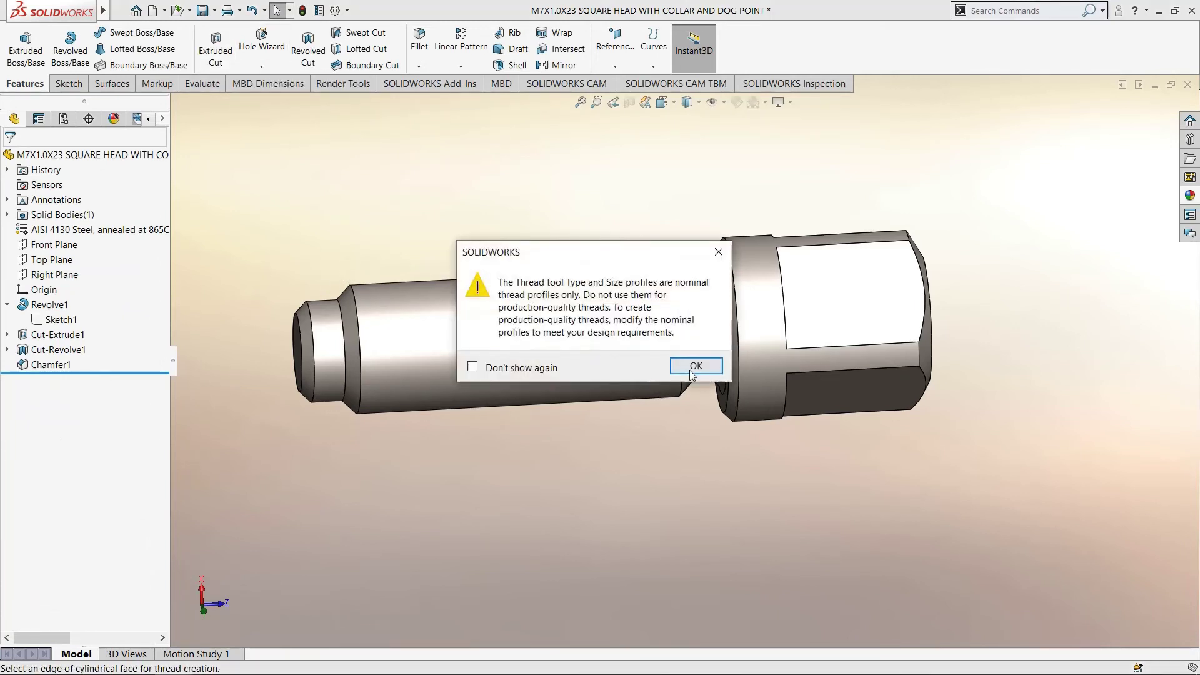
left_click(694, 367)
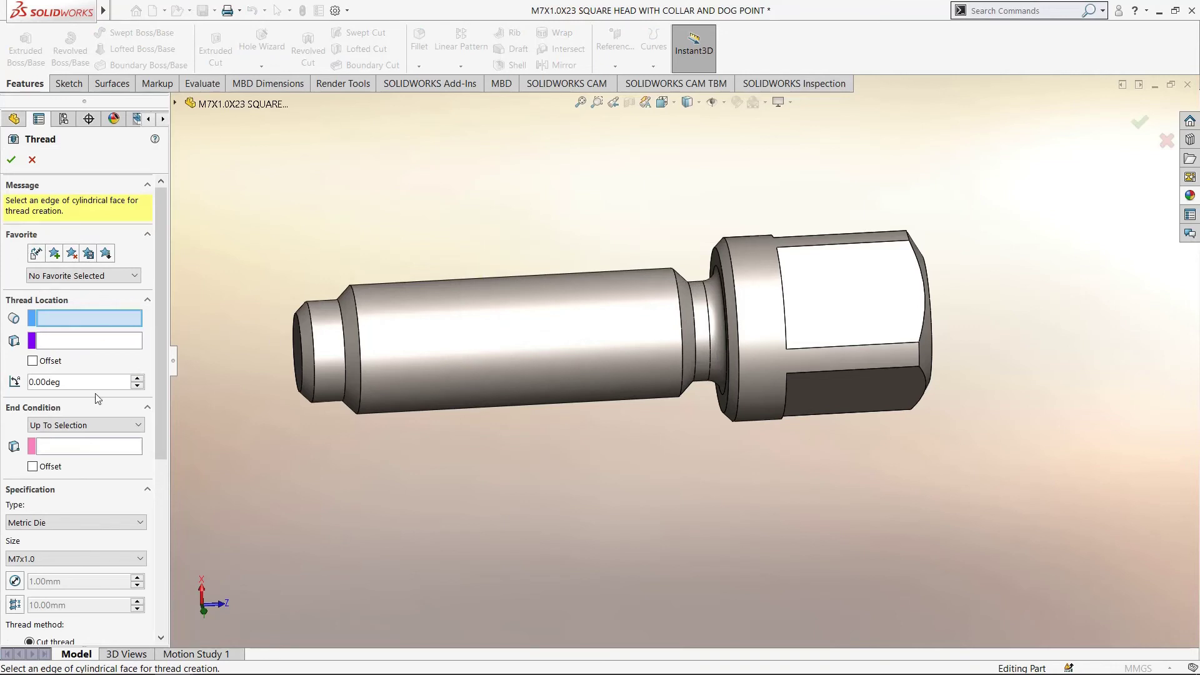
left_click(88, 432)
left_click(86, 439)
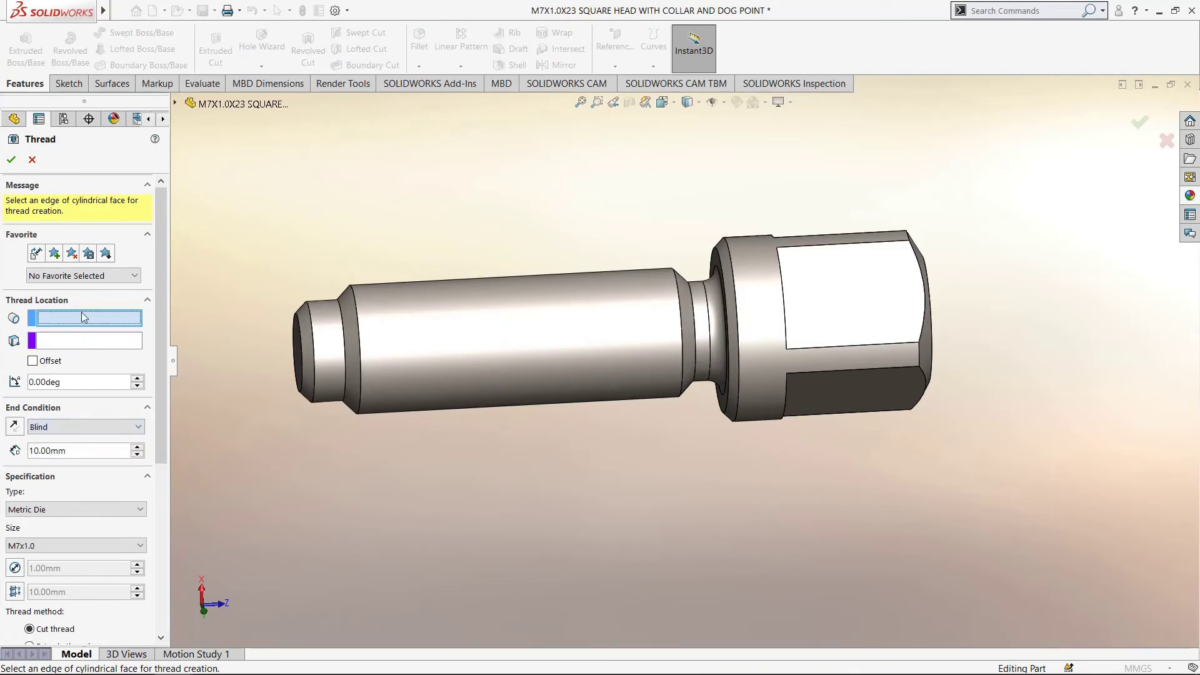
left_click(361, 348)
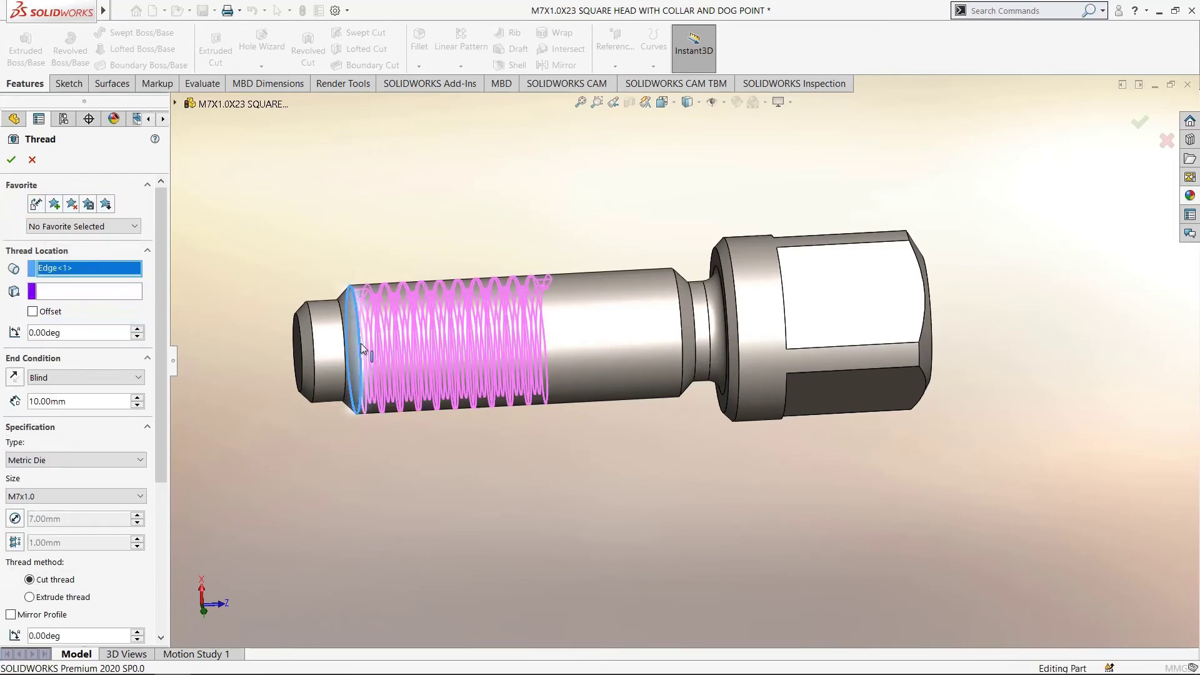
middle_click_drag(361, 347, 368, 408)
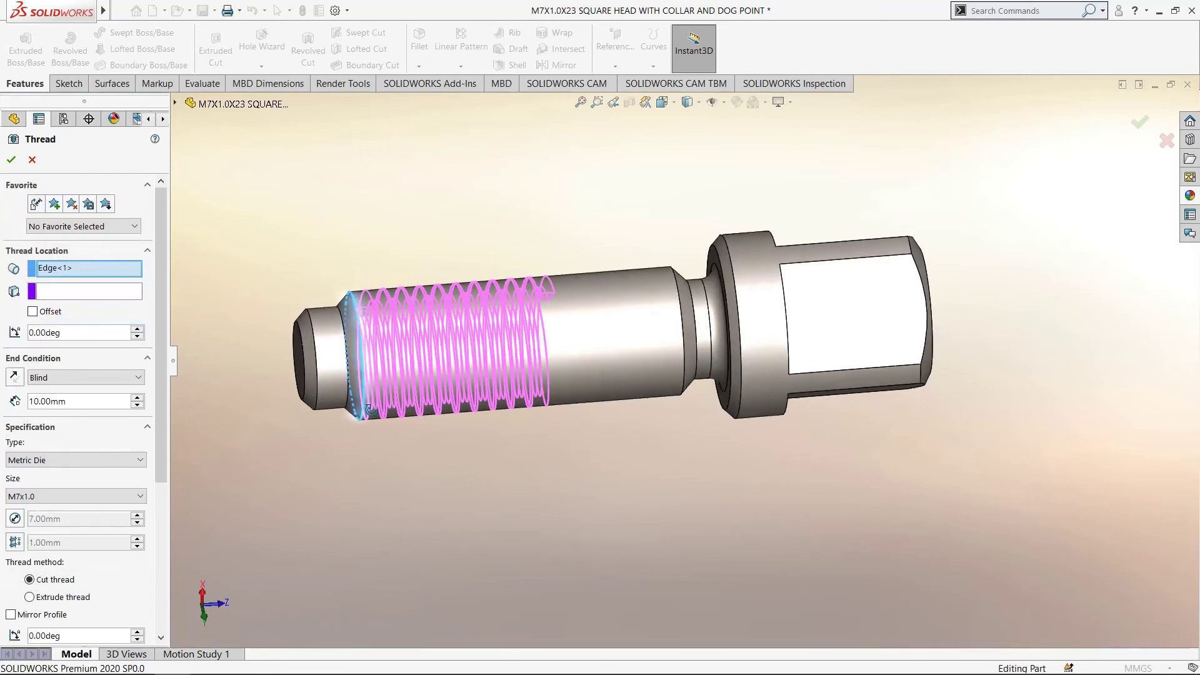
- Offset the thread's start 2.15 mm from the selected edge, reversed so it begins out over the dog point
left_click(32, 312)
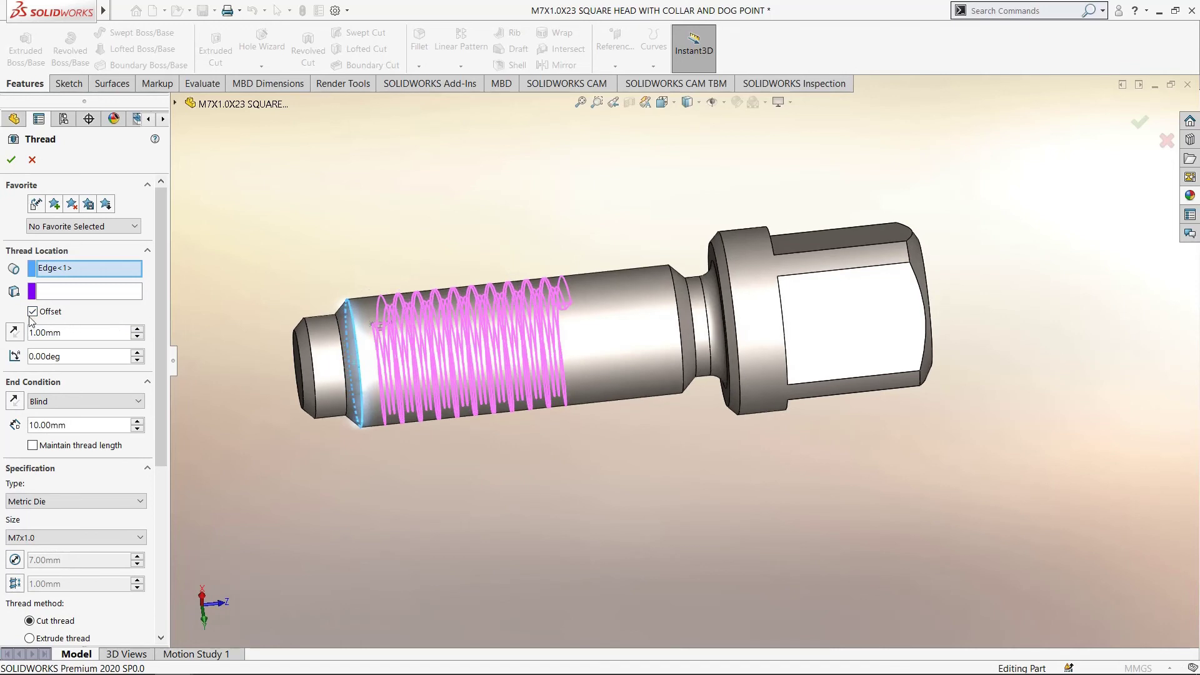
middle_click_drag(280, 262, 275, 470)
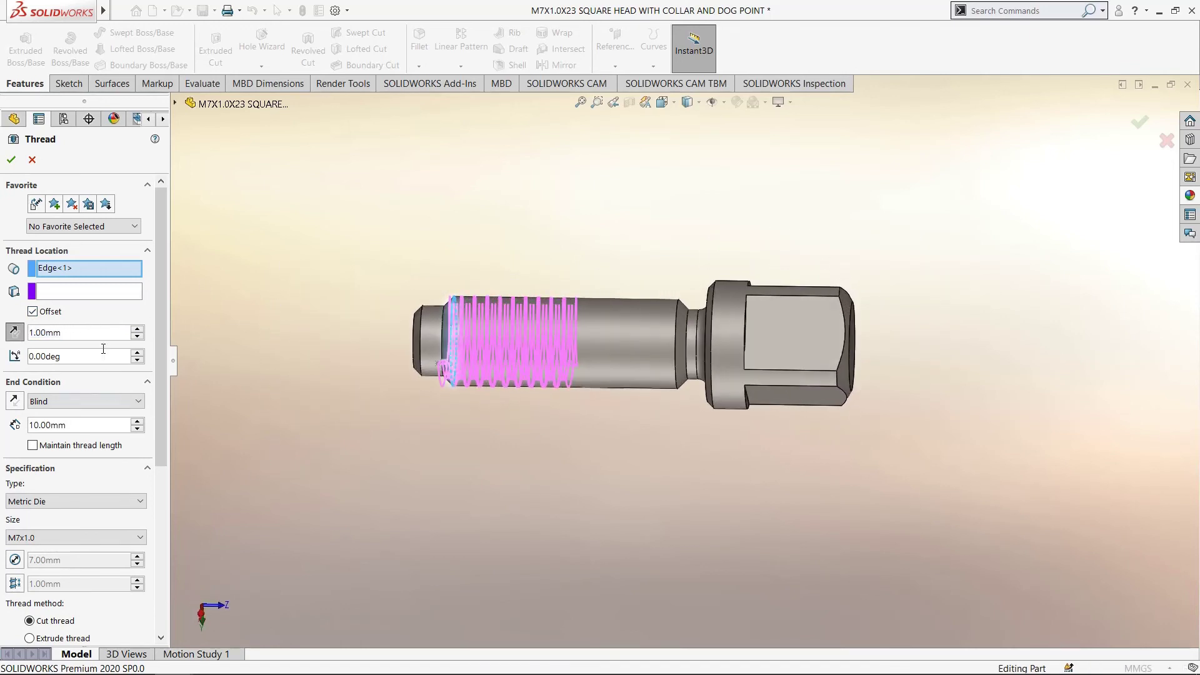
type("2.15mm")
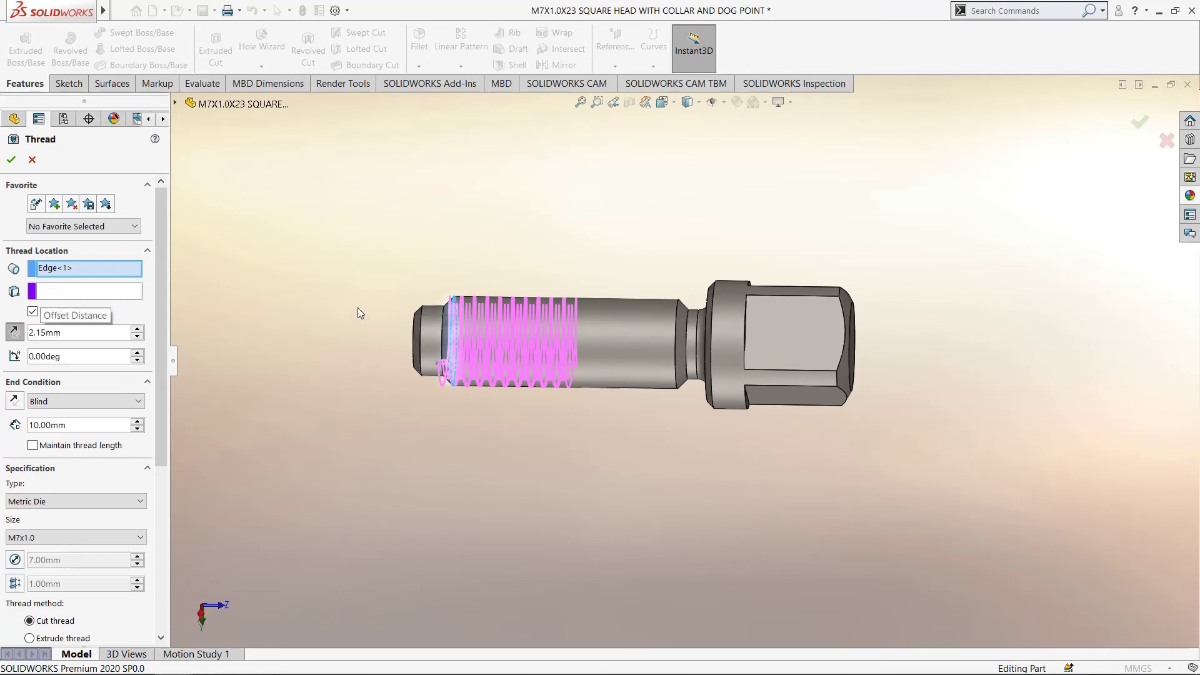
scroll(555, 337, "up", 1)
scroll(628, 361, "down", 2)
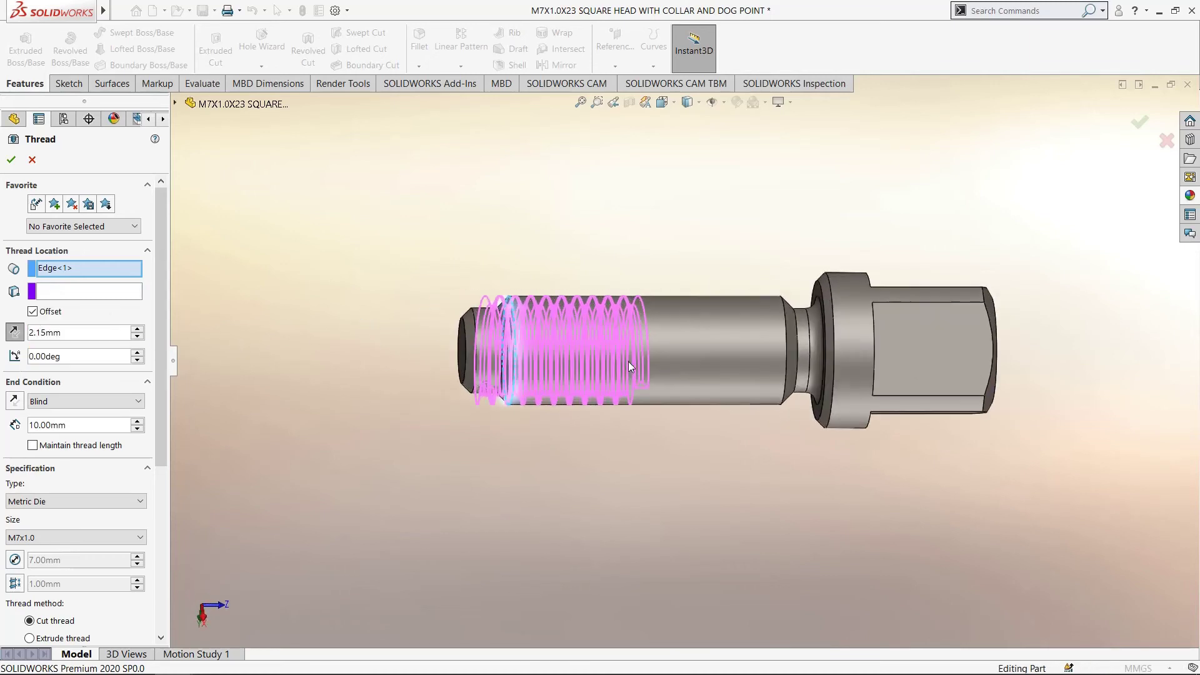
scroll(628, 361, "down", 3)
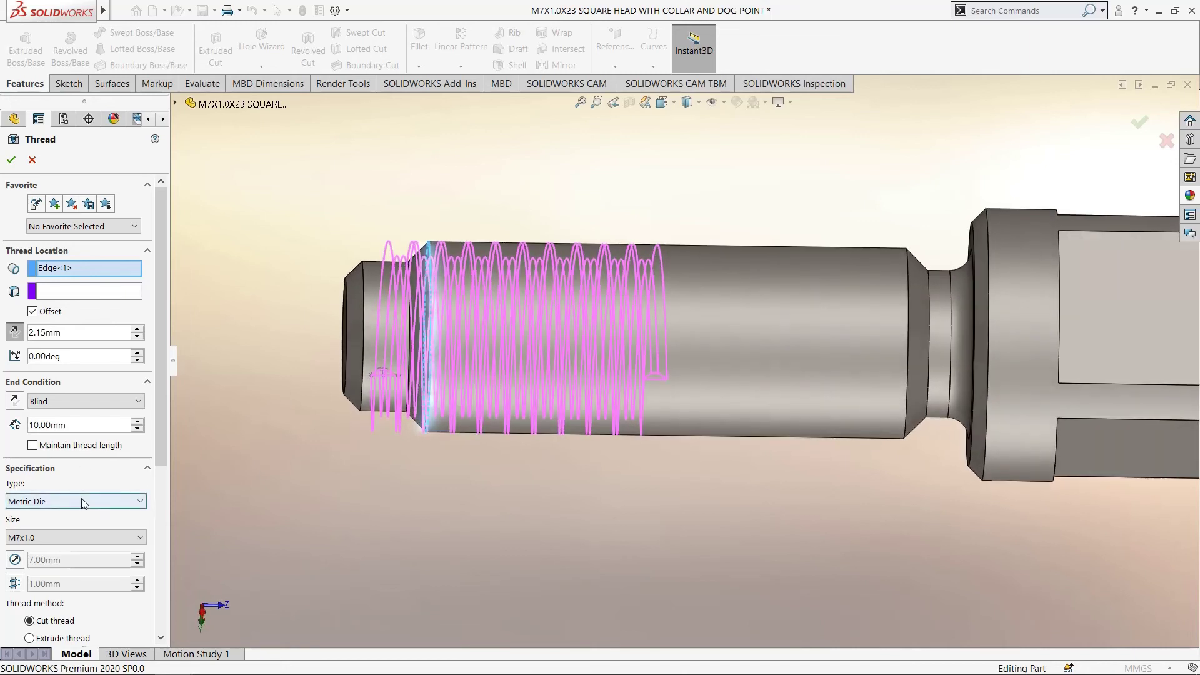
- Specify the thread as type Metric Die, size M7x1.0
left_click(84, 503)
left_click(55, 539)
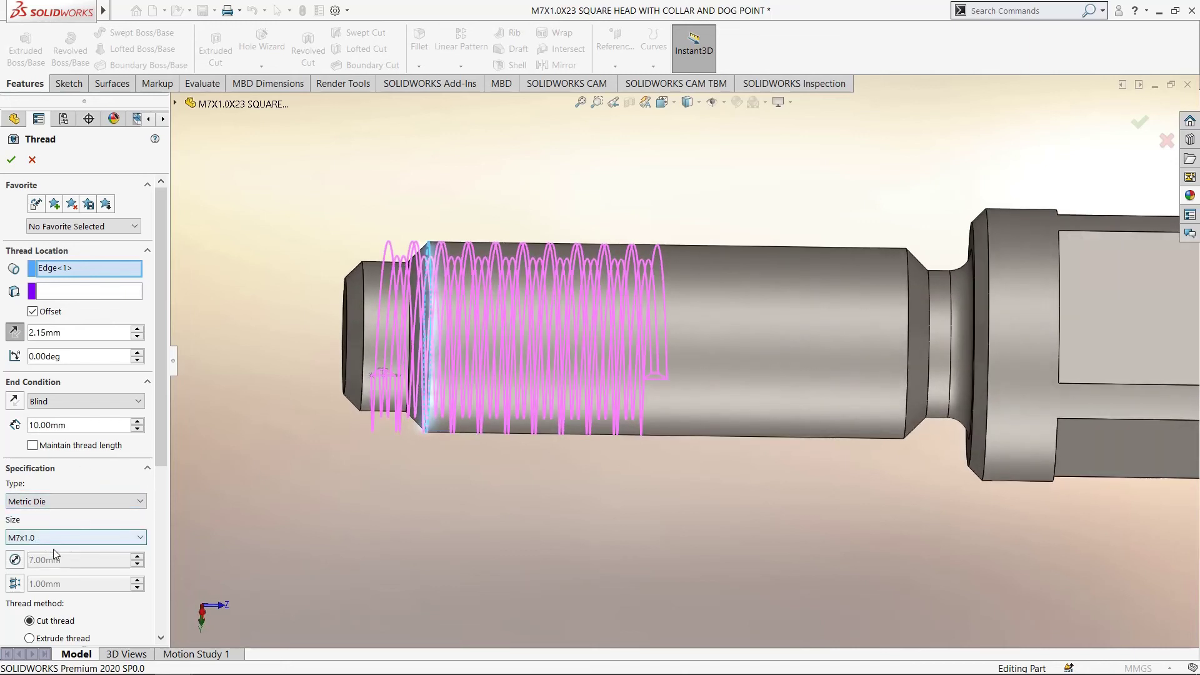
left_click(55, 539)
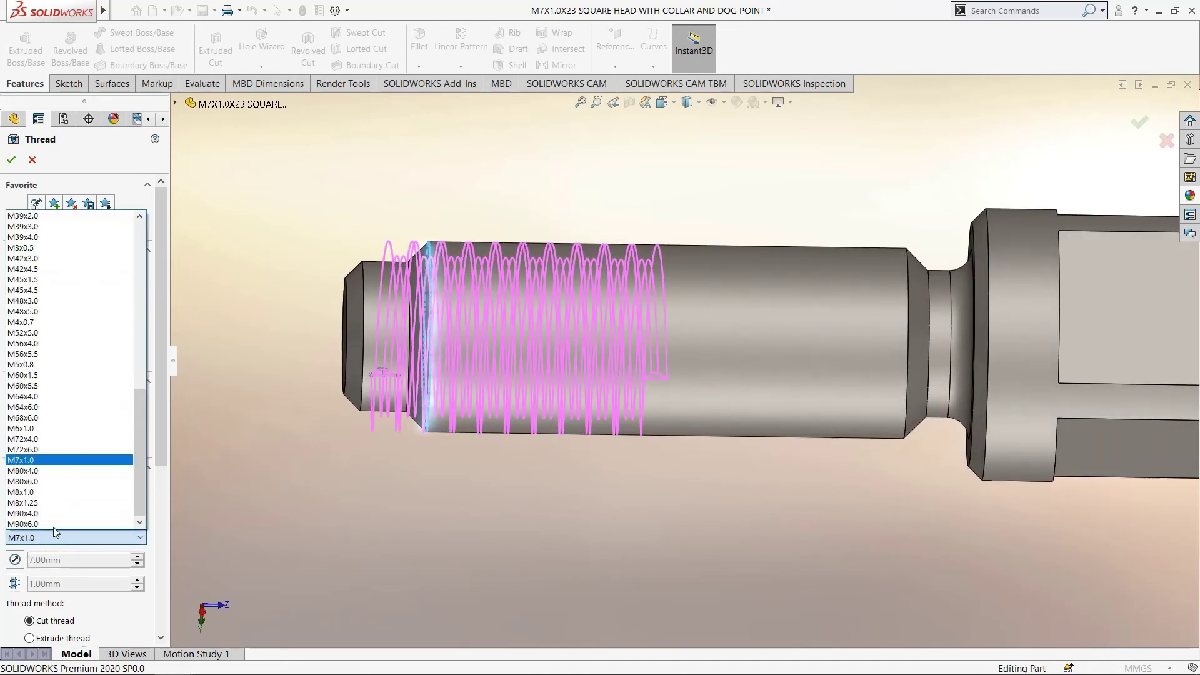
left_click(62, 461)
key("z")
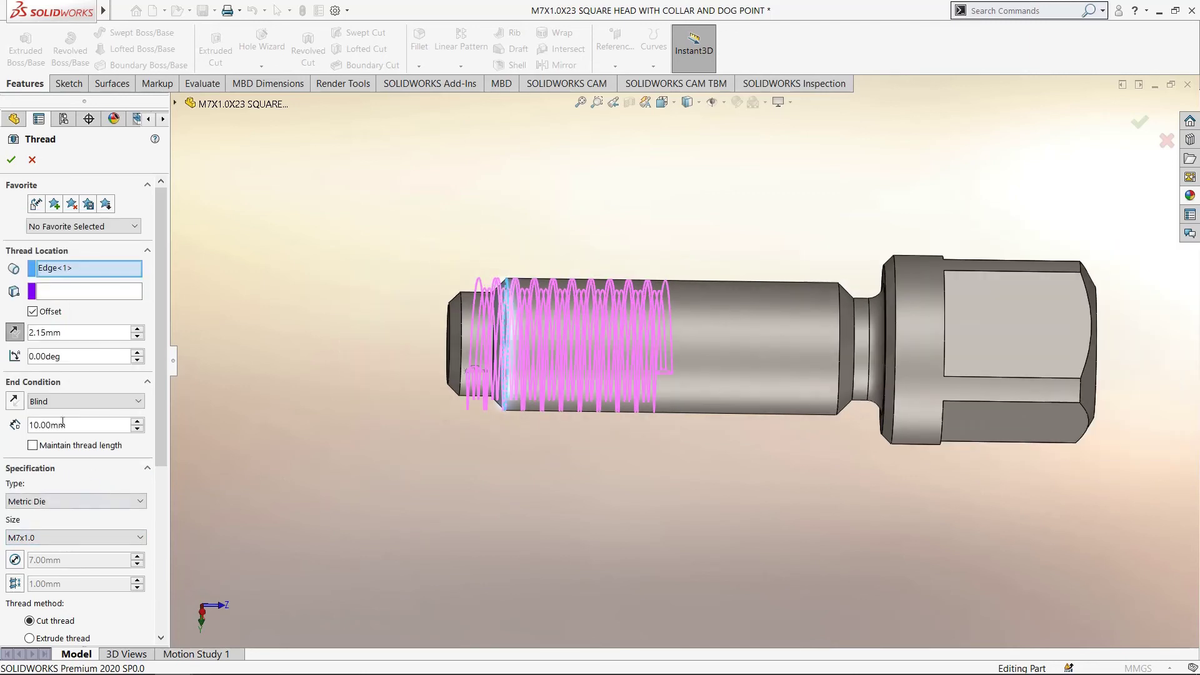
- End the thread Up To Selection at the circular edge where the shank's chamfer meets the neck, and create the cut thread
left_click(71, 404)
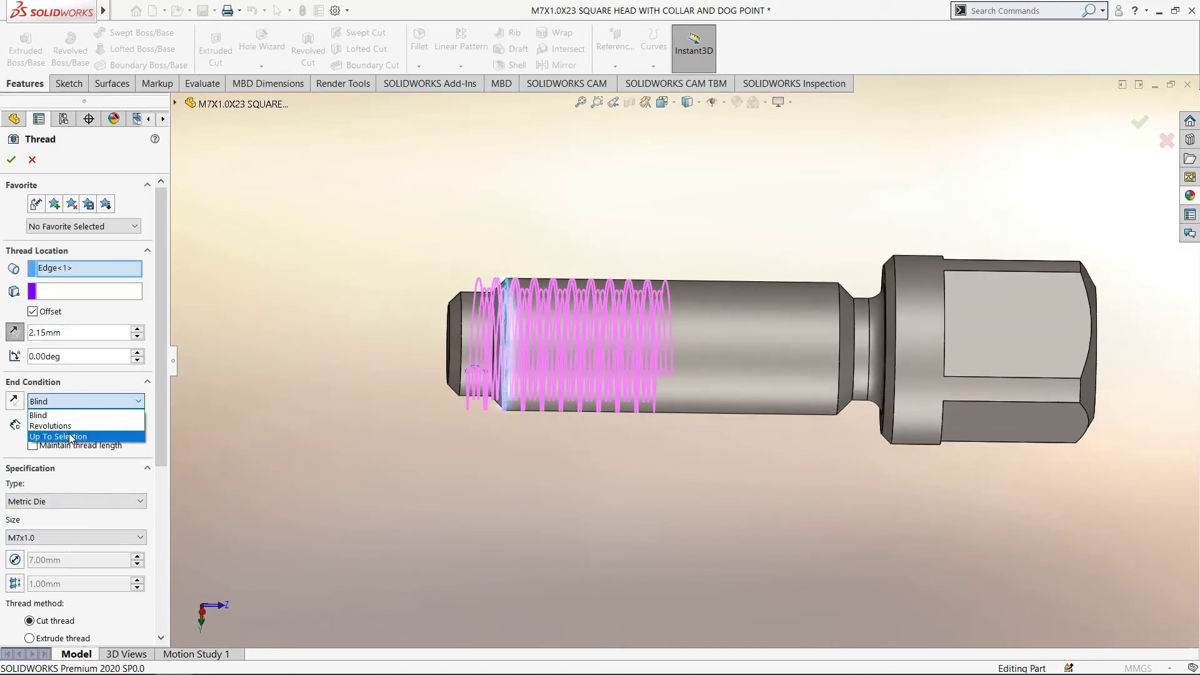
left_click(70, 437)
scroll(815, 392, "down", 6)
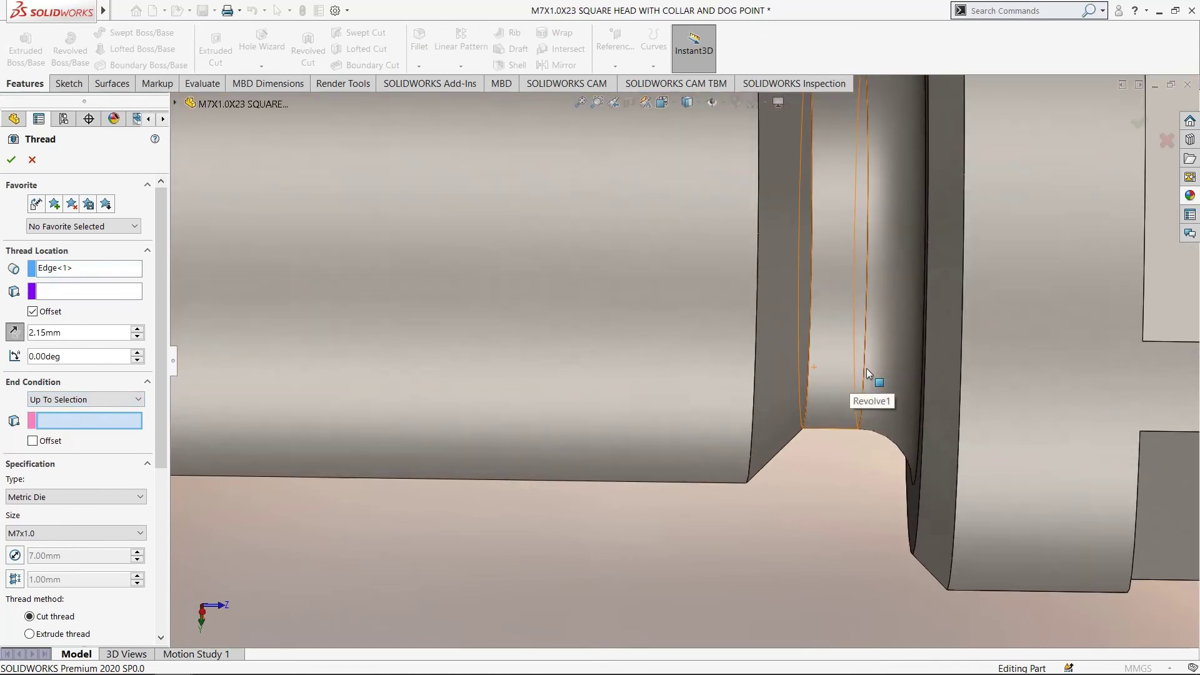
scroll(812, 352, "up", 4)
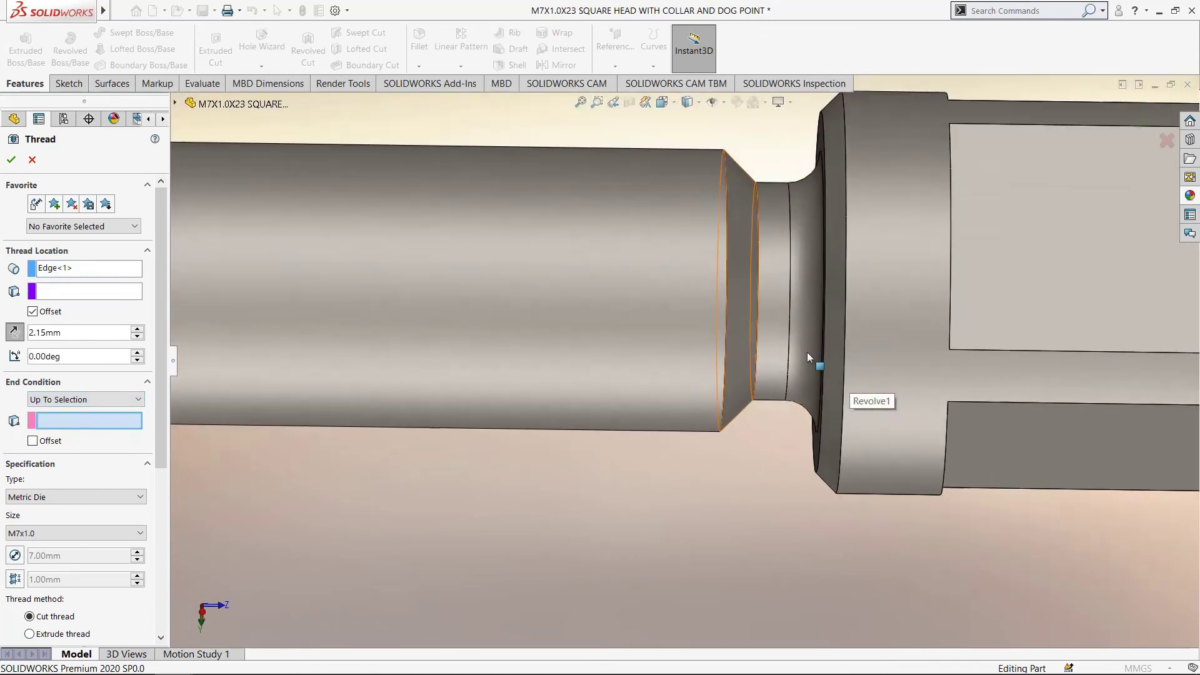
left_click(759, 195)
scroll(728, 239, "up", 4)
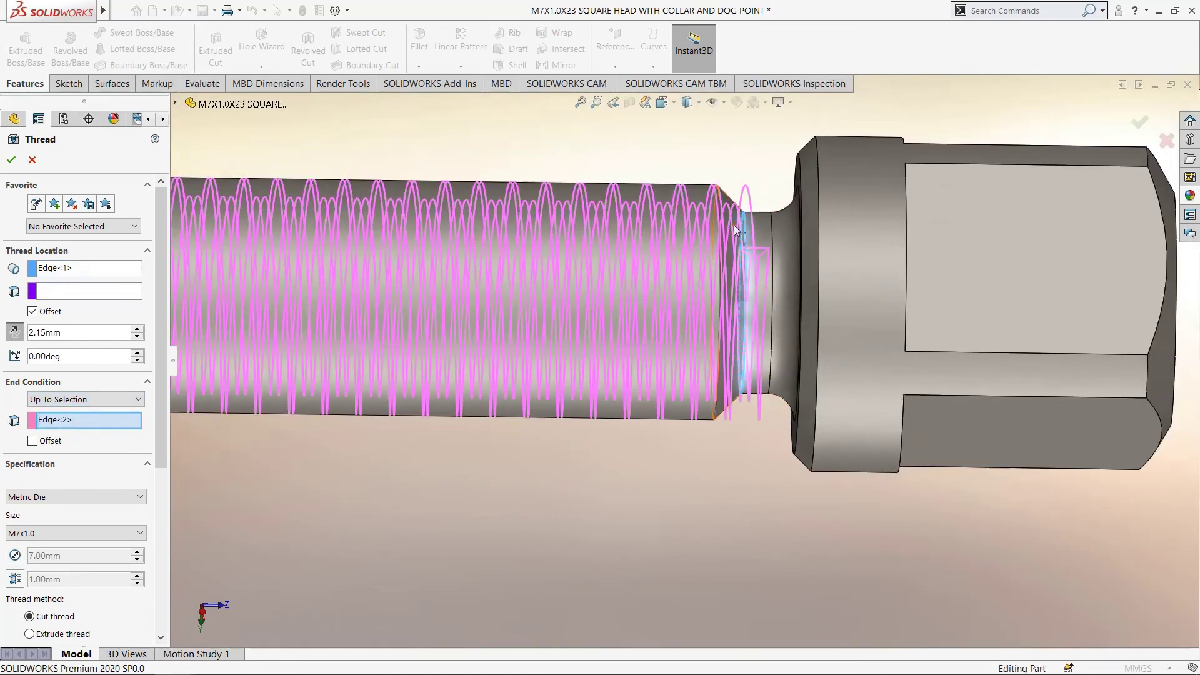
scroll(727, 239, "up", 3)
middle_click_drag(728, 244, 684, 424)
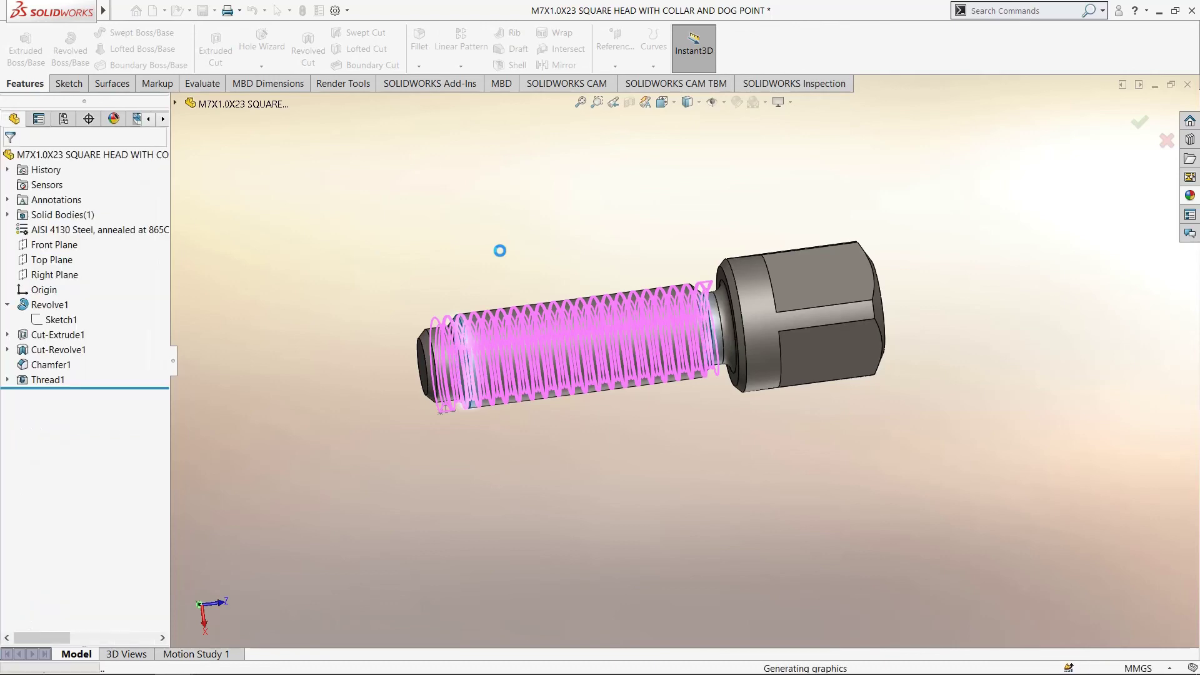
- Collapse the feature tree and inspect the threaded screw from several directions, ending in the isometric view
middle_click_drag(502, 256, 464, 458)
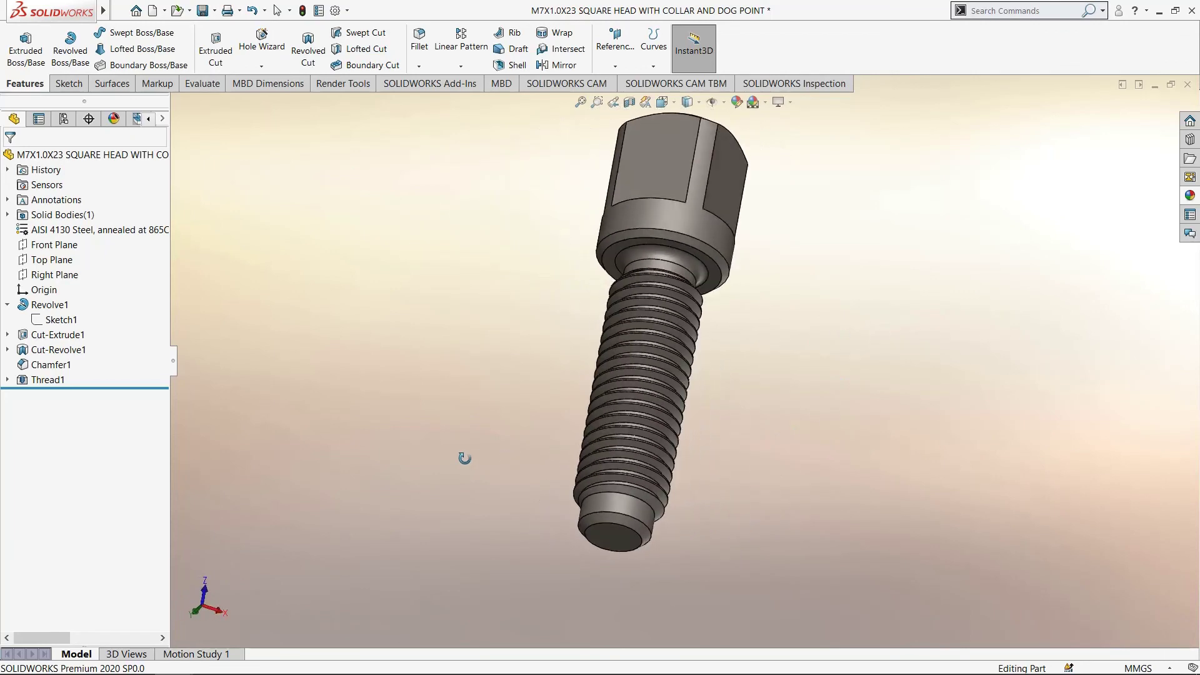
left_click(173, 367)
key("space")
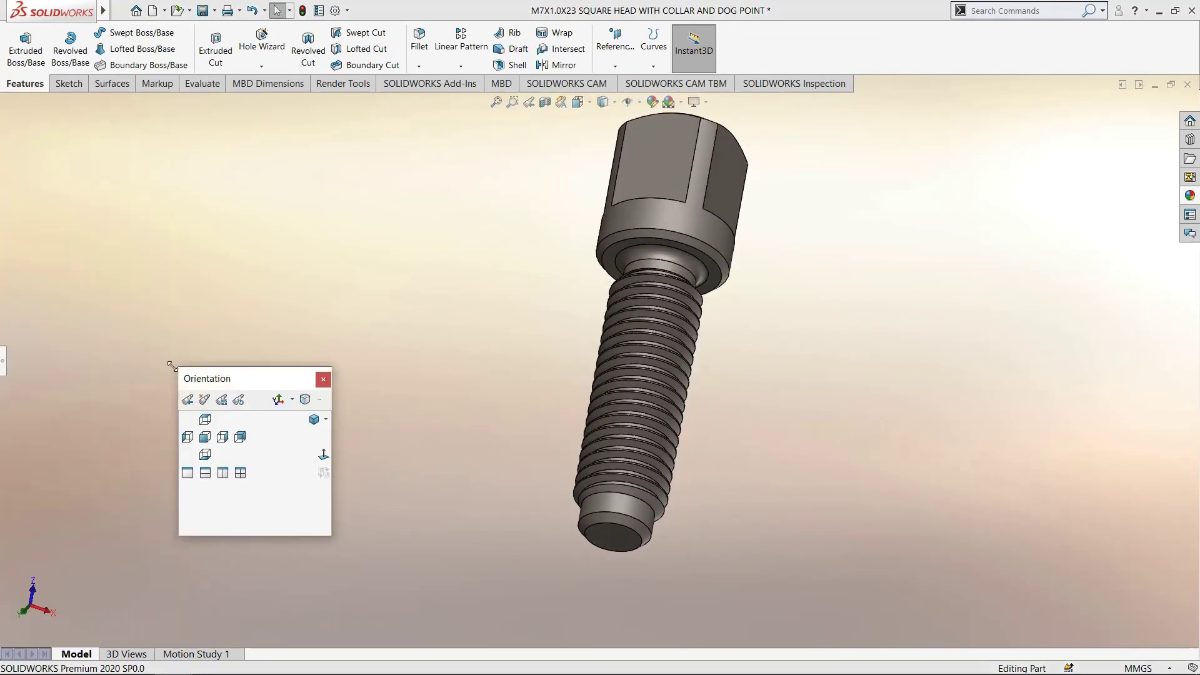
left_click(323, 455)
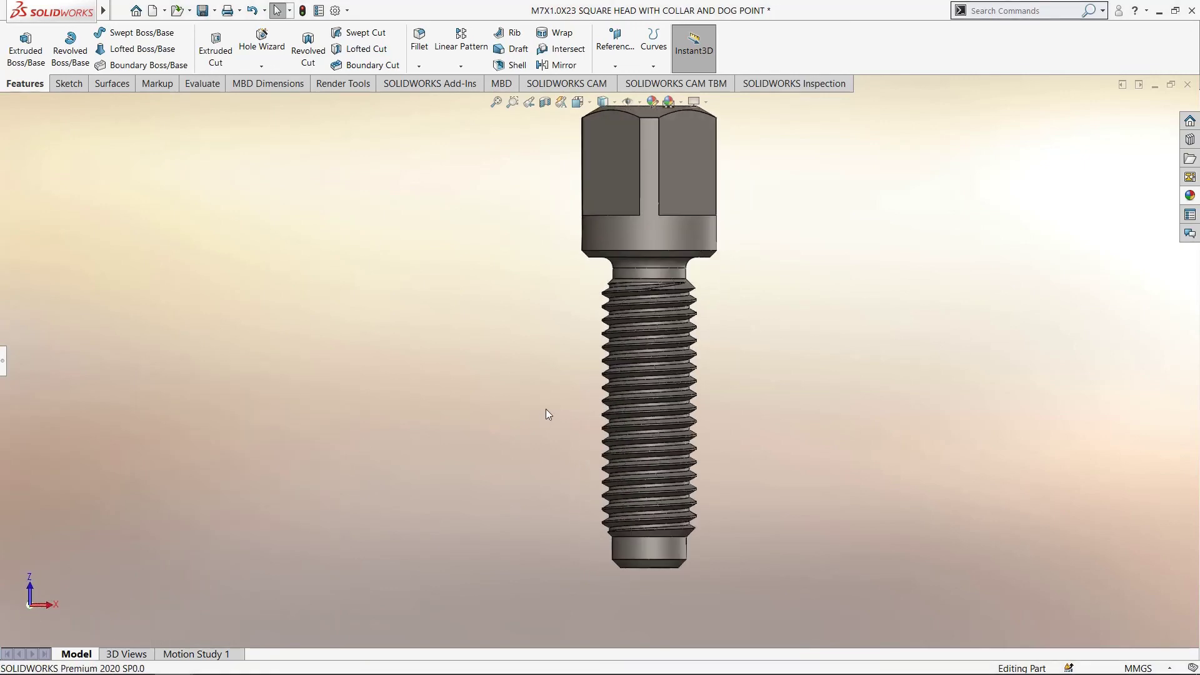
key("space")
left_click(667, 376)
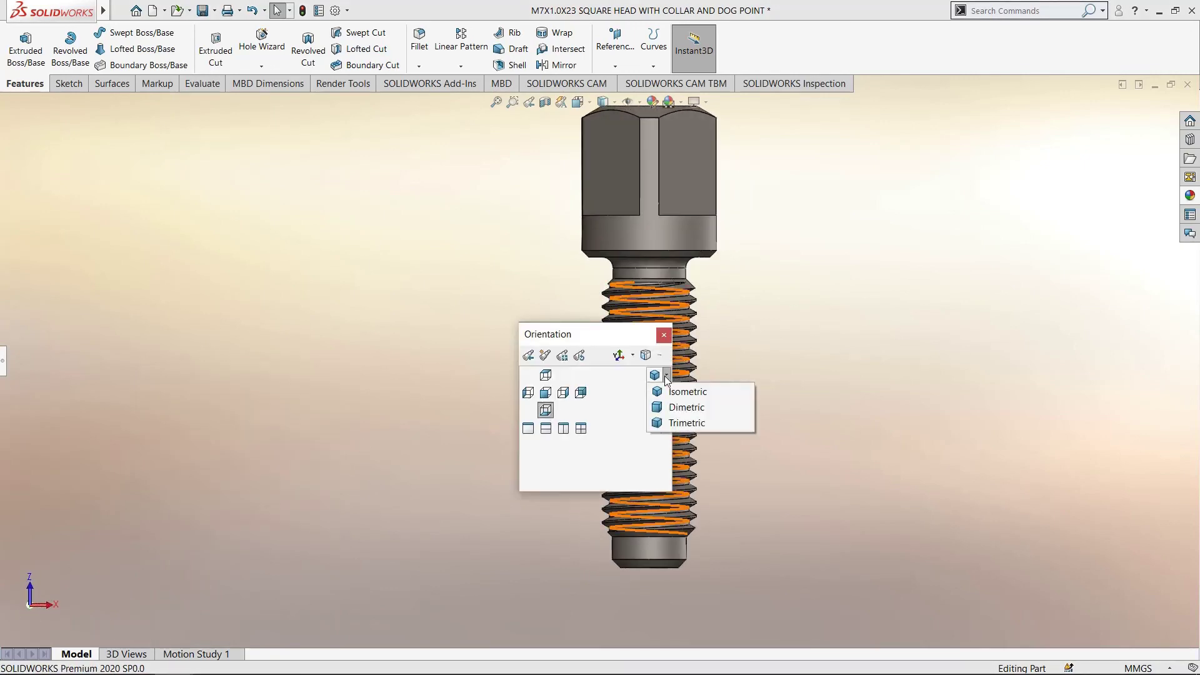
left_click(675, 392)
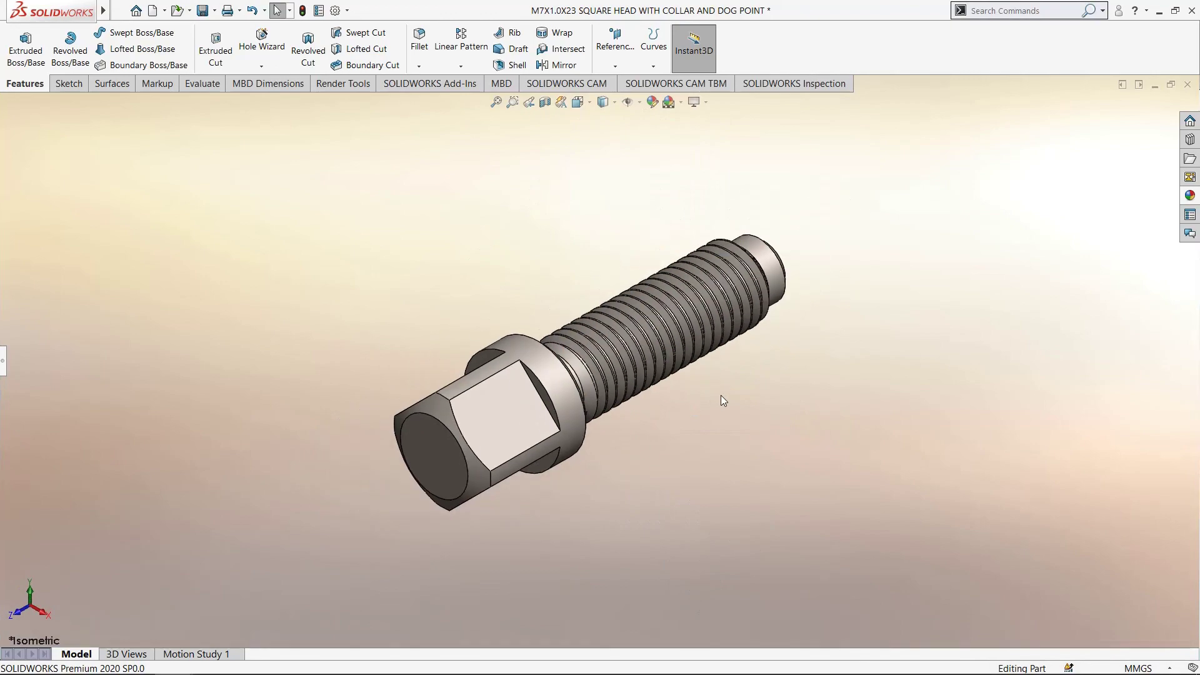